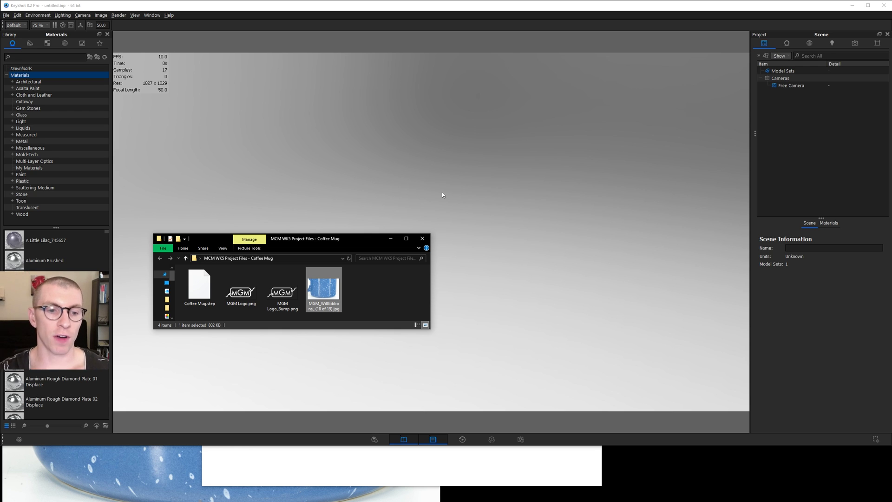
Import Coffee Mug.step into the scene, centered, snapped to ground and with NURBS data.
left_click_drag(199, 286, 449, 175)
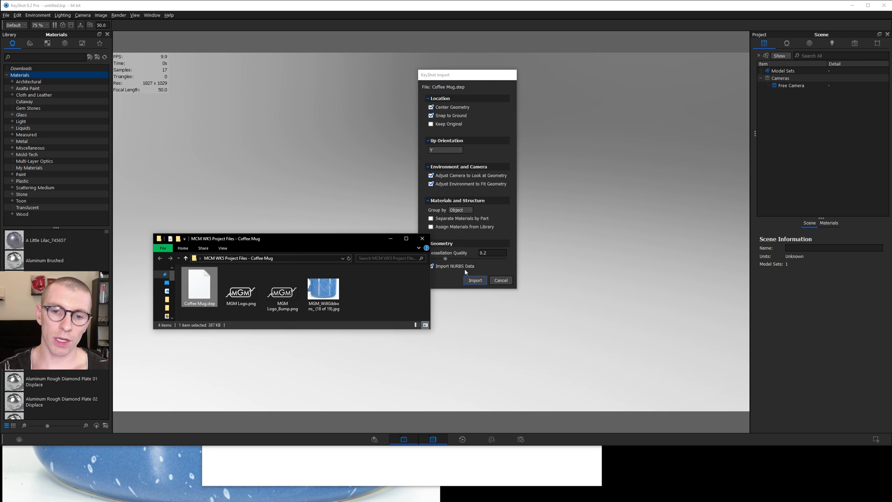
left_click(495, 265)
left_click(474, 280)
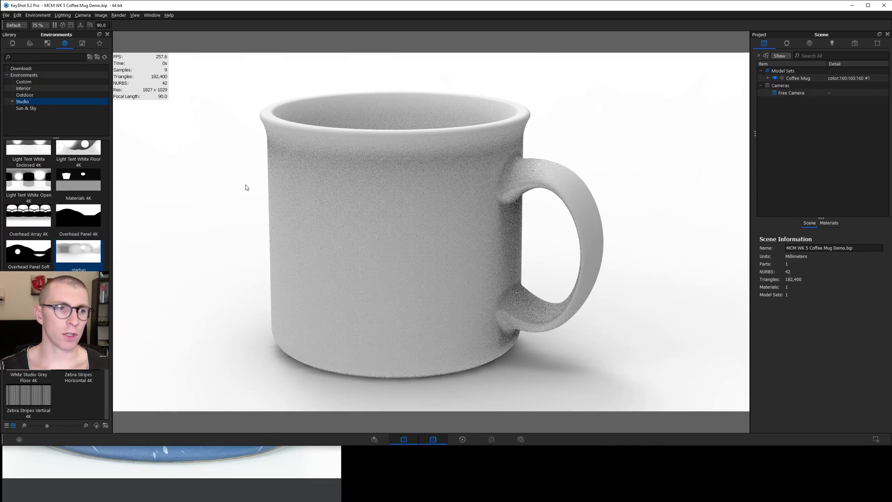
left_click_drag(356, 178, 354, 165)
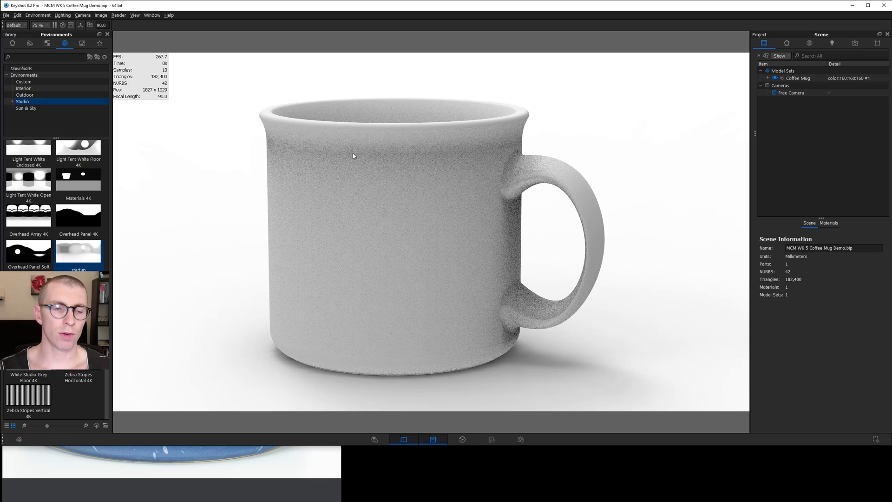
Import the 2 Panels Sharp Pins MCM.hdr environment into the Studio library and apply it to the scene.
scroll(79, 195, "up", 10)
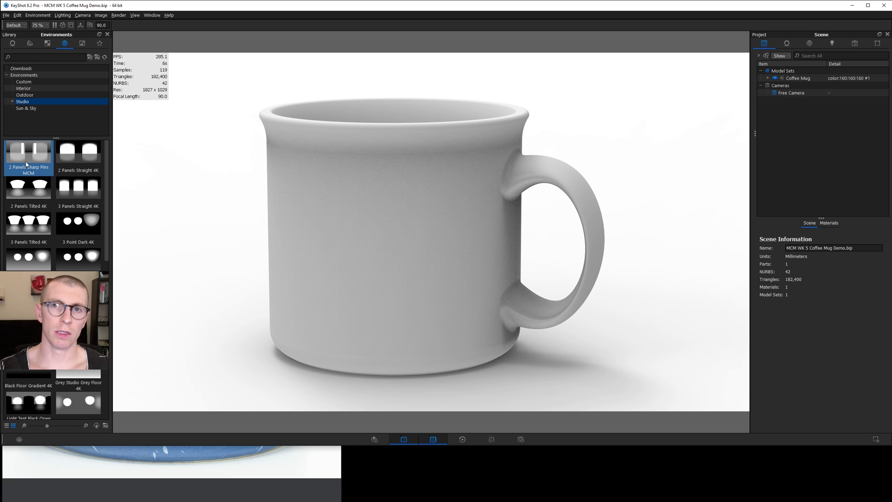
key("alt+Tab")
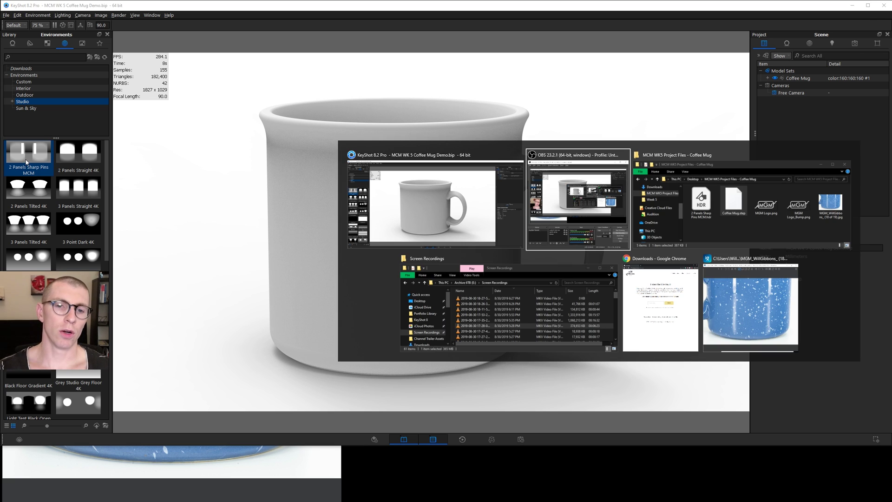
left_click(734, 206)
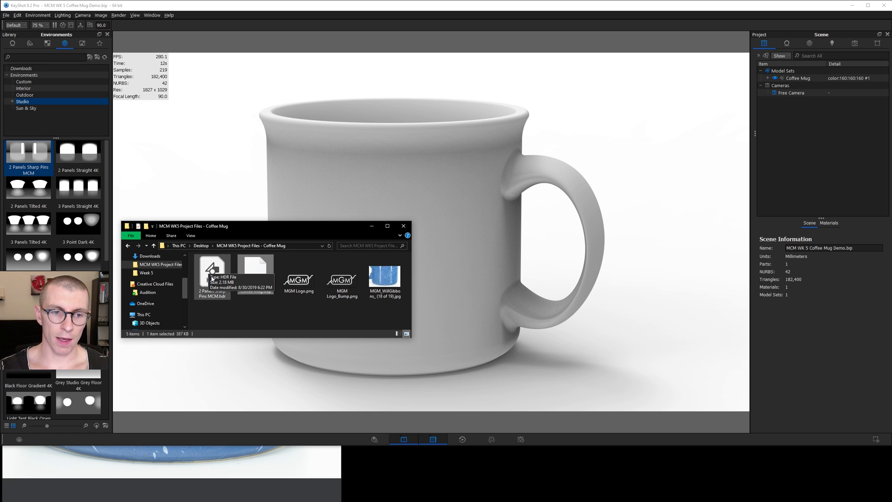
left_click(98, 57)
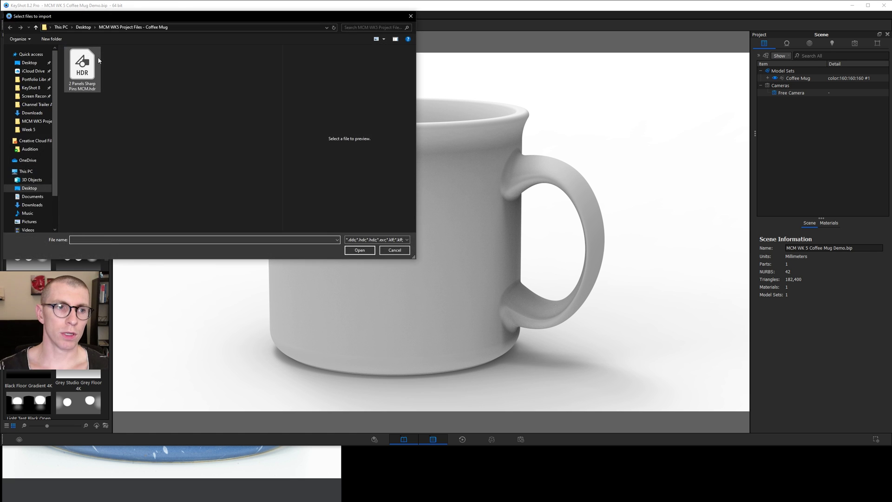
left_click(357, 250)
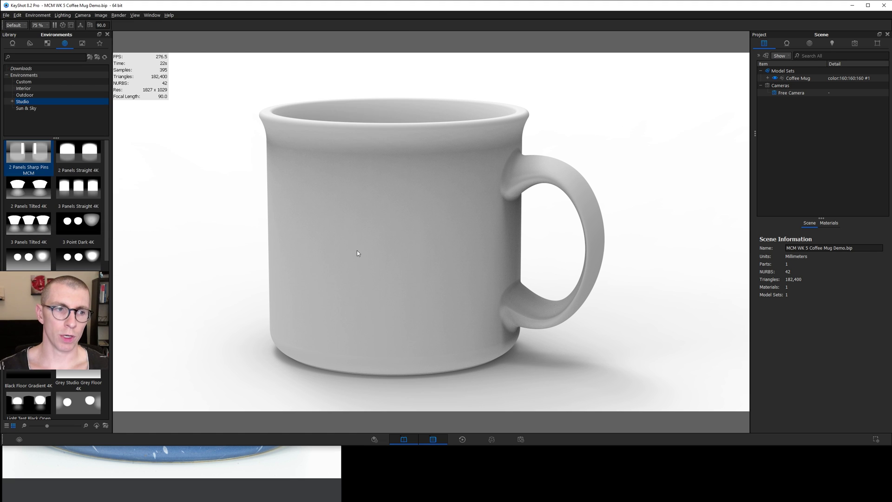
left_click(31, 156)
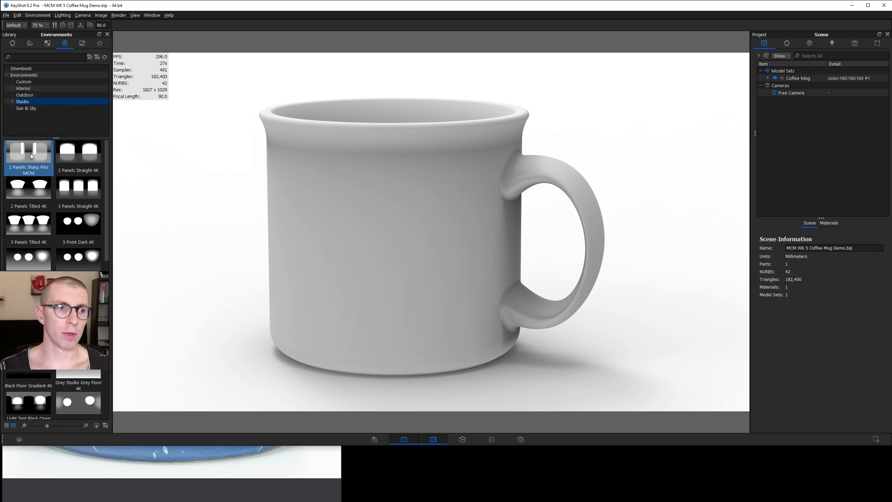
left_click_drag(31, 156, 446, 227)
Open the mug's material in the Material Graph and set its type to Plastic.
double_click(410, 173)
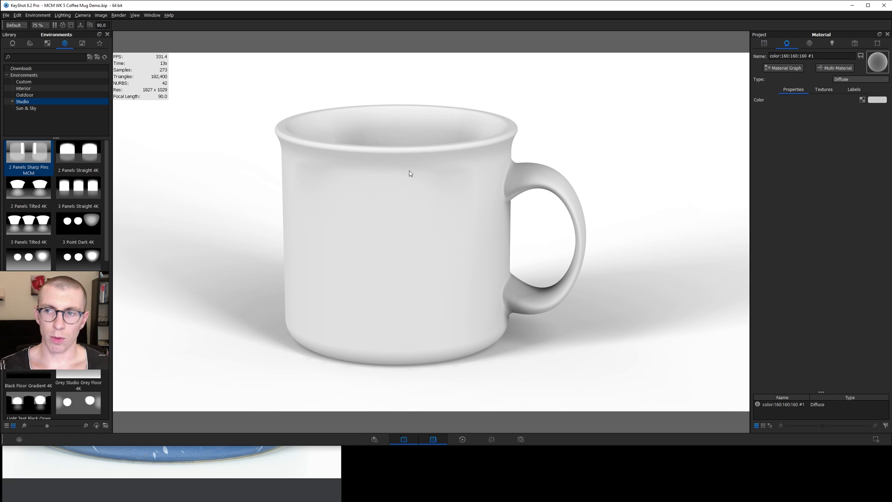
left_click(106, 35)
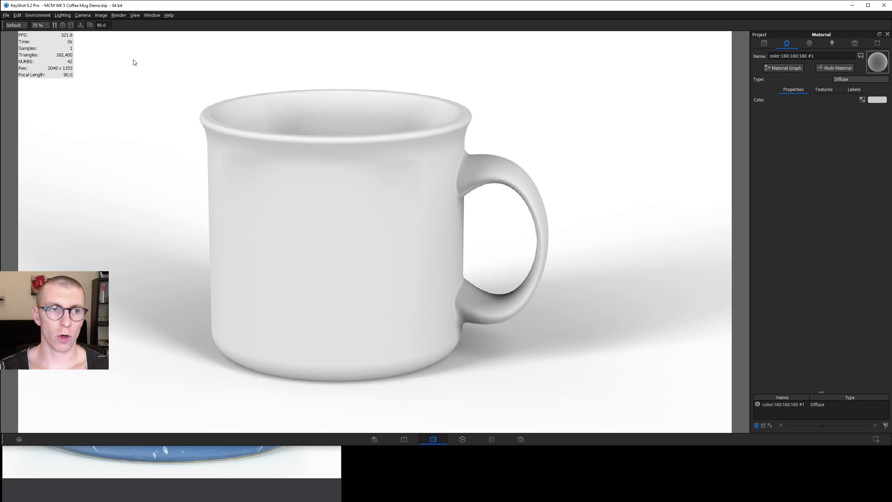
left_click(781, 70)
left_click_drag(680, 263, 706, 68)
left_click_drag(586, 274, 627, 116)
left_click(609, 118)
left_click(861, 63)
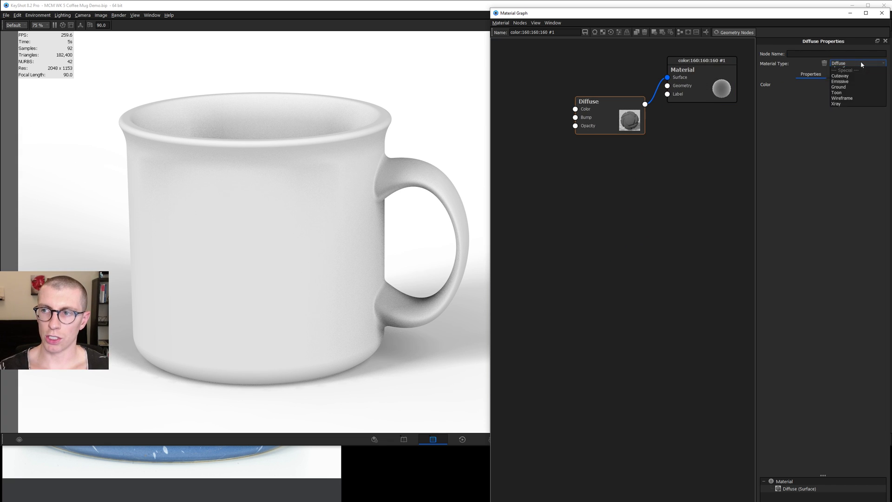
left_click(846, 106)
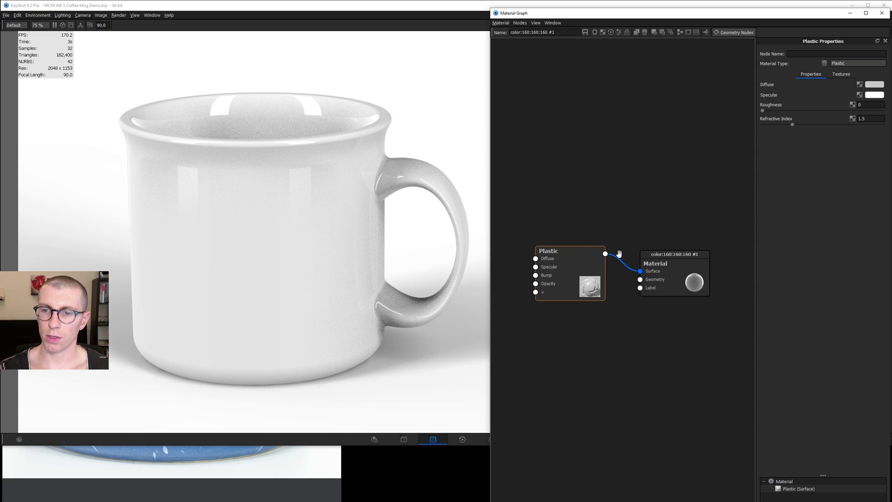
Set the Plastic's diffuse color by sampling the blue glaze from the reference mug photo.
left_click(873, 84)
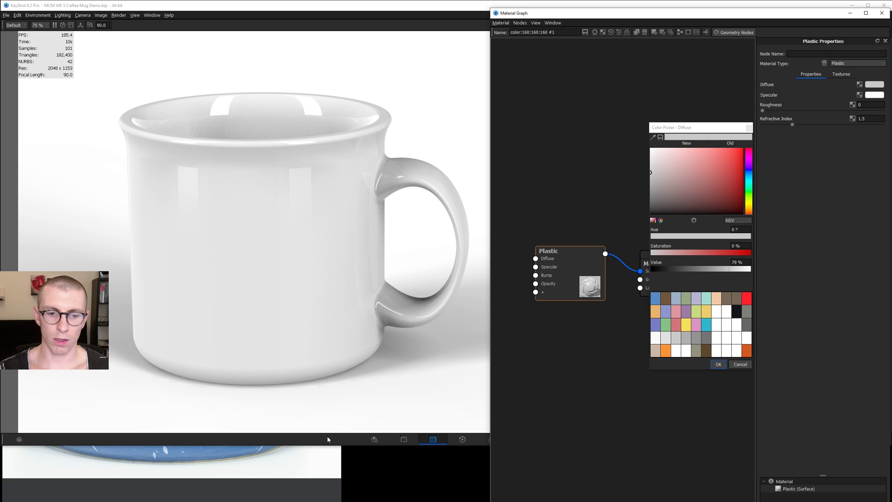
left_click(294, 457)
left_click_drag(196, 341, 200, 364)
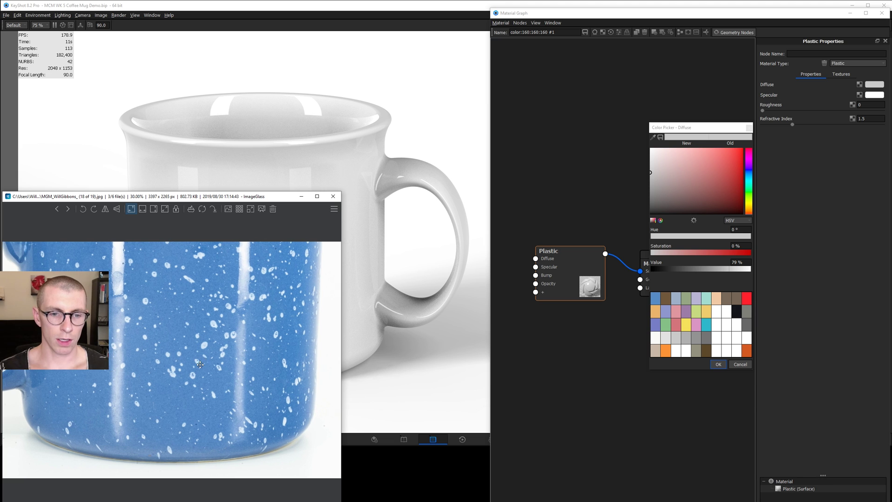
left_click(654, 138)
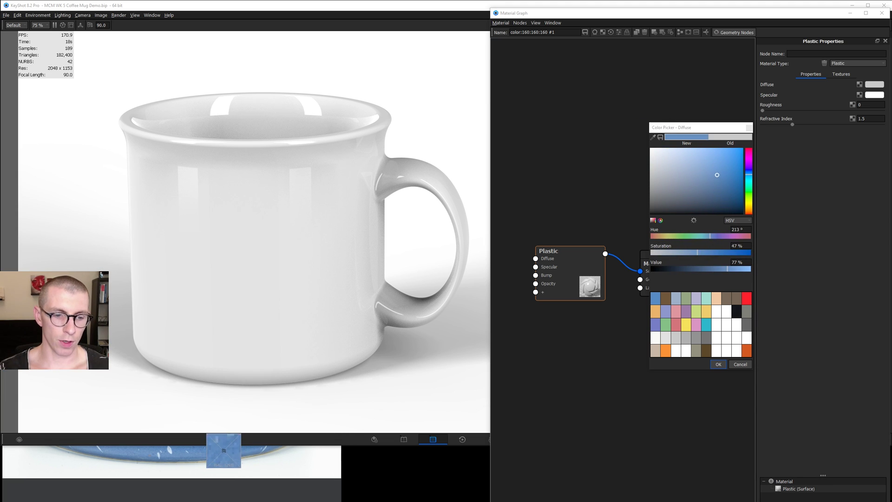
left_click(224, 453)
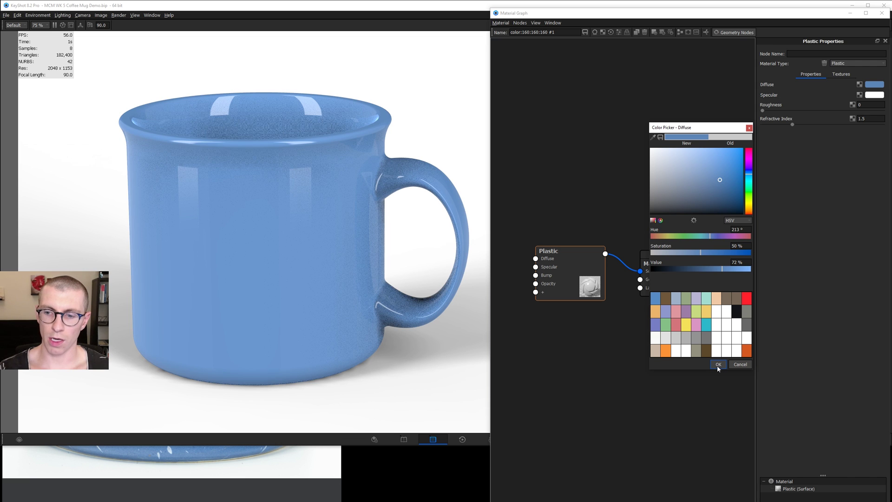
Lower the blue diffuse color's Value to 70% and store the color as a swatch.
left_click(720, 270)
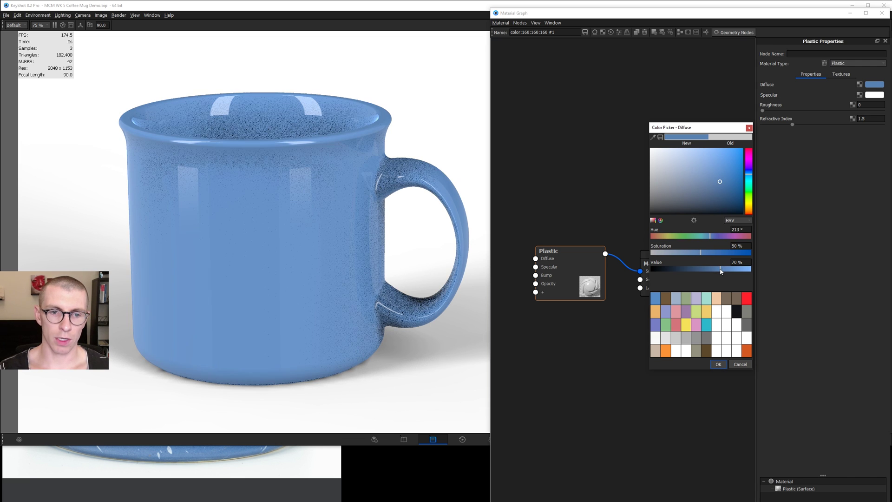
left_click_drag(678, 139, 656, 298)
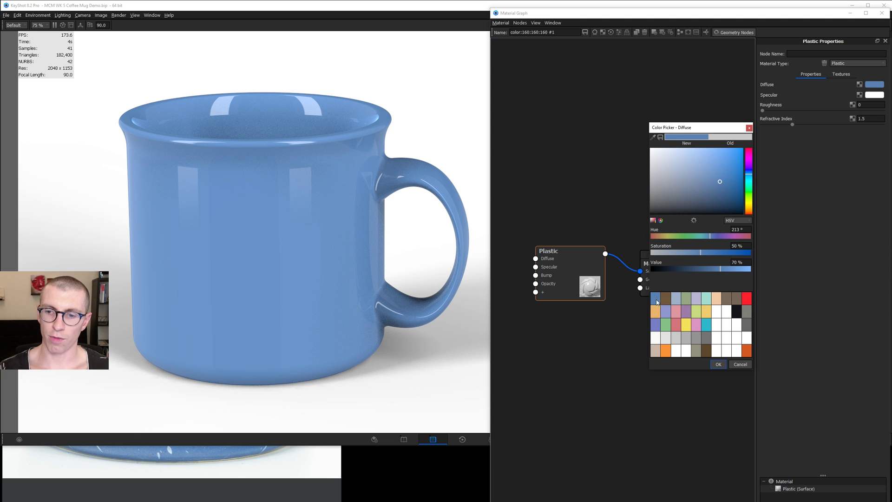
left_click(718, 364)
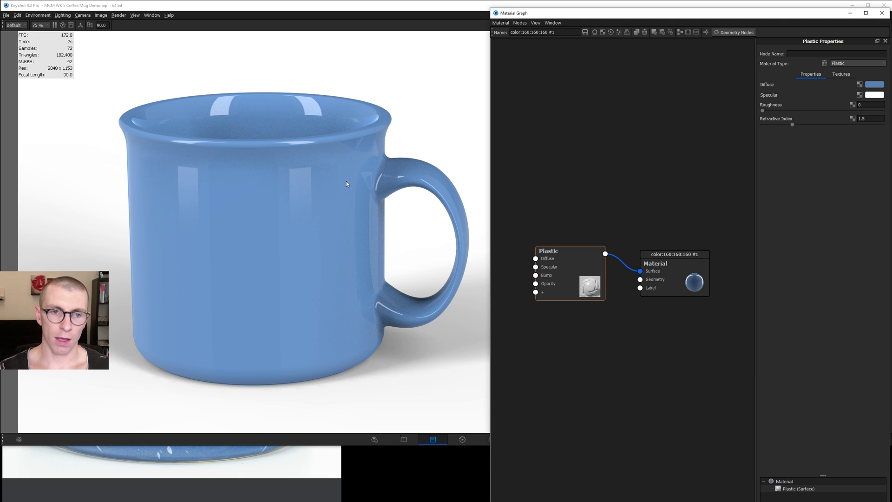
Arrange the material nodes with free space below and duplicate the blue Plastic node, keeping its inputs.
left_click_drag(683, 263, 695, 133)
left_click_drag(605, 266, 587, 167)
right_click(579, 162)
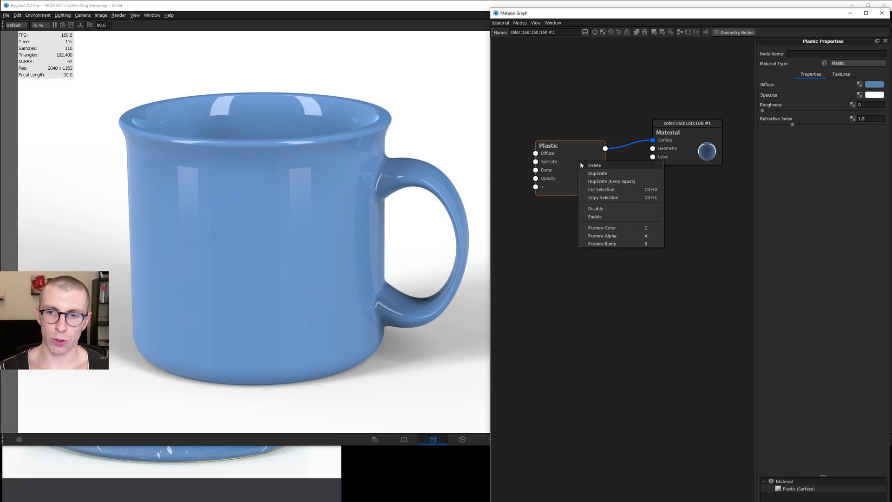
left_click(599, 181)
Set the duplicate Plastic's diffuse color to 0% saturation and 82% value, and connect it as a label on the material.
left_click(880, 85)
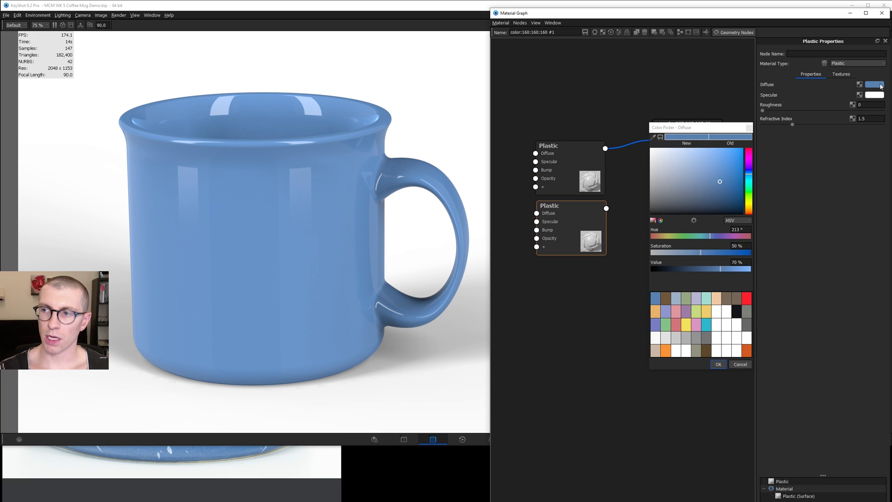
left_click_drag(691, 167, 650, 161)
left_click_drag(738, 262, 721, 263)
type("8")
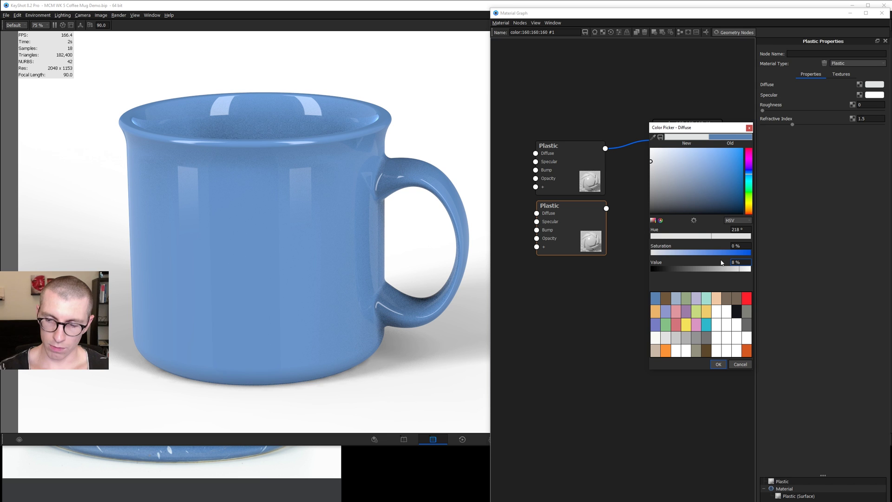
type("2")
key("Return")
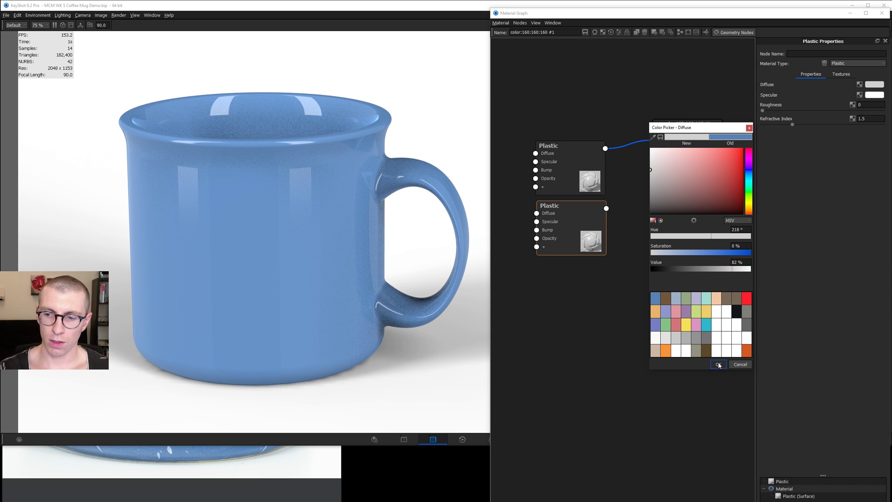
left_click(718, 364)
left_click_drag(606, 208, 669, 167)
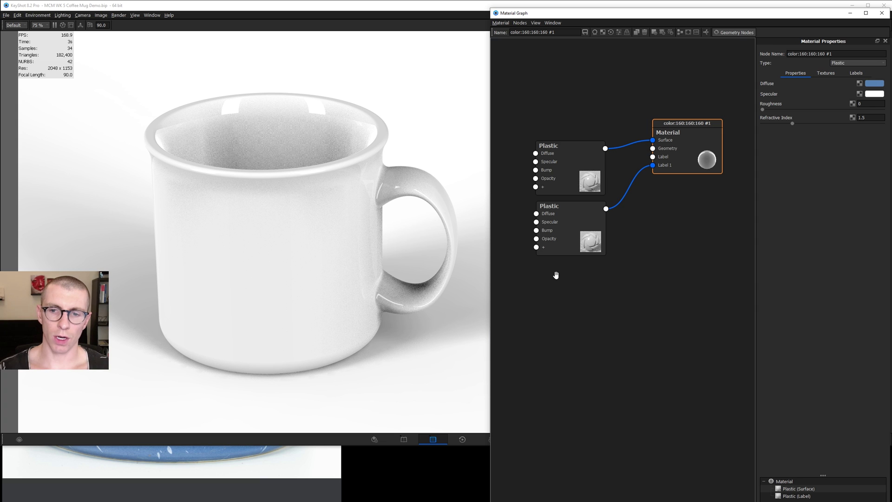
Add a Color Gradient texture node below the Plastic nodes and preview its color on the mug.
right_click(557, 276)
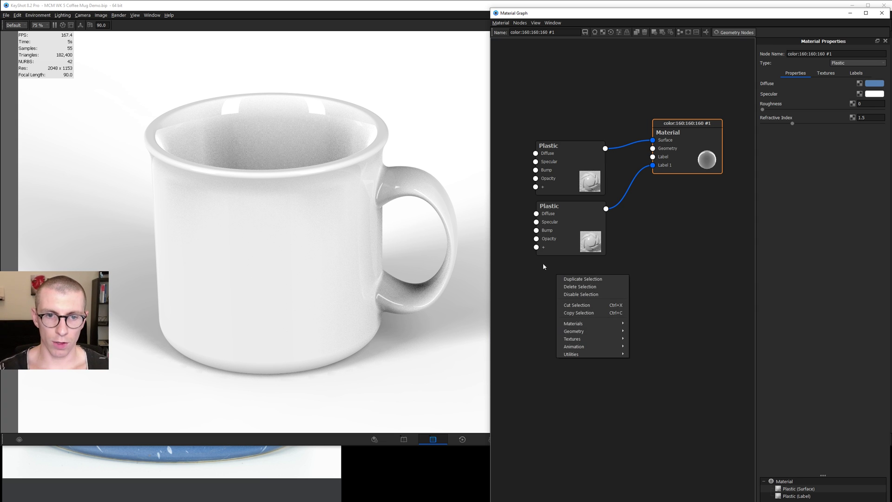
mouse_move(585, 339)
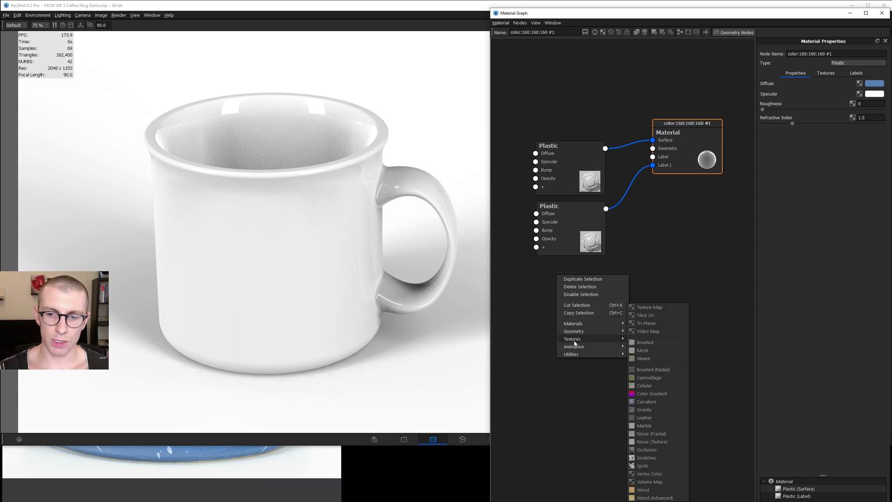
left_click(652, 394)
left_click(571, 275)
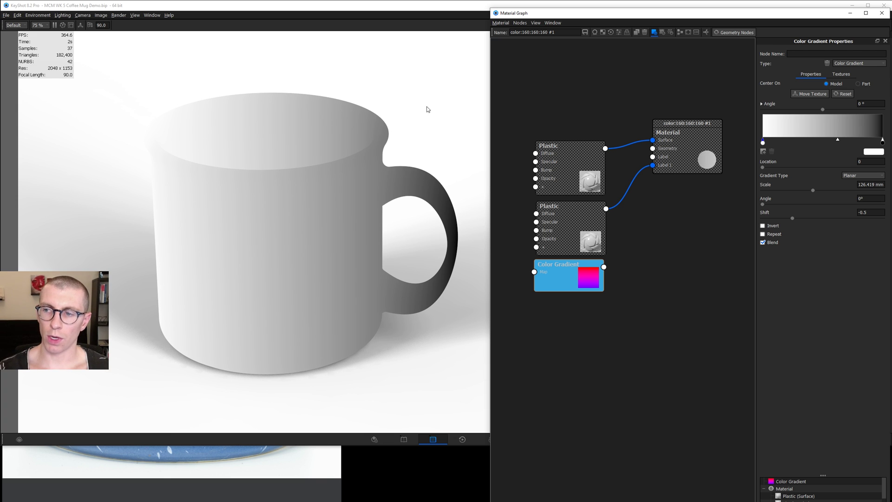
Set the color gradient's type to Cylindrical while viewing the mug from above.
left_click_drag(342, 199, 360, 301)
left_click(863, 175)
left_click(858, 187)
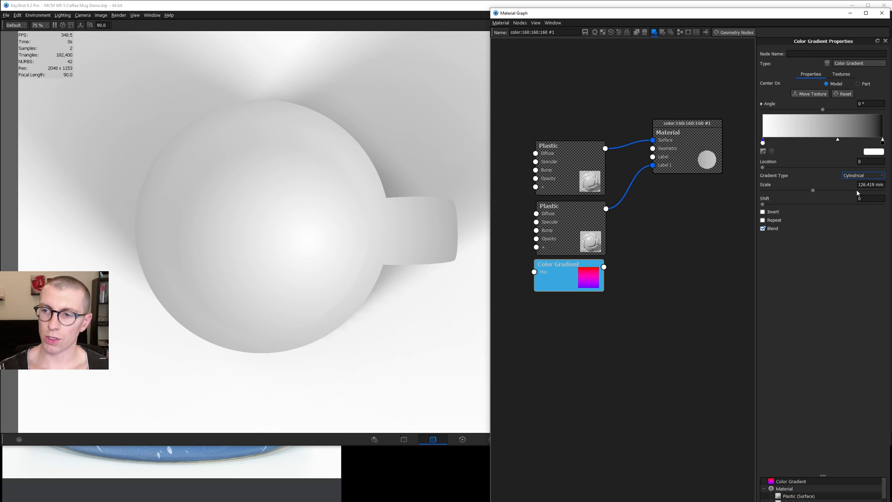
Move the gradient's white stop to location 0.779 and reduce the gradient scale to 50.4 mm.
left_click_drag(811, 190, 805, 190)
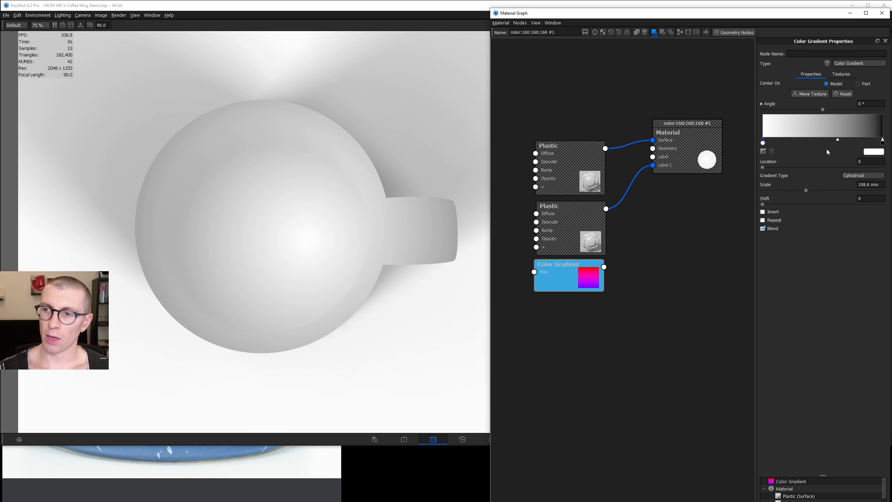
left_click_drag(763, 142, 856, 144)
left_click_drag(805, 190, 786, 190)
left_click_drag(328, 198, 322, 222)
middle_click_drag(327, 212, 332, 222)
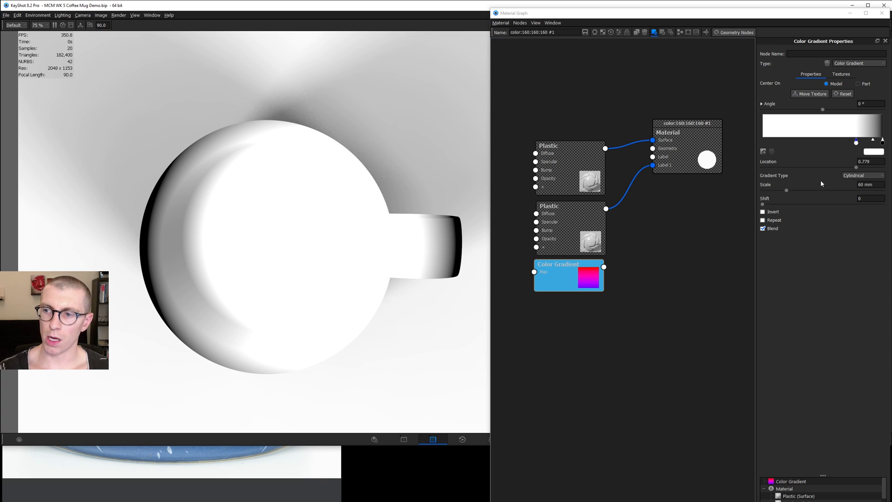
mouse_move(786, 190)
left_mouse_down()
mouse_move(798, 191)
mouse_move(783, 190)
left_mouse_up()
Move the gradient texture horizontally so that its circle is centered on the mug body, excluding the handle.
left_click(817, 94)
left_click_drag(362, 242, 313, 244)
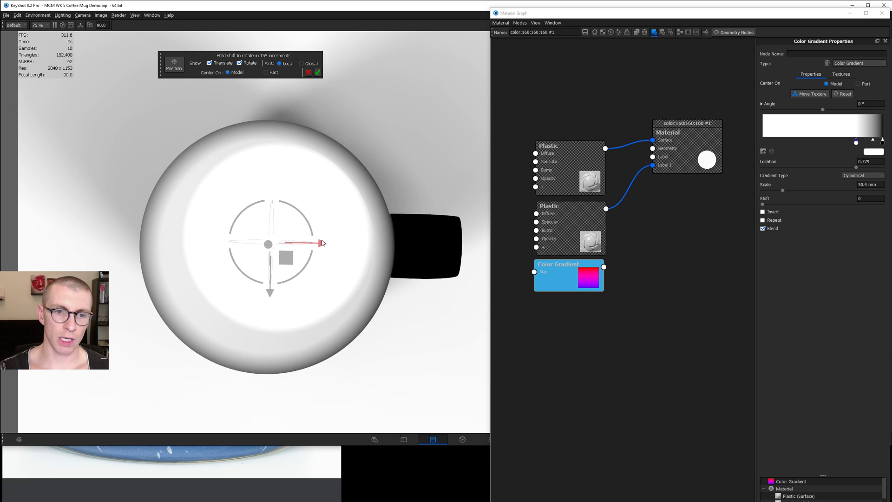
middle_click_drag(281, 280, 314, 234)
left_click_drag(372, 186, 378, 179)
middle_click_drag(358, 202, 365, 222)
left_click_drag(364, 217, 360, 217)
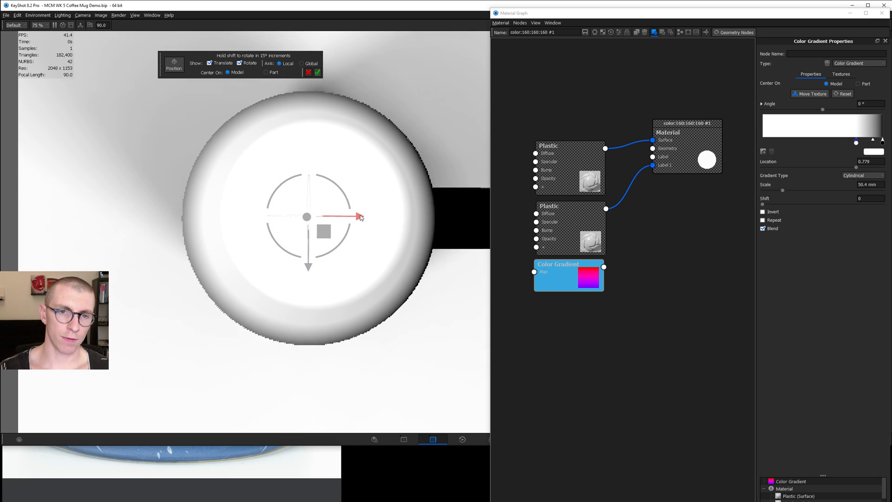
Sharpen the gradient edge by moving the white stop to location 0.916, and set the scale to 47.1 mm.
left_click_drag(386, 185, 374, 147)
left_click_drag(856, 142, 872, 142)
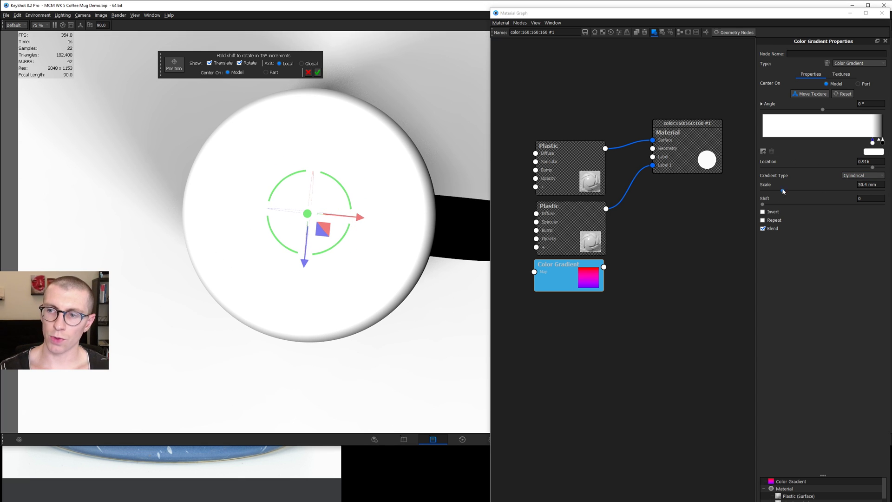
left_click(782, 191)
left_click_drag(782, 191, 782, 192)
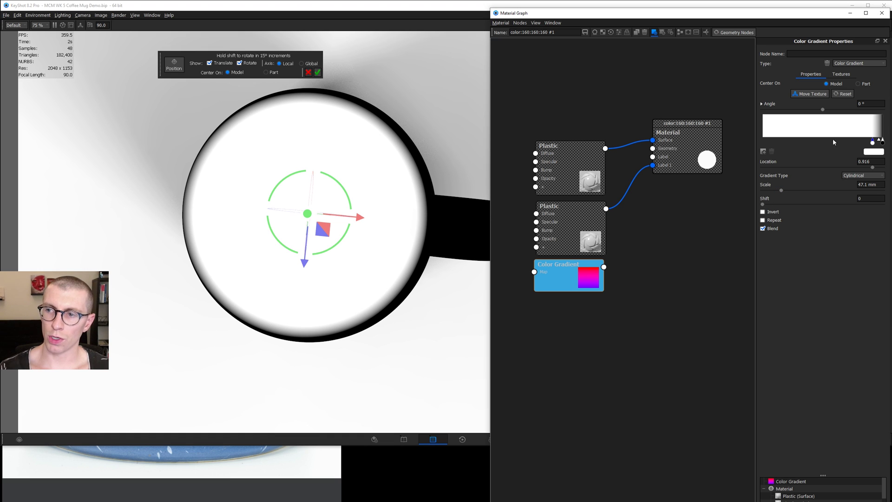
Nudge the cylindrical gradient into center on the mug body, move its white stop to location 0.983, and apply the placement.
left_click_drag(361, 218, 364, 219)
left_click_drag(873, 144, 881, 143)
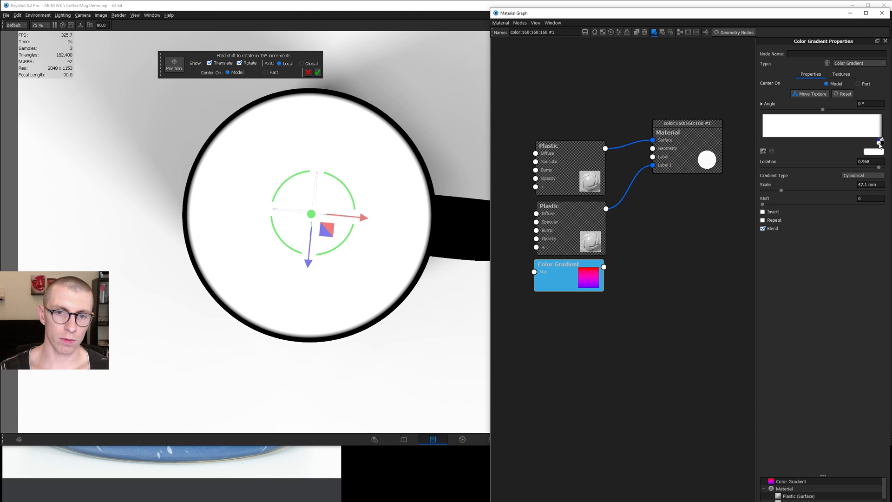
left_click(318, 72)
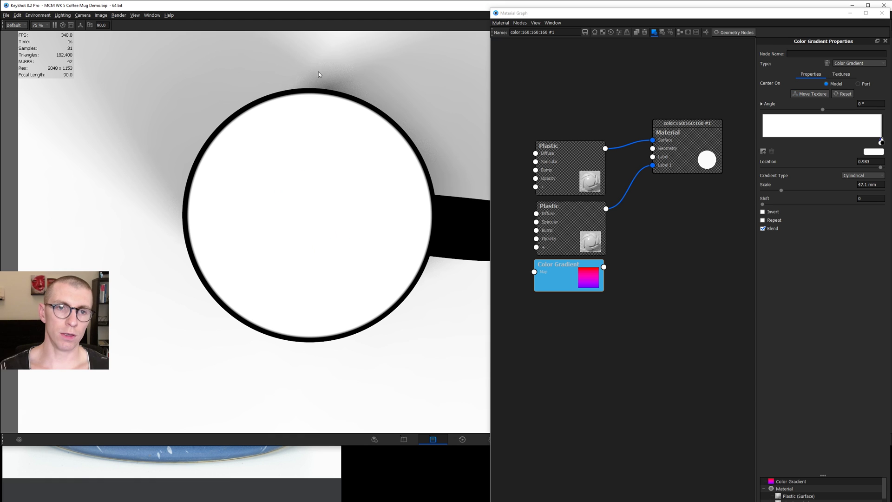
left_click(566, 273)
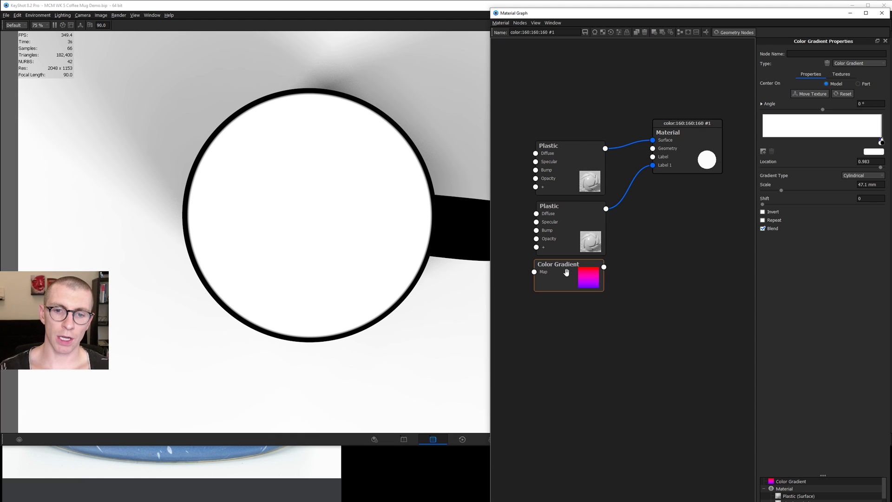
Connect the cylindrical gradient to the label plastic's Opacity and reduce the gradient scale to 43.5 mm.
left_click_drag(604, 267, 575, 206)
left_click_drag(415, 247, 377, 133)
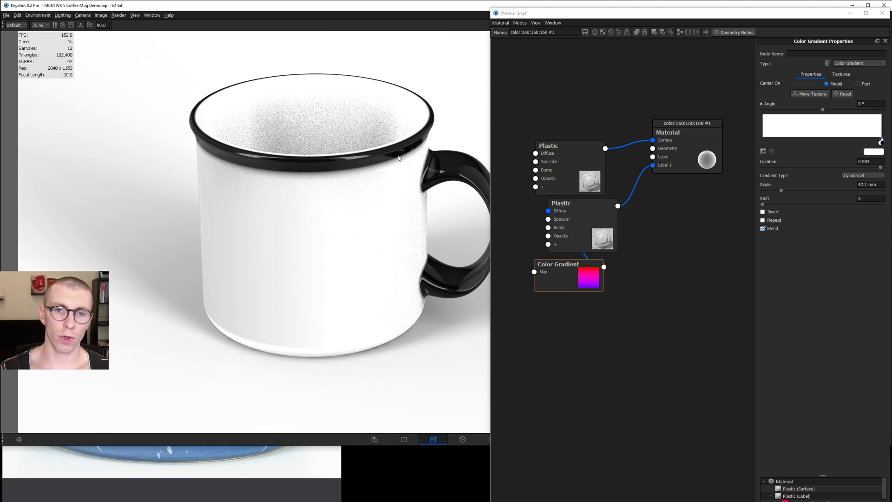
left_click(589, 271)
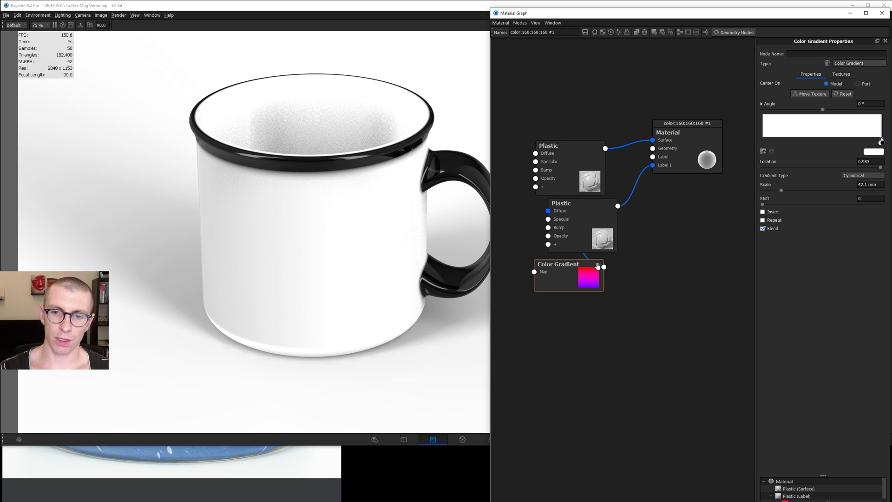
left_click_drag(550, 214, 548, 236)
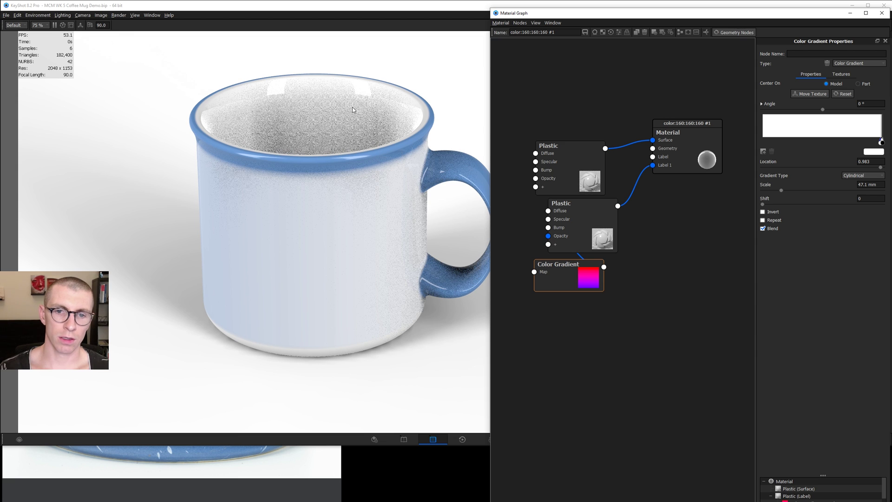
left_click(780, 191)
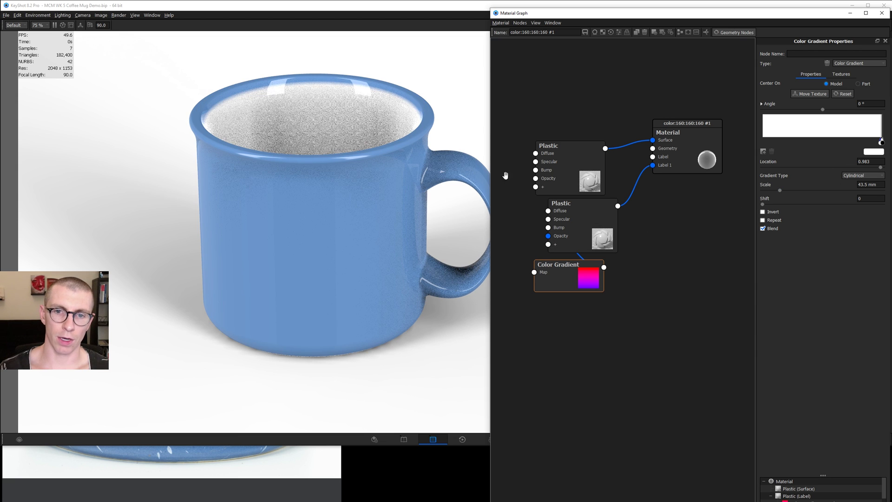
Add a second Color Gradient texture node below the first and preview its color on the mug.
left_click_drag(409, 122, 409, 42)
left_click_drag(350, 349, 350, 267)
left_click_drag(359, 225, 361, 177)
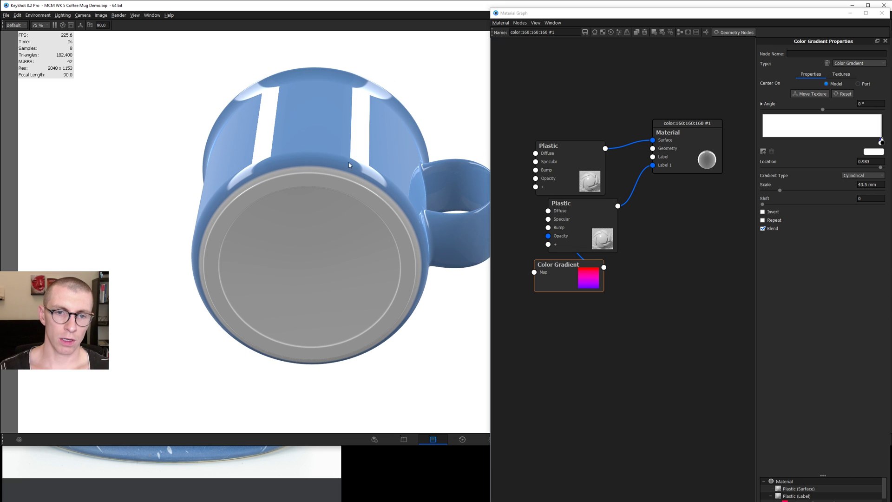
right_click(555, 298)
left_click(534, 308)
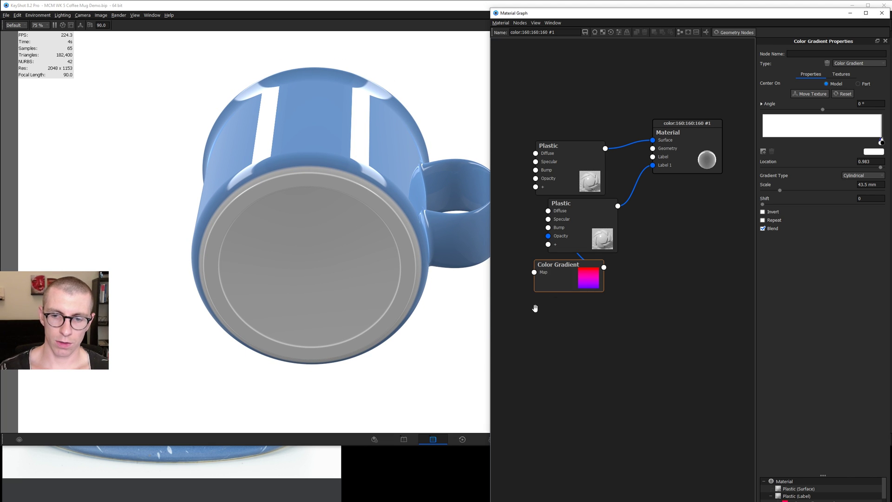
right_click(535, 308)
left_click(604, 393)
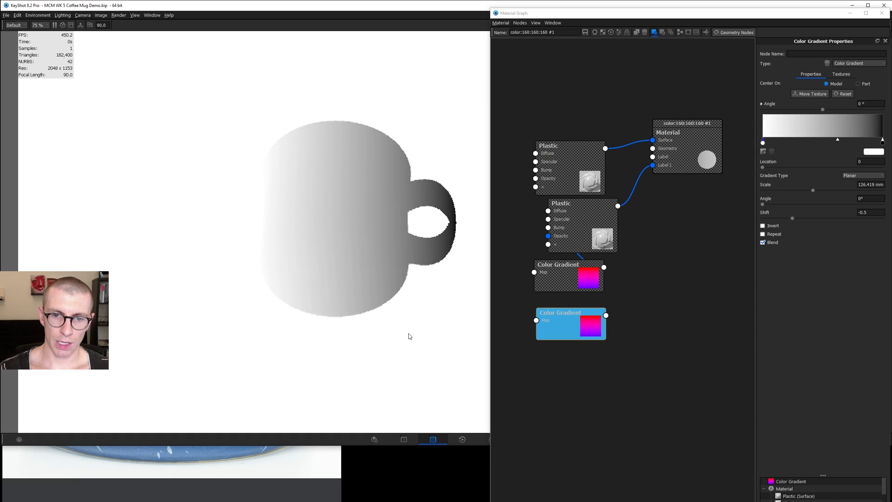
Rotate the planar gradient's texture to 90° so it runs vertically, and shrink it to 12.9 mm near the mug's base.
left_click(810, 93)
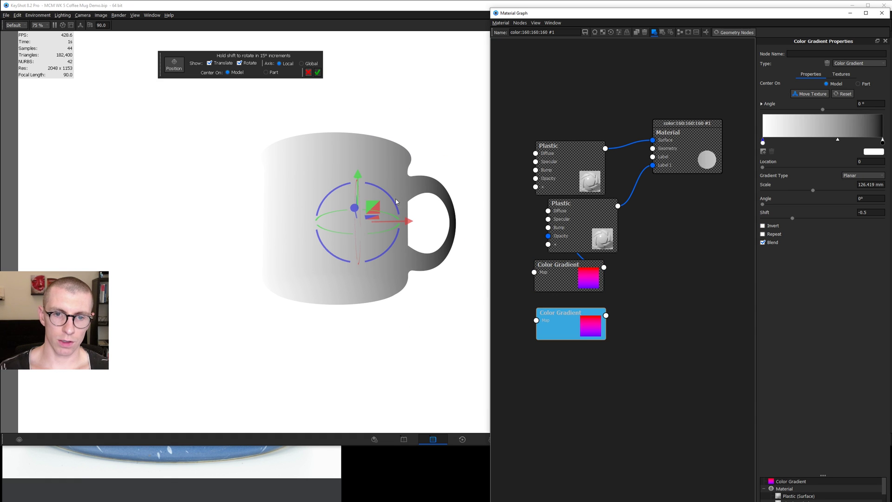
left_click_drag(397, 202, 358, 259, "shift")
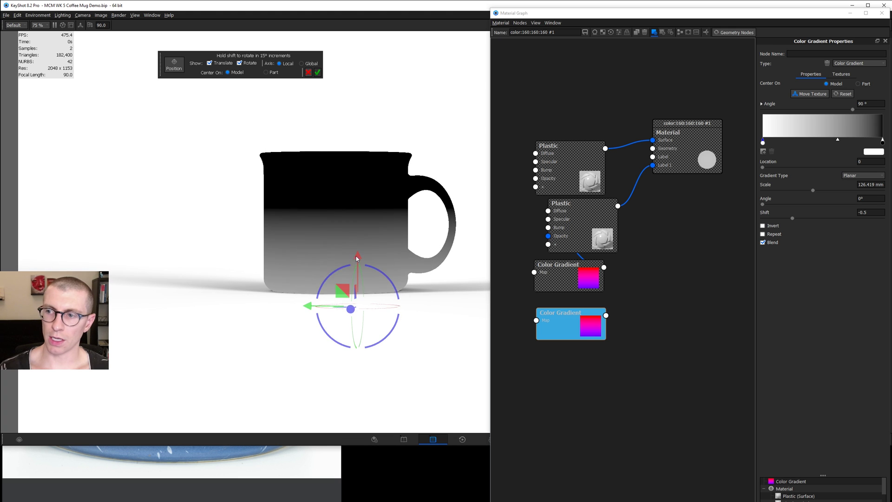
left_click_drag(813, 190, 766, 195)
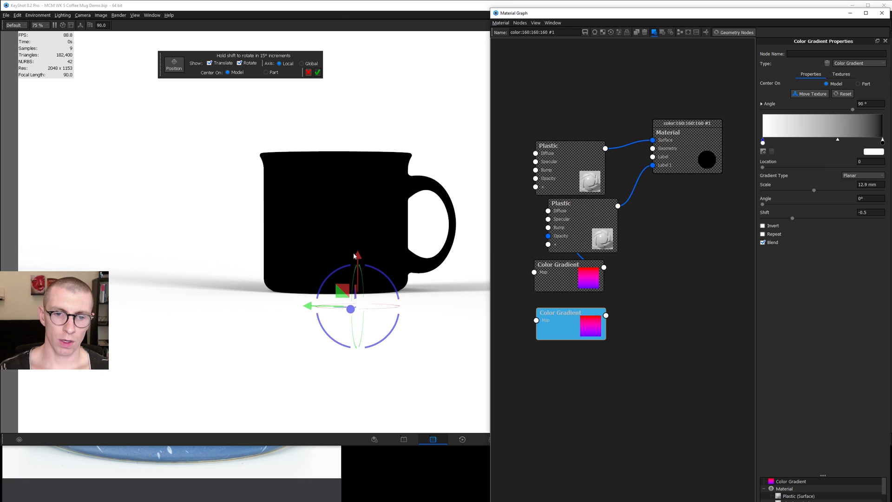
left_click_drag(359, 234, 399, 221)
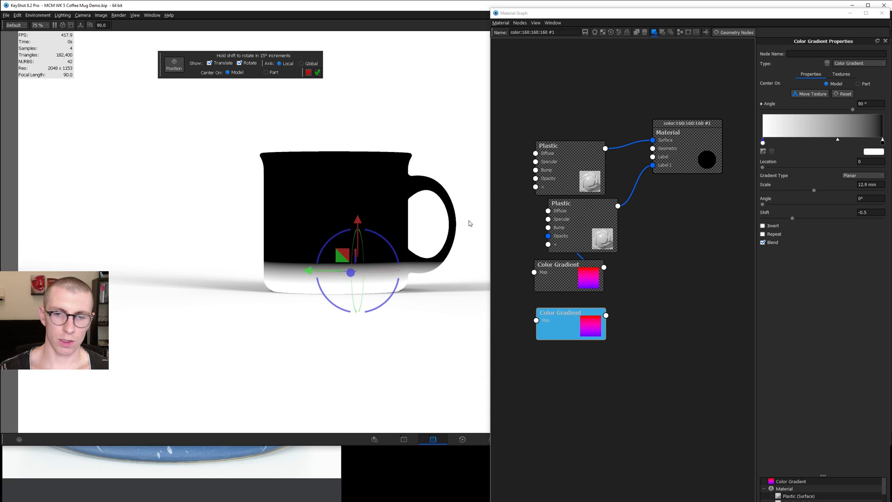
Set the planar gradient's scale to 2 mm and lower its transition to the mug's bottom edge.
double_click(864, 185)
type("2")
key("Return")
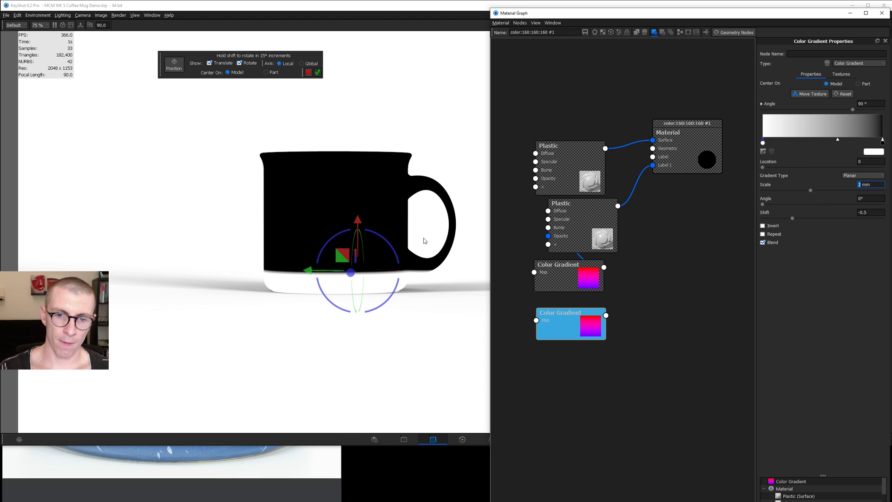
left_click_drag(357, 223, 357, 237)
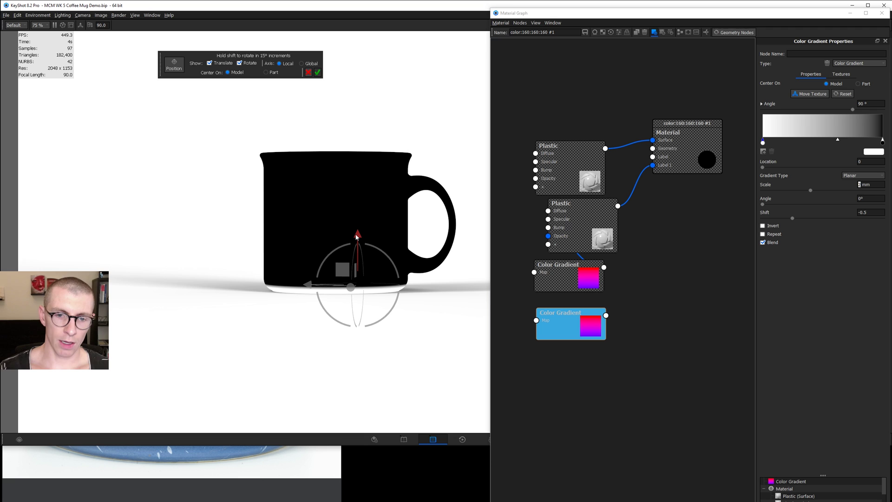
left_click_drag(357, 237, 357, 238)
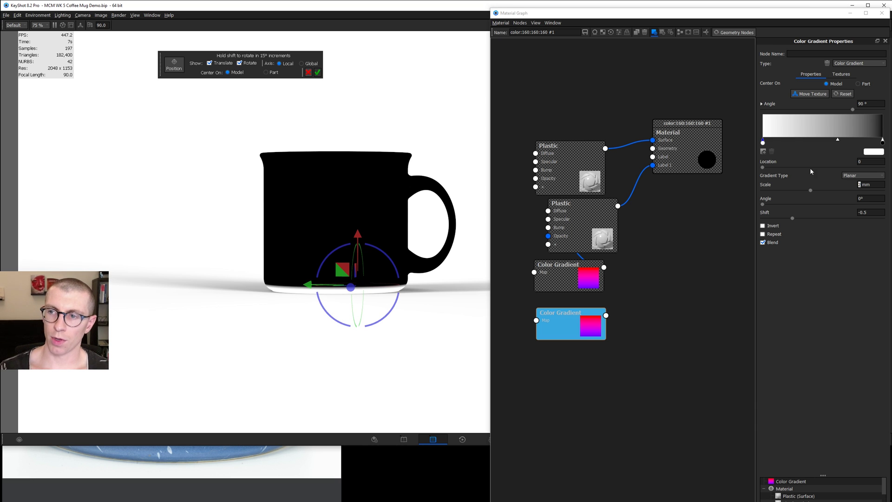
Swap the planar gradient's colors with black at location 0 and white at location 1, then apply the placement and end the preview.
left_click_drag(882, 141, 818, 142)
left_click_drag(763, 142, 882, 142)
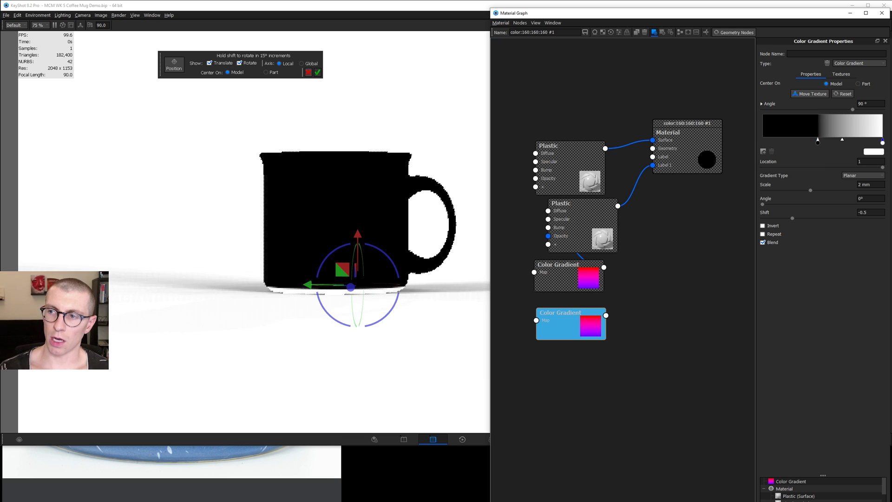
left_click_drag(817, 142, 763, 141)
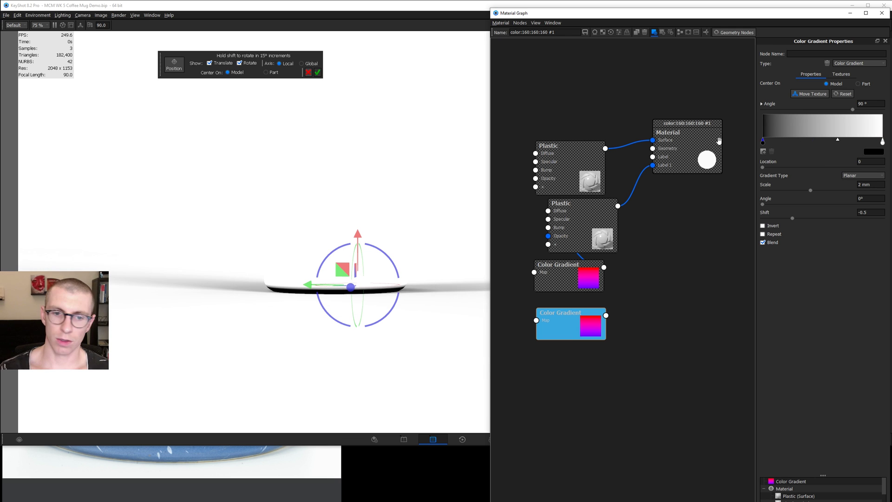
left_click(317, 73)
left_click(556, 319)
key("c")
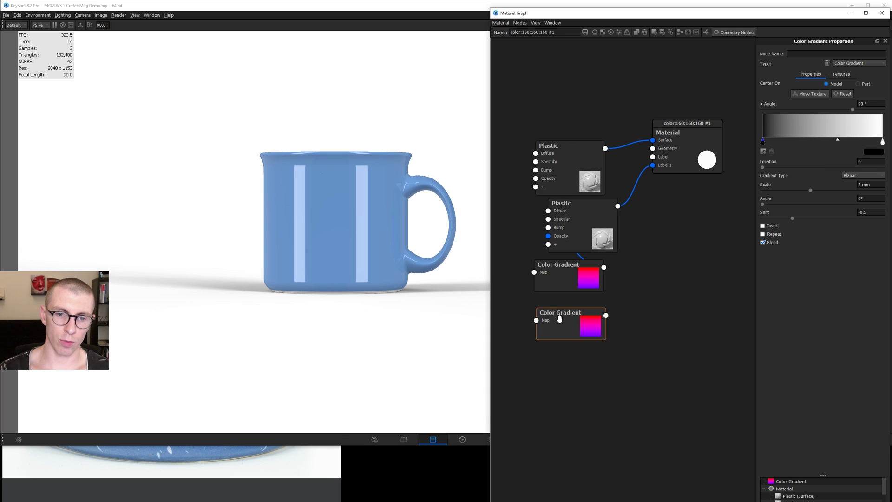
Add a Color Composite with the cylindrical gradient as Source and the planar gradient as Background, and connect it to the label plastic's Opacity.
right_click(624, 297)
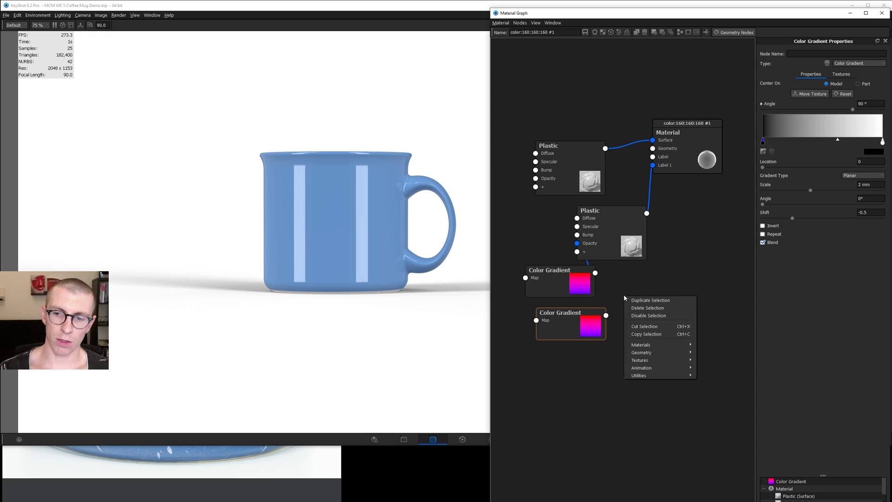
mouse_move(641, 376)
left_click(718, 390)
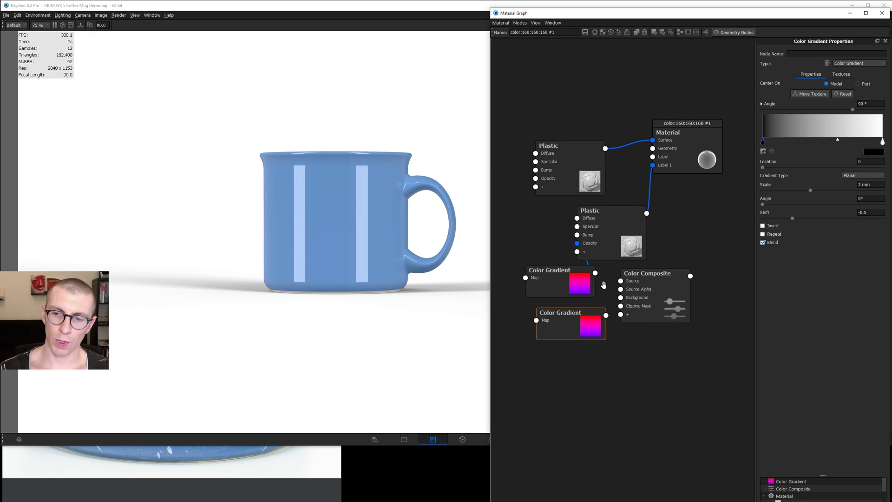
left_click_drag(597, 273, 620, 297)
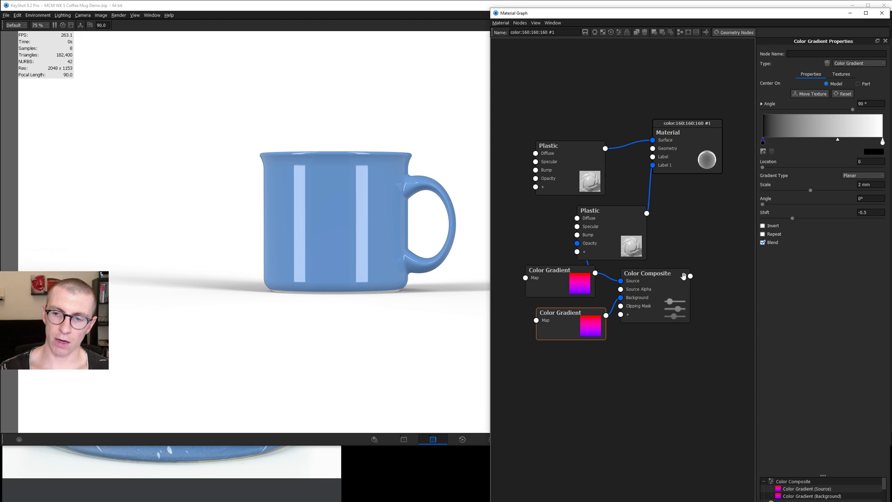
left_click_drag(690, 276, 577, 243)
left_click_drag(608, 216, 625, 214)
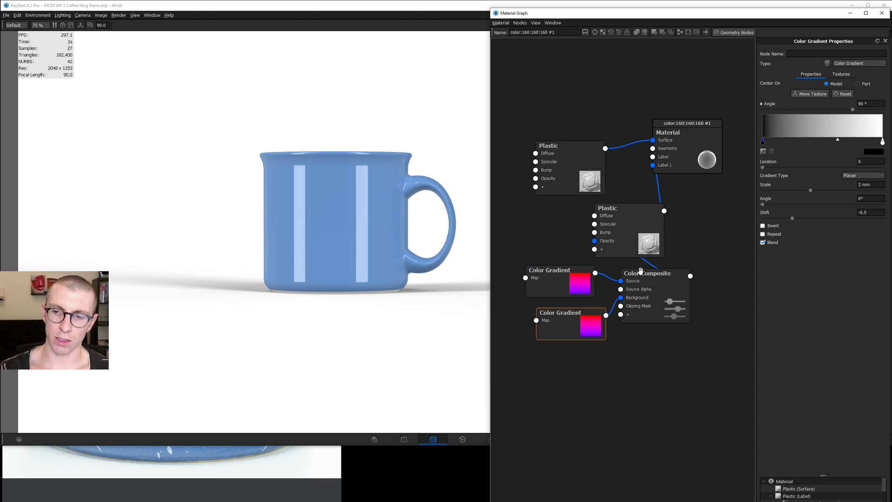
Set the Color Composite's blend mode to Multiply and check the mug's underside and interior.
left_click(644, 289)
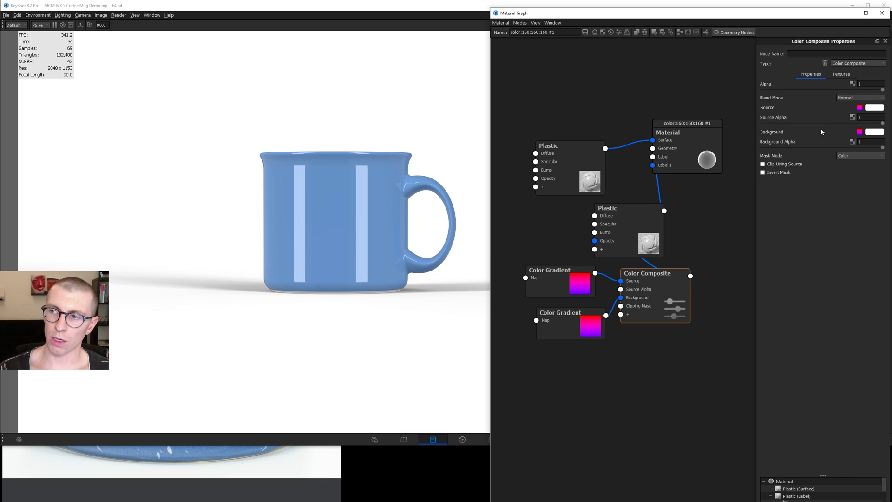
left_click(843, 97)
left_click(846, 110)
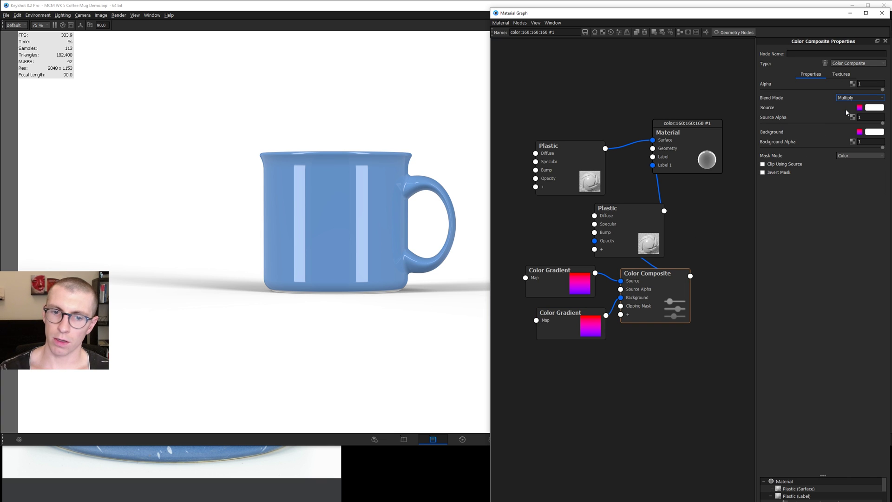
left_click_drag(346, 282, 322, 275)
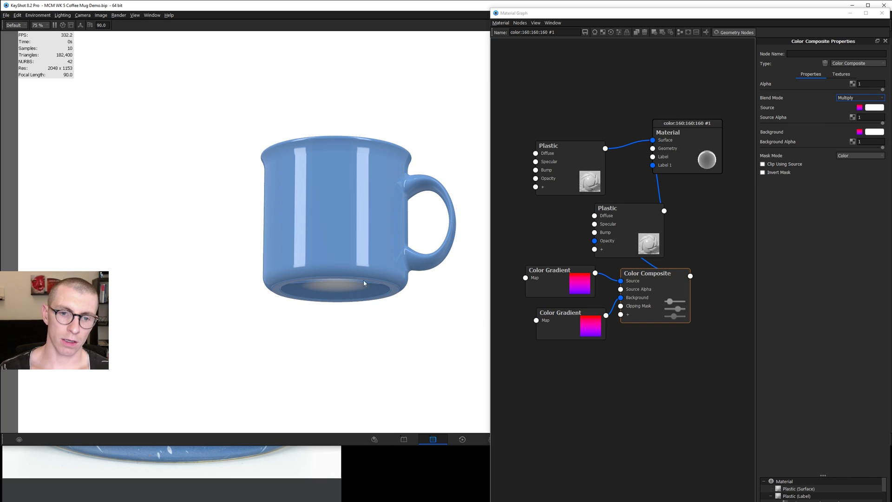
left_click_drag(397, 290, 340, 277)
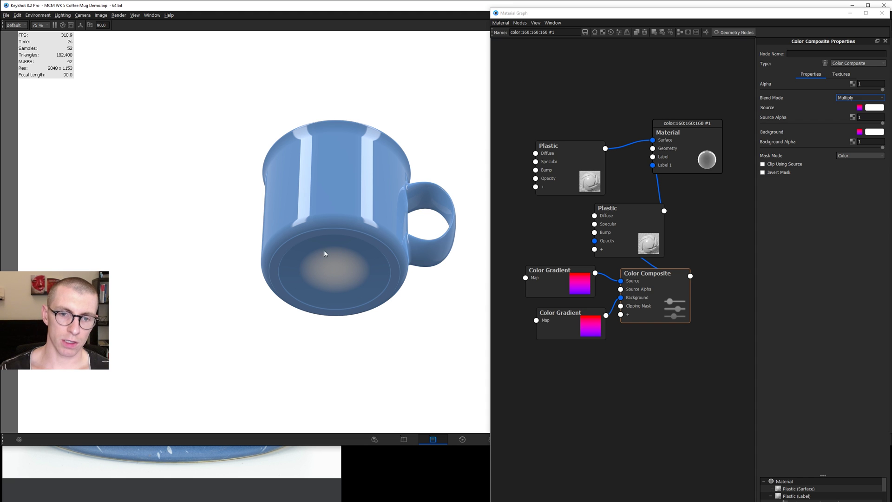
left_click_drag(374, 272, 335, 280)
Duplicate the planar Color Gradient node and rearrange the graph nodes to make room below the Color Composite.
left_click_drag(569, 323, 563, 369)
right_click(559, 319)
left_click(565, 329)
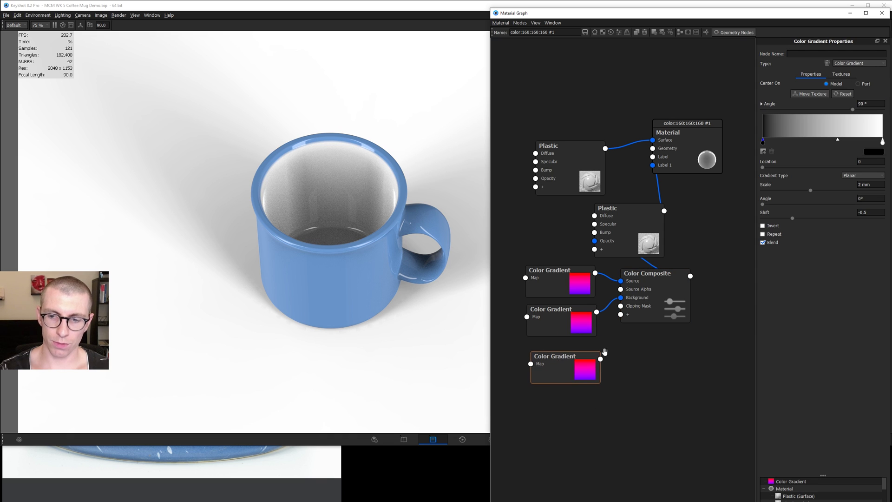
left_click_drag(649, 247, 655, 233)
left_click_drag(655, 285, 652, 254)
left_click_drag(628, 207, 641, 199)
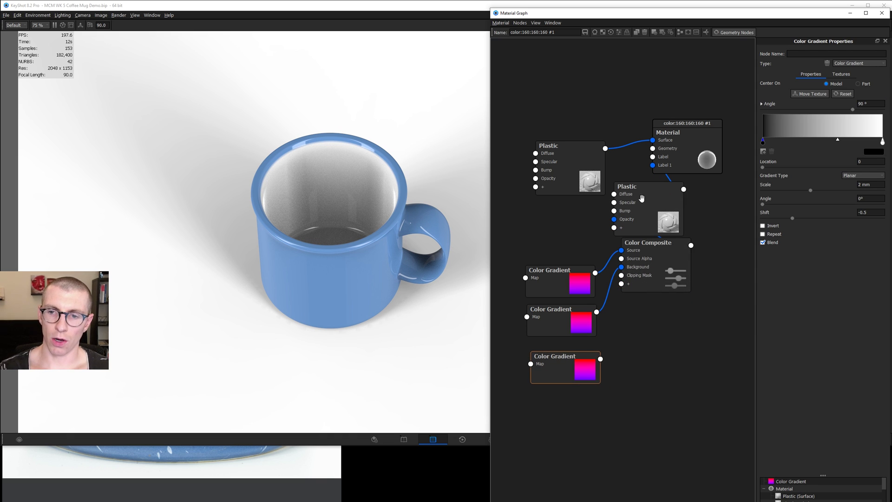
Duplicate the surface Plastic node and place the copy below the Color Composite.
right_click(577, 159)
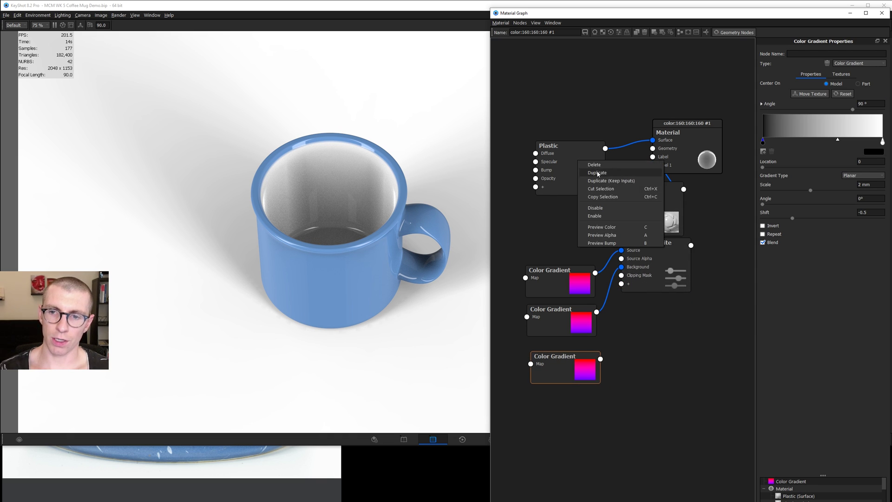
left_click(586, 171)
left_click_drag(586, 171, 667, 320)
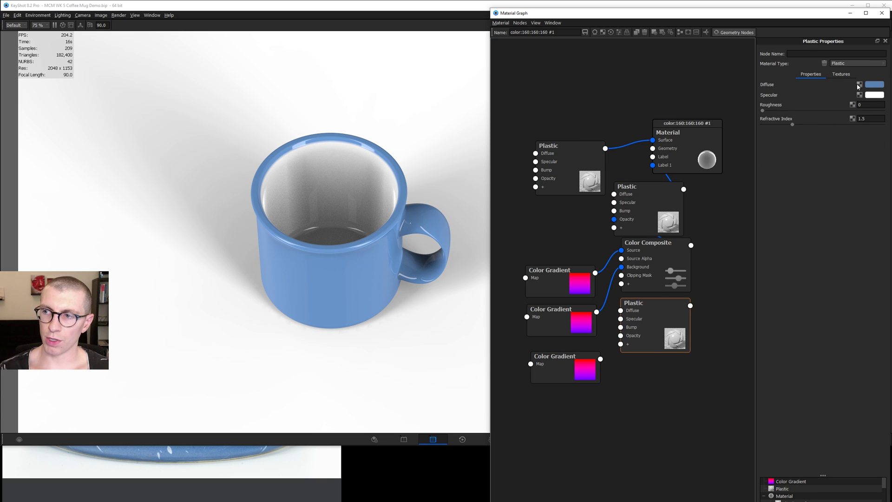
Set the duplicated plastic's diffuse color to near-black with a value of 10%, and connect it to the Material as a second label.
left_click(872, 84)
left_click_drag(659, 205, 633, 210)
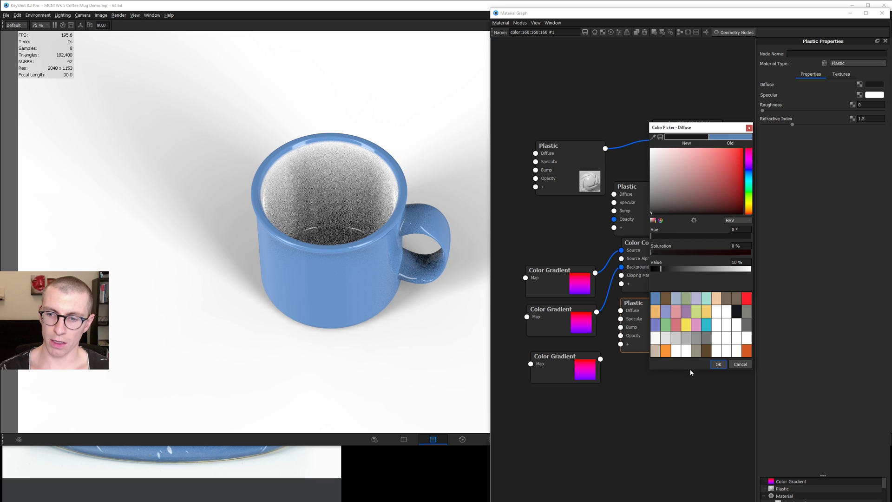
left_click(718, 365)
left_click_drag(690, 306, 683, 170)
left_click(699, 180)
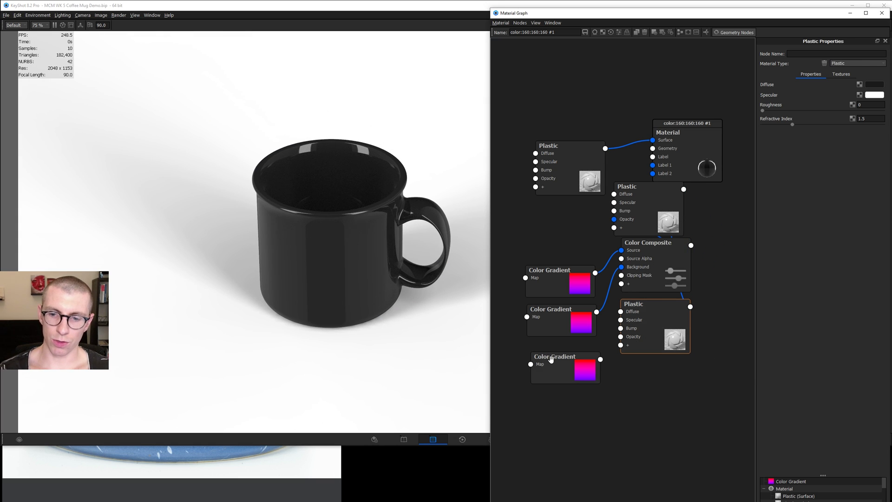
Preview the duplicated planar Color Gradient on the mug and move its texture up to the rim.
left_click(566, 362)
left_click_drag(567, 363, 562, 361)
left_click_drag(396, 312, 398, 268)
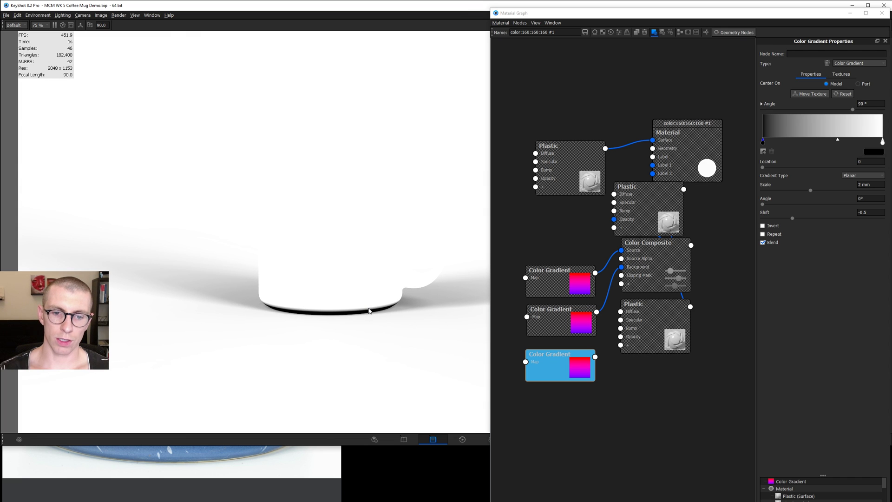
left_click(810, 94)
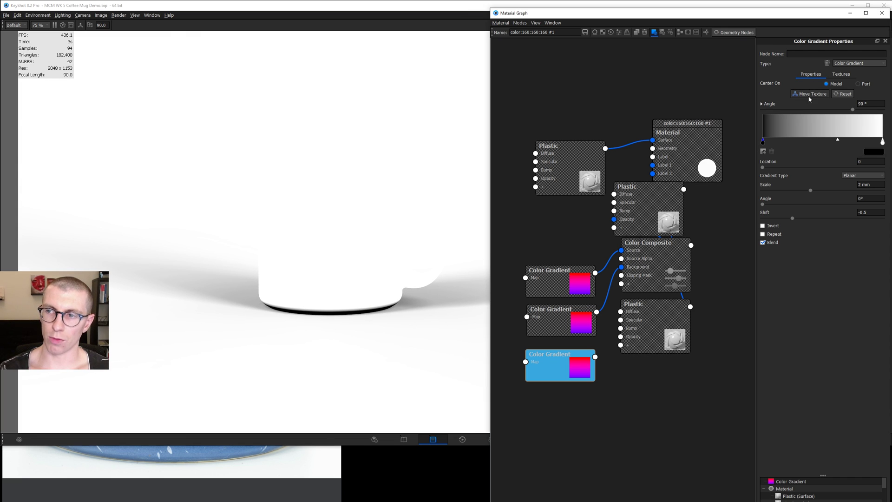
left_click_drag(348, 251, 350, 124)
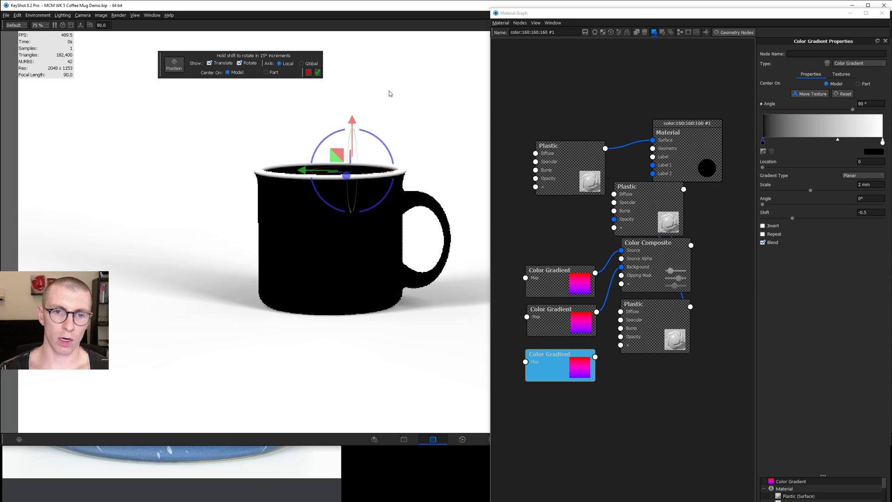
left_click_drag(389, 93, 373, 107)
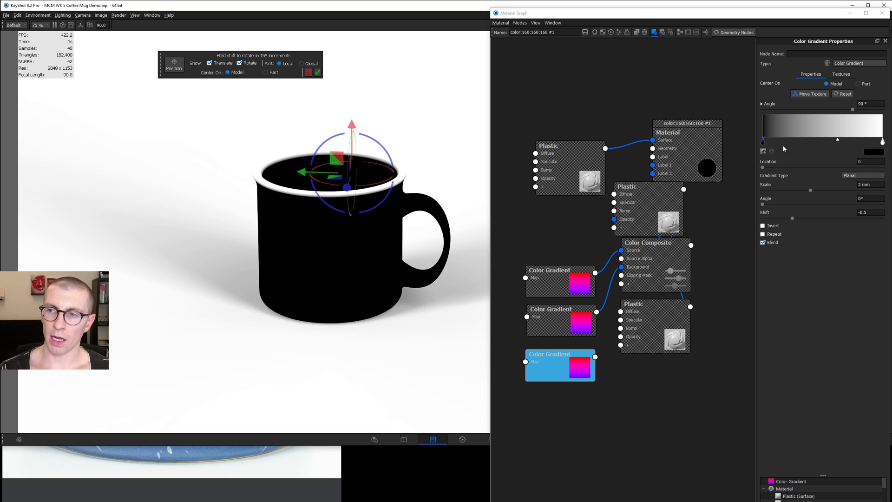
Set the gradient's black stop location to 0.212 and connect the gradient to the near-black plastic's Opacity.
left_click_drag(763, 144, 789, 148)
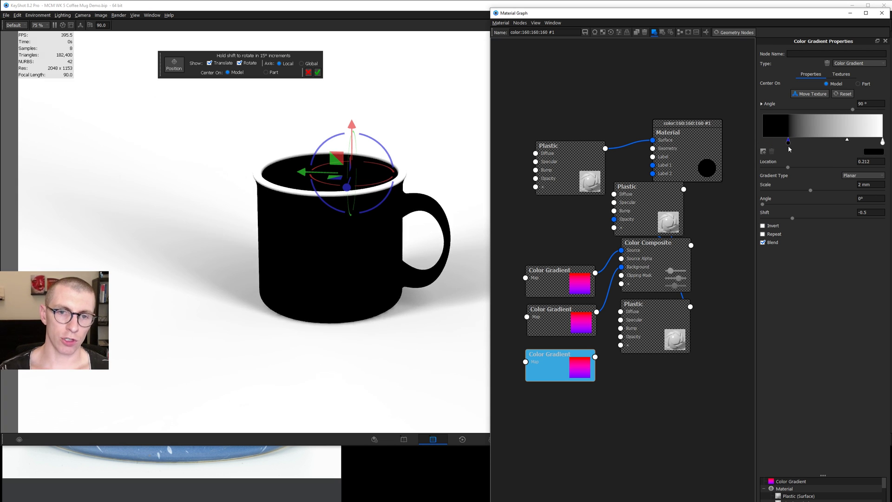
left_click(317, 72)
left_click_drag(595, 357, 621, 337)
scroll(375, 161, "up", 3)
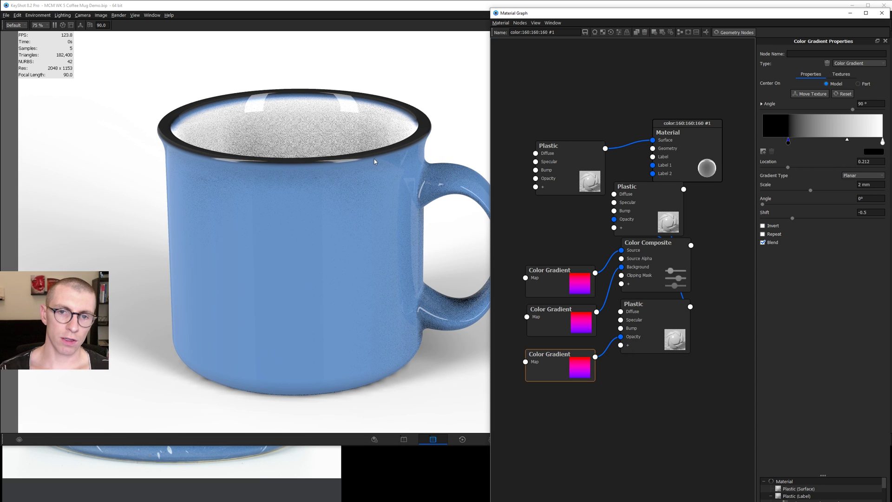
left_click_drag(370, 170, 372, 156)
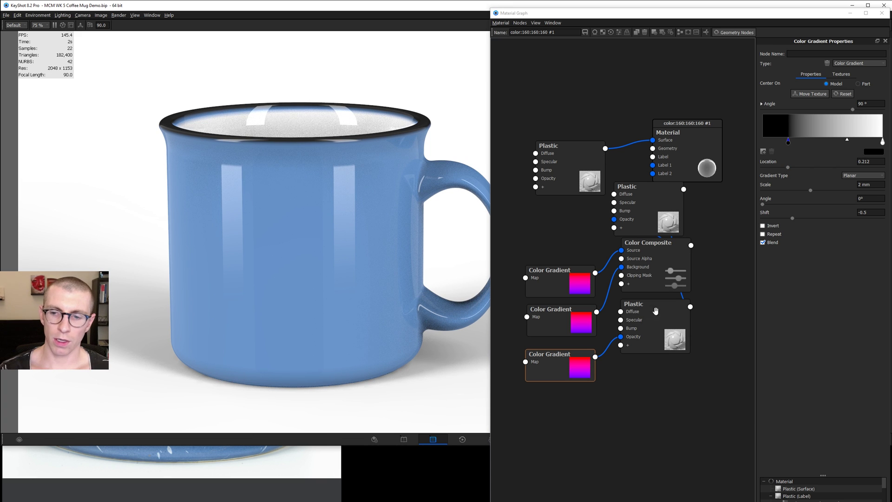
Shift the rim gradient's texture slightly downward and set its black stop location to 0.41.
left_click(809, 94)
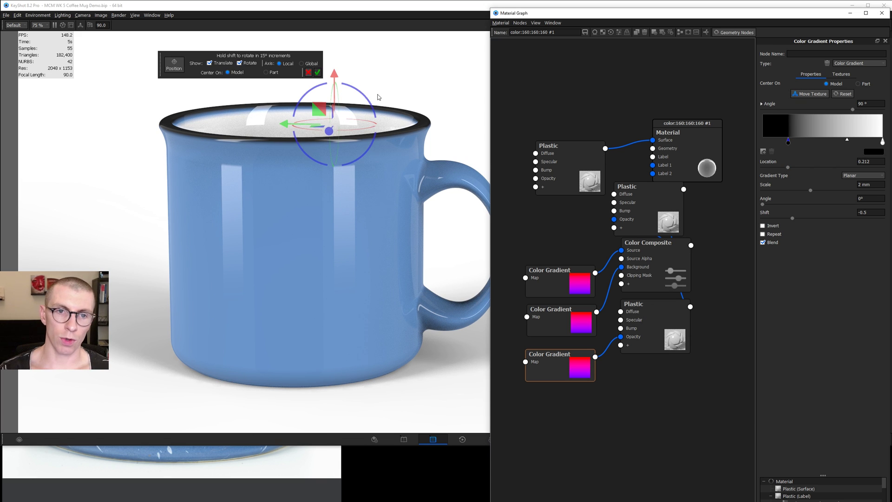
left_click_drag(334, 80, 335, 77)
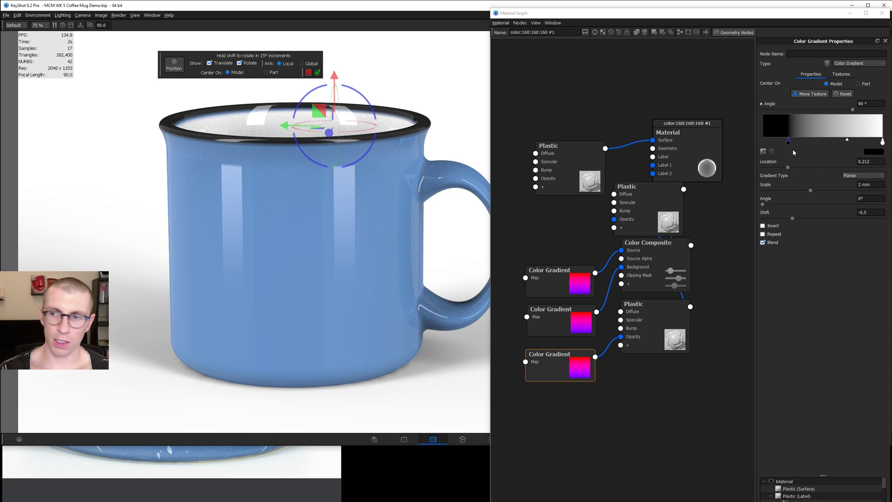
left_click_drag(788, 140, 811, 140)
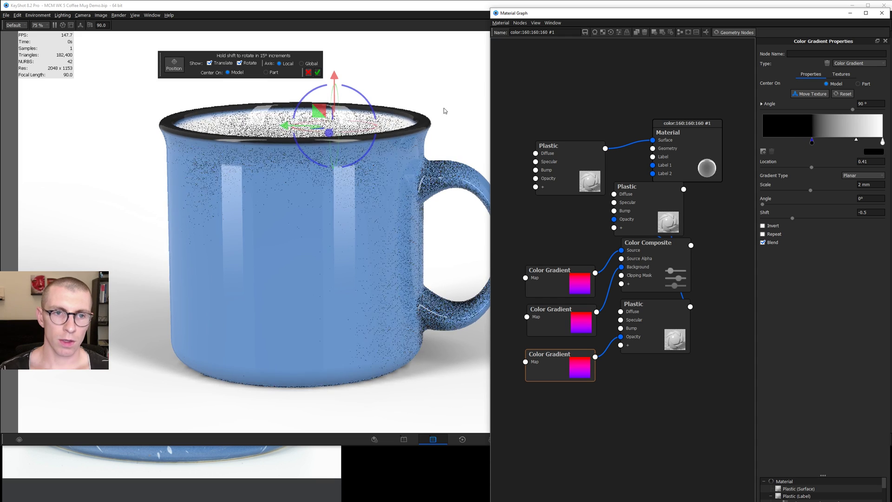
left_click(318, 72)
left_click_drag(259, 112, 258, 138)
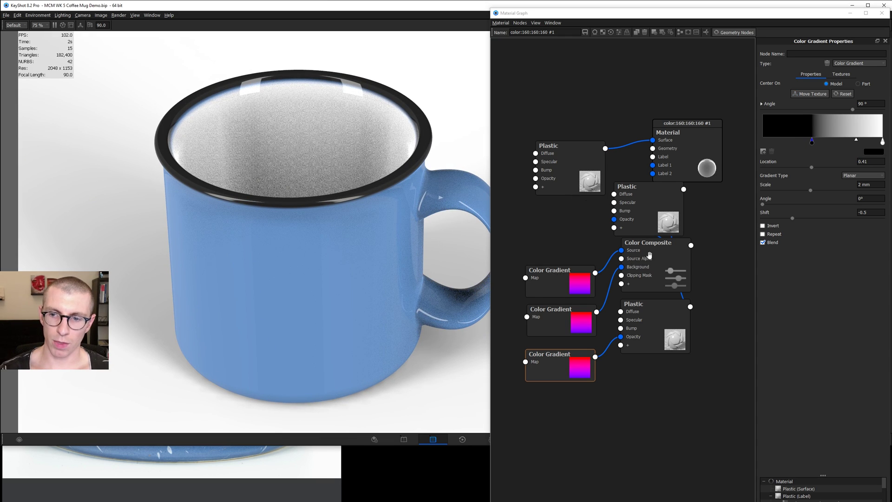
Spread out the overlapping graph nodes and set the cylindrical Color Gradient's scale to 44 mm.
left_click_drag(634, 211, 637, 213)
left_click_drag(549, 278, 541, 246)
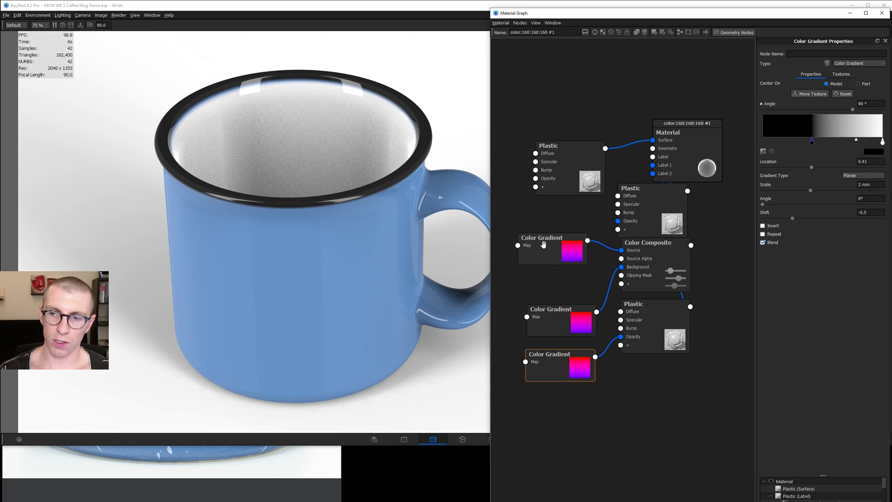
left_click(543, 244)
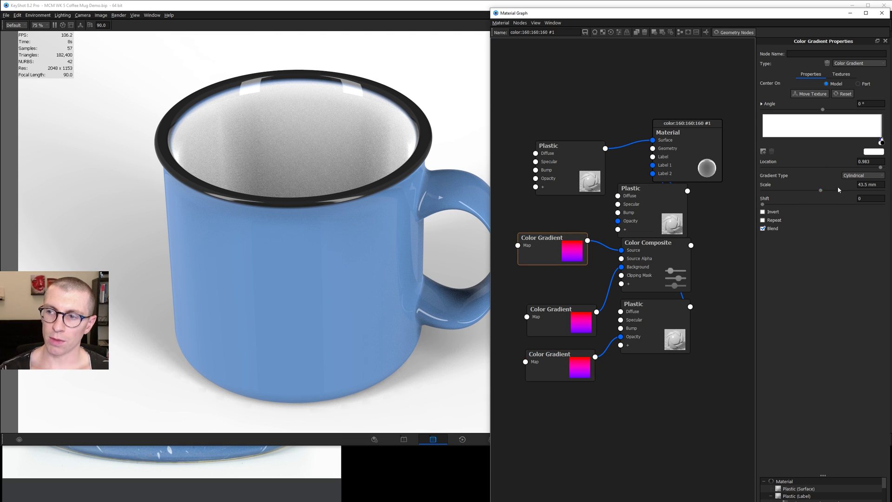
left_click(867, 185)
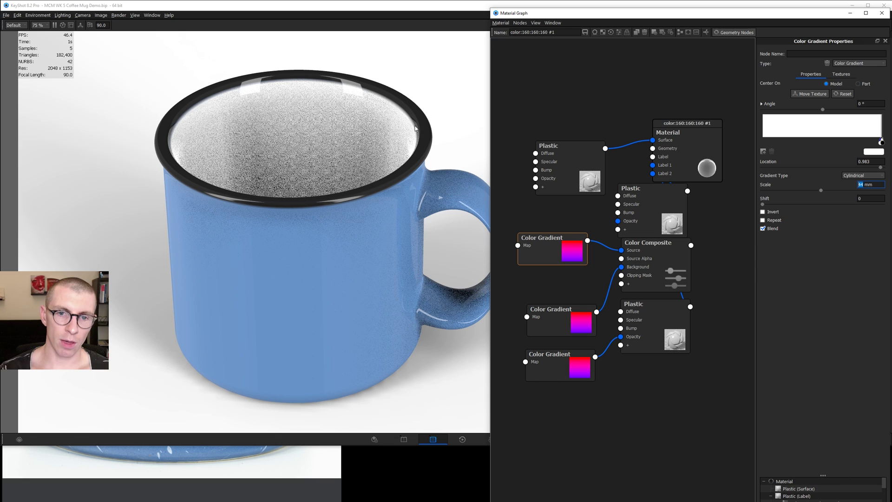
left_click_drag(406, 204, 413, 153)
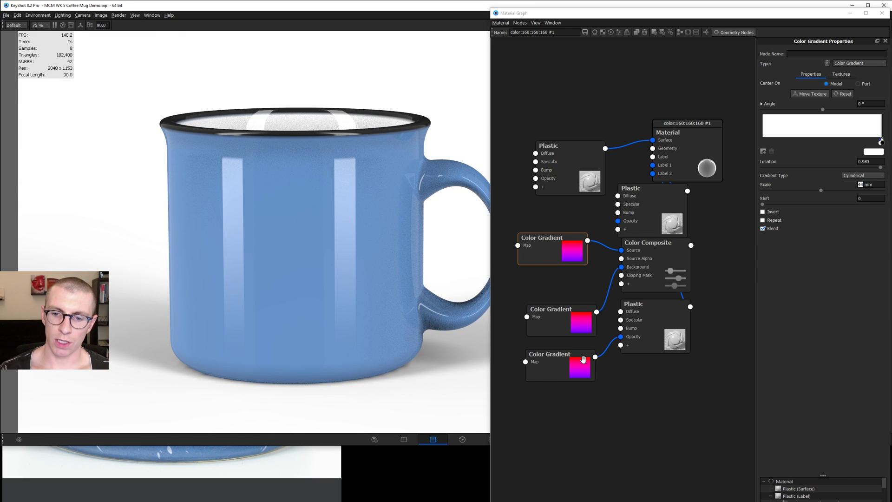
Set the rim gradient's black stop location to 0.608 and check the mug's dark rim.
left_click(583, 359)
left_click_drag(812, 141, 835, 141)
left_click_drag(353, 204, 333, 235)
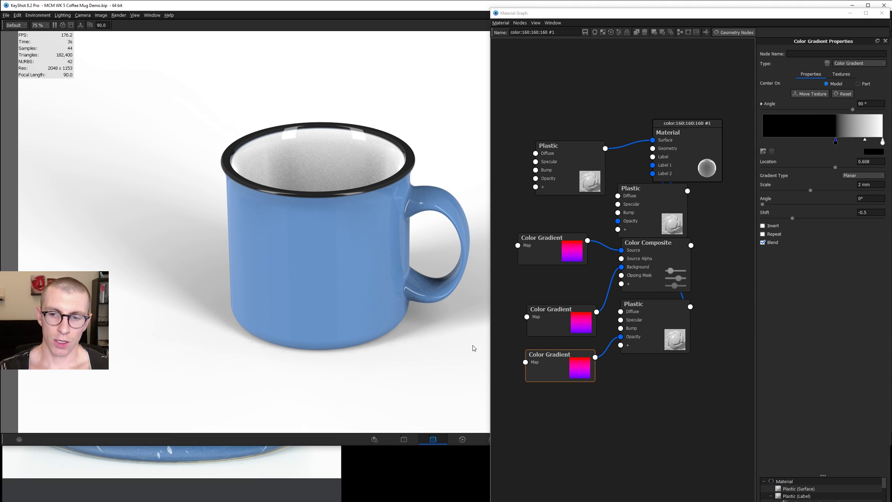
Move the two lower Color Gradient nodes up and add a Spots texture node below them.
left_click_drag(553, 324, 551, 293)
left_click_drag(564, 355, 556, 321)
right_click(550, 366)
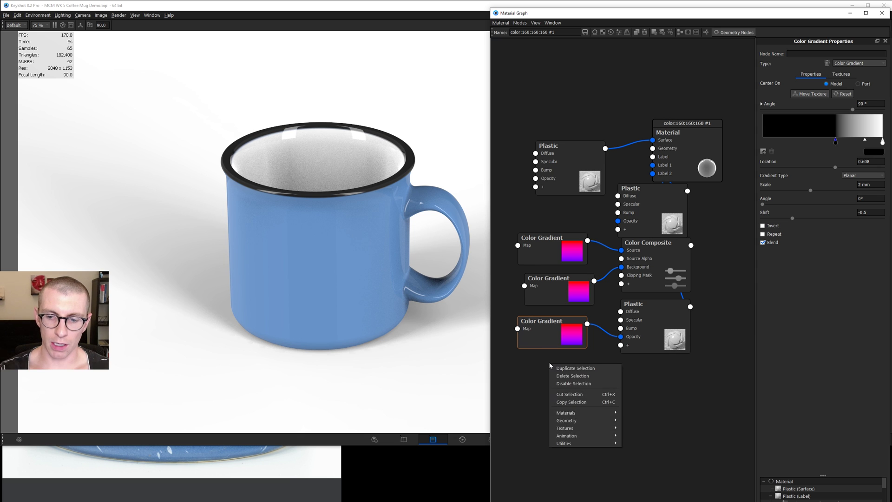
mouse_move(567, 429)
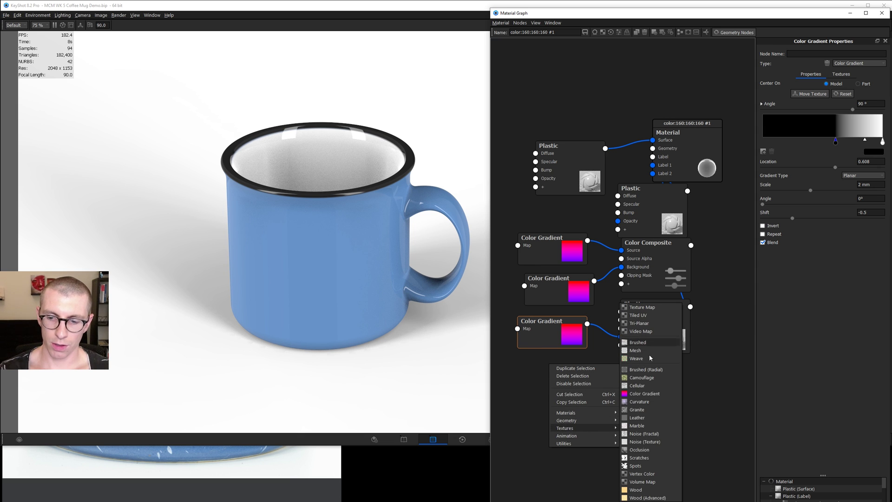
left_click(635, 466)
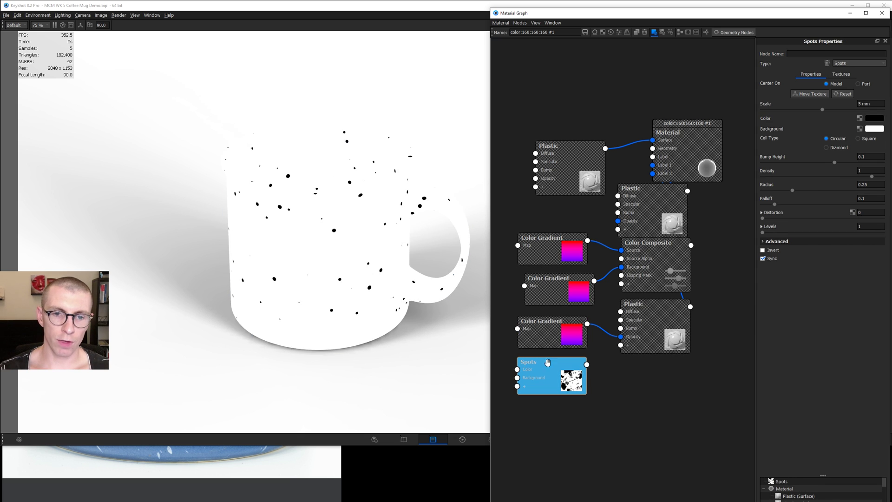
Set the Spots texture's color to white and its background to black.
left_click(870, 118)
left_click(651, 149)
left_click(718, 365)
left_click(873, 130)
left_click_drag(693, 199, 571, 283)
left_click(698, 382)
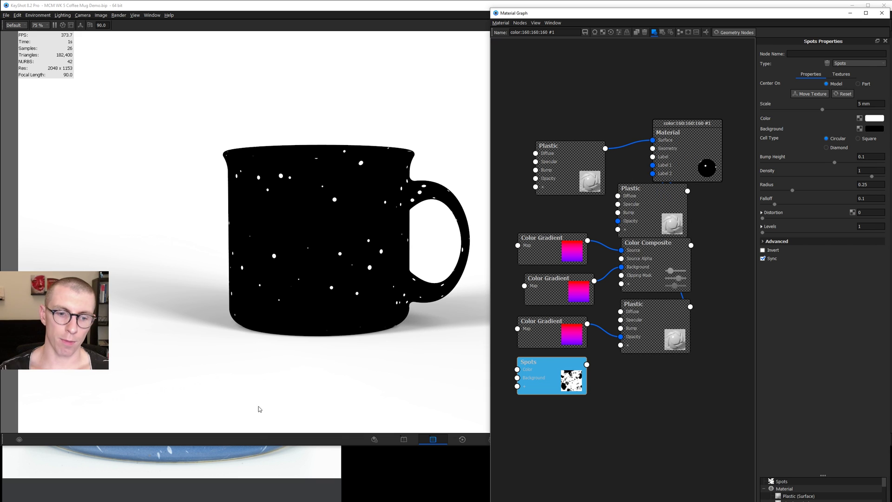
Check the speckles in the reference photo and set the Spots texture's Levels to 3.
left_click(258, 456)
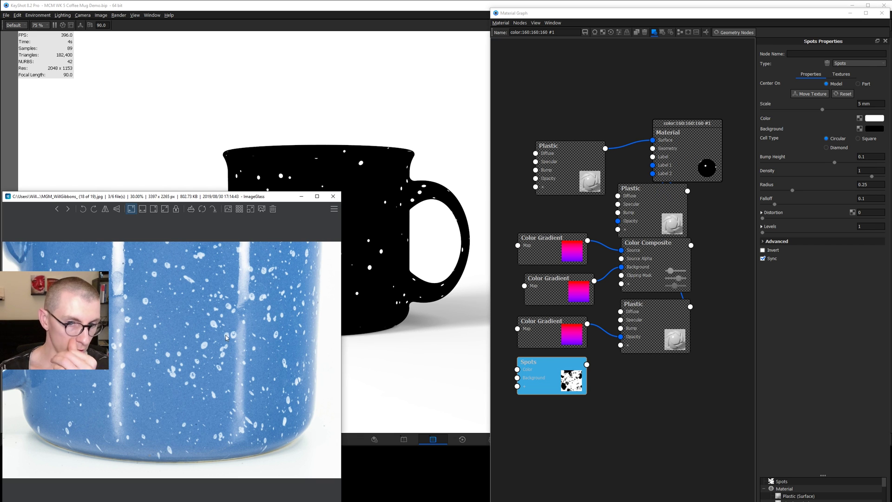
left_click(390, 260)
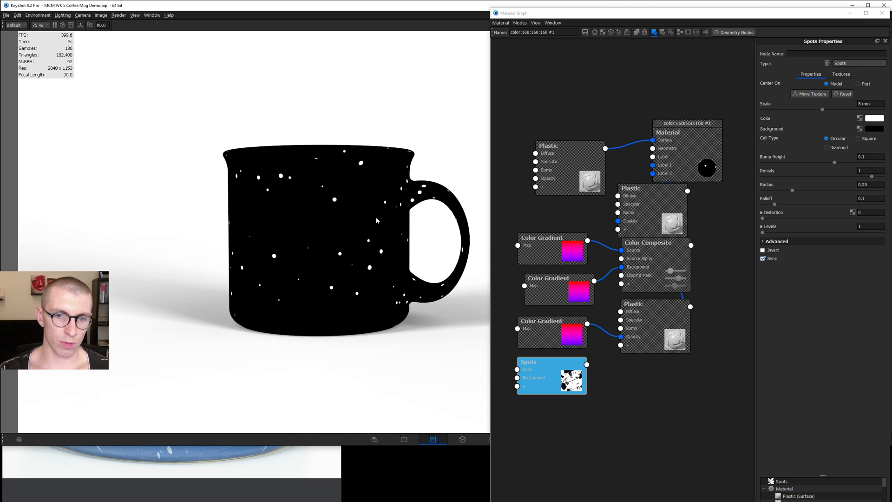
left_click(839, 227)
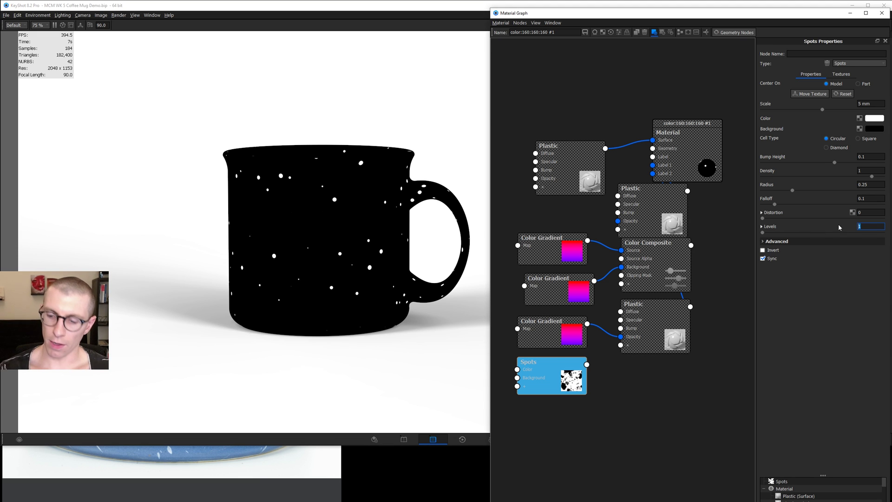
key("Return")
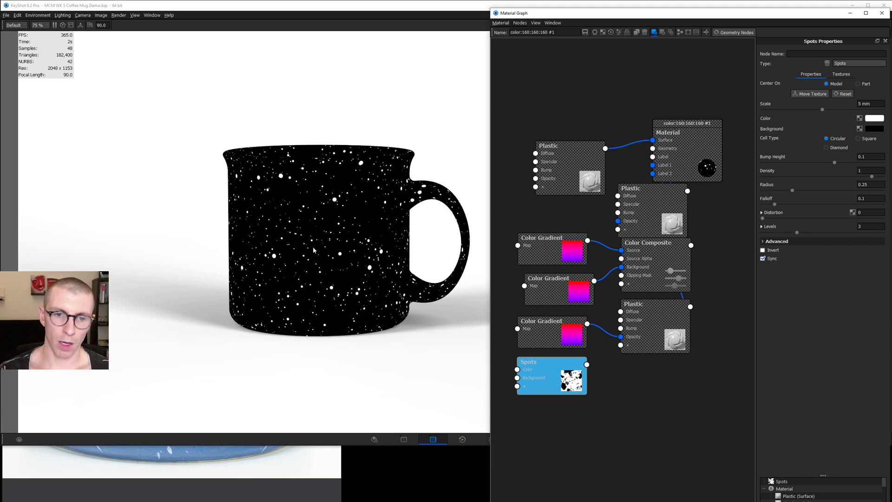
Set the Spots texture's Distortion and Density to 0.75 each, and compare the speckles with the reference photo.
scroll(314, 249, "up", 2)
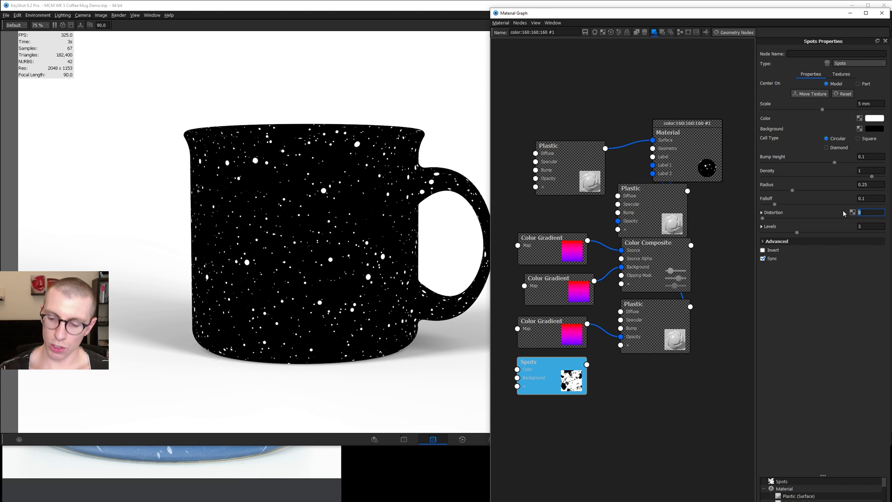
type("0.5")
key("Return")
type(".75")
key("Return")
left_click_drag(865, 171, 823, 173)
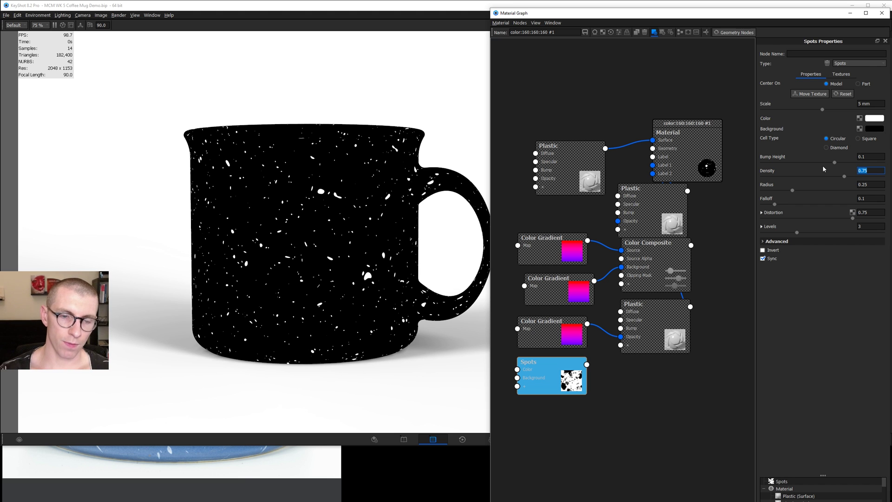
left_click(294, 462)
left_click(341, 280)
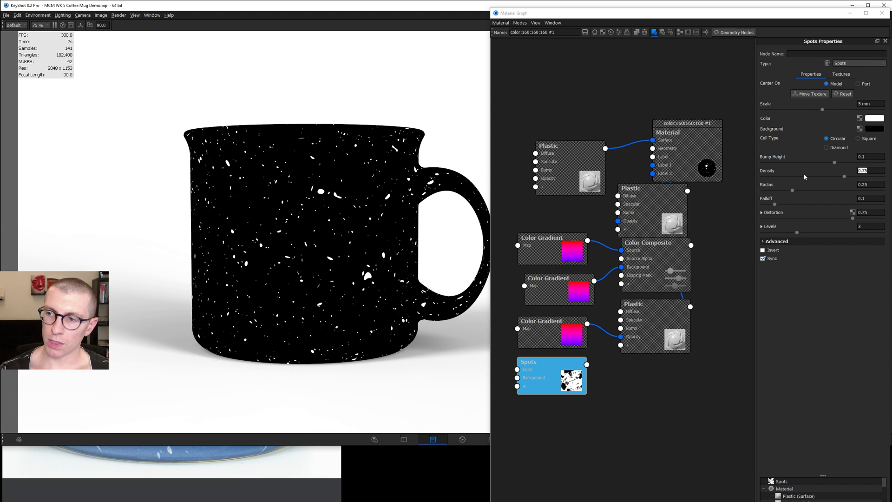
Increase the Spots texture's Falloff to 0.406 while inspecting the speckle edges up close, and end the texture preview.
left_click(775, 204)
scroll(405, 248, "up", 3)
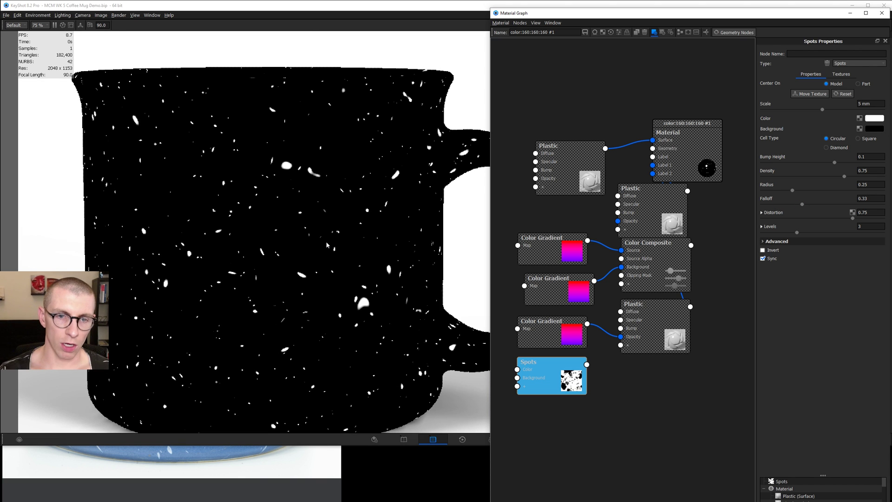
scroll(404, 249, "up", 3)
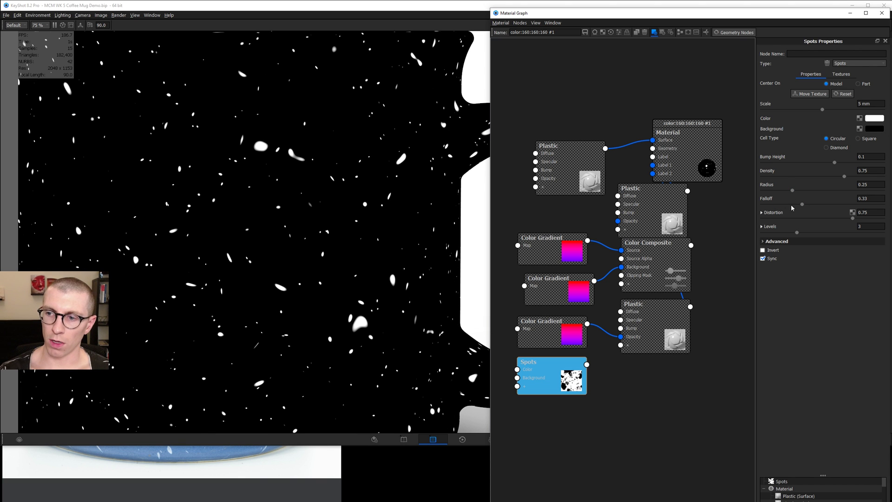
left_click_drag(801, 207, 811, 205)
scroll(327, 249, "down", 5)
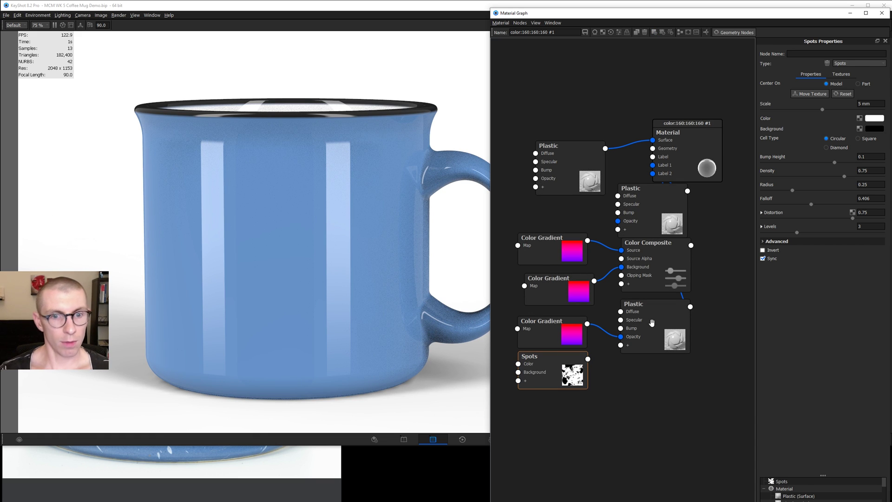
Duplicate the near-black Plastic label node and place the copy beneath it.
right_click(654, 316)
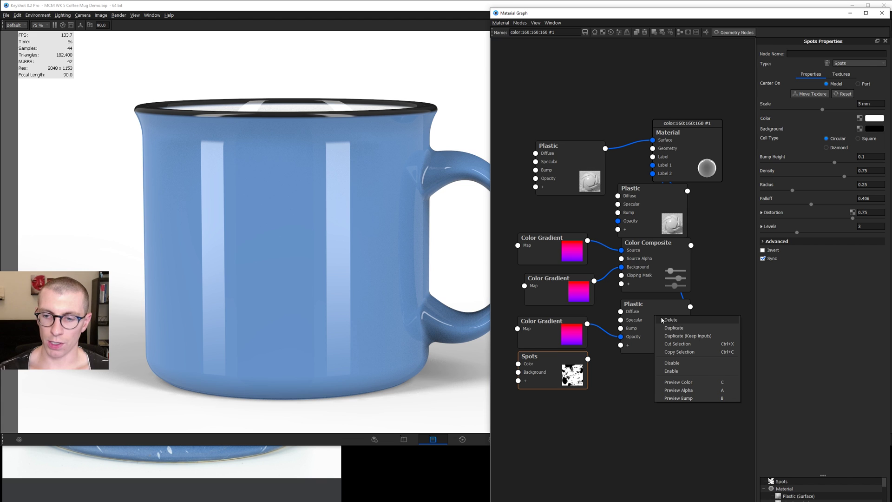
left_click(667, 327)
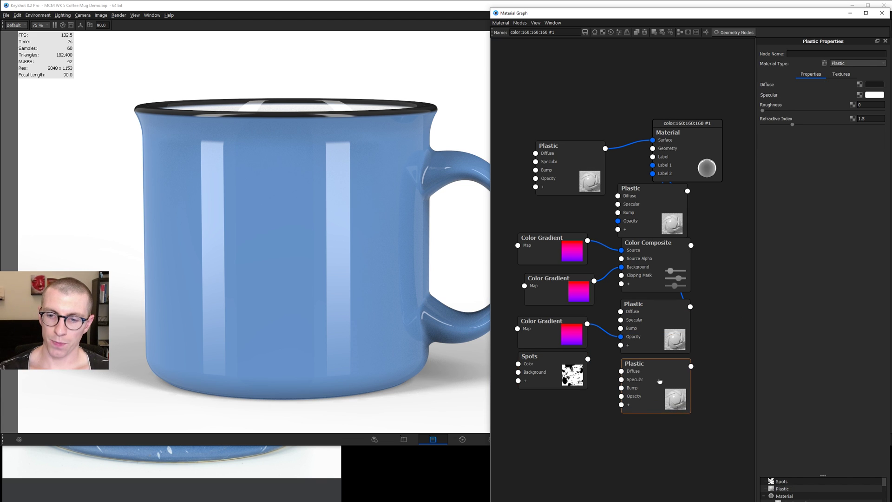
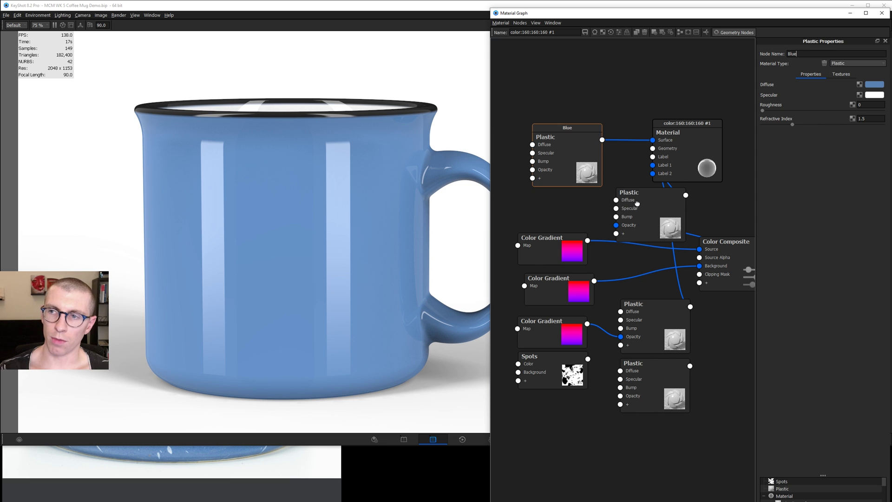
Move the white Plastic label node clear of its neighbours and name it White.
left_click_drag(648, 196, 621, 199)
key("c")
key("c")
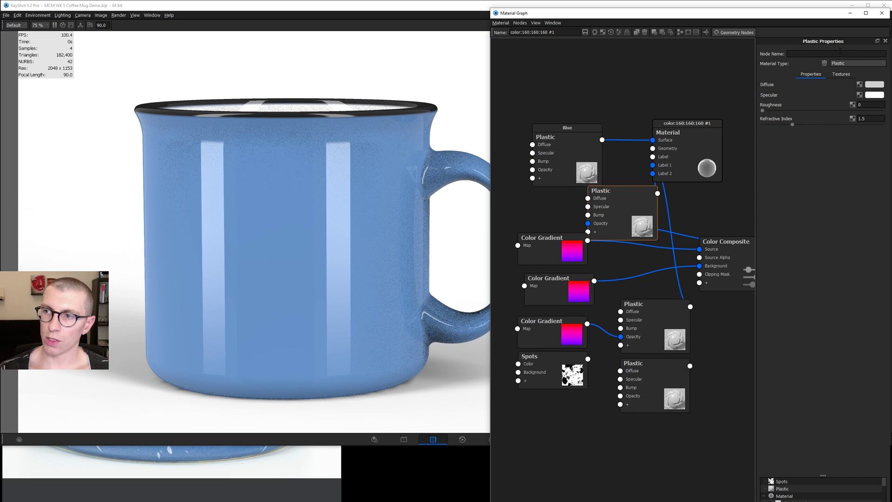
key("Return")
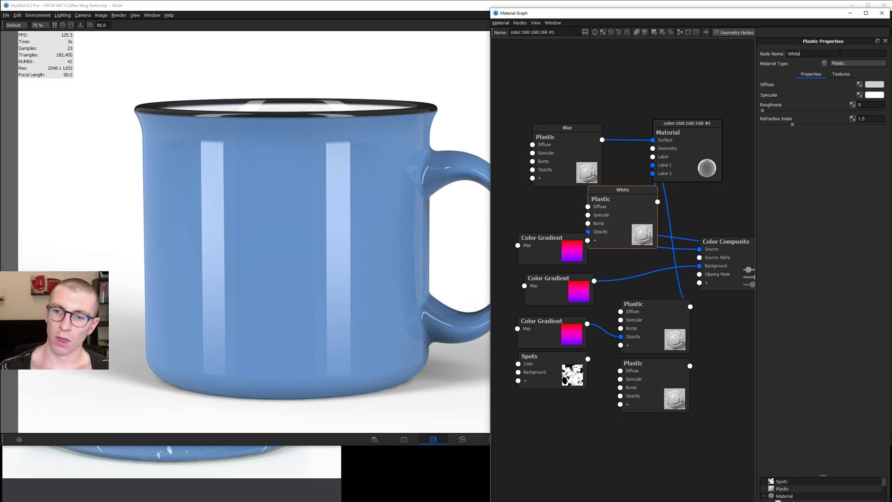
Name the near-black Plastic node feeding the material Black, and name its unconnected copy Speckles.
left_click(655, 310)
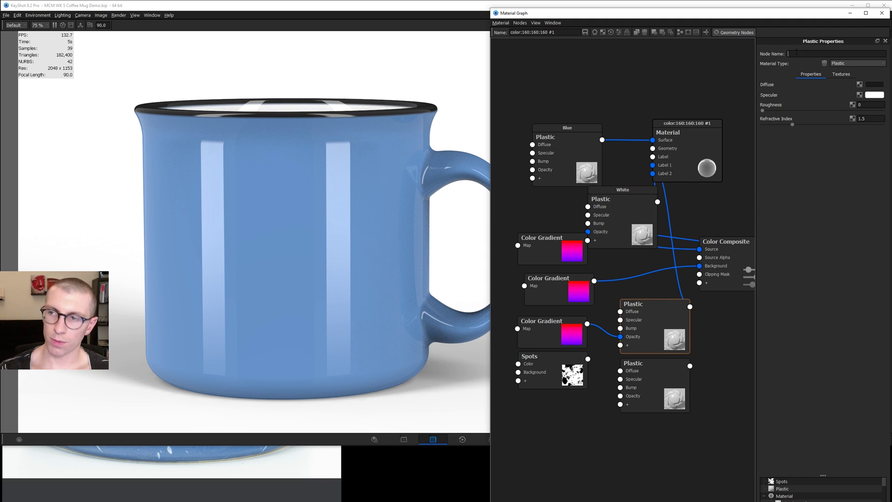
type("Black")
key("Return")
left_click(665, 382)
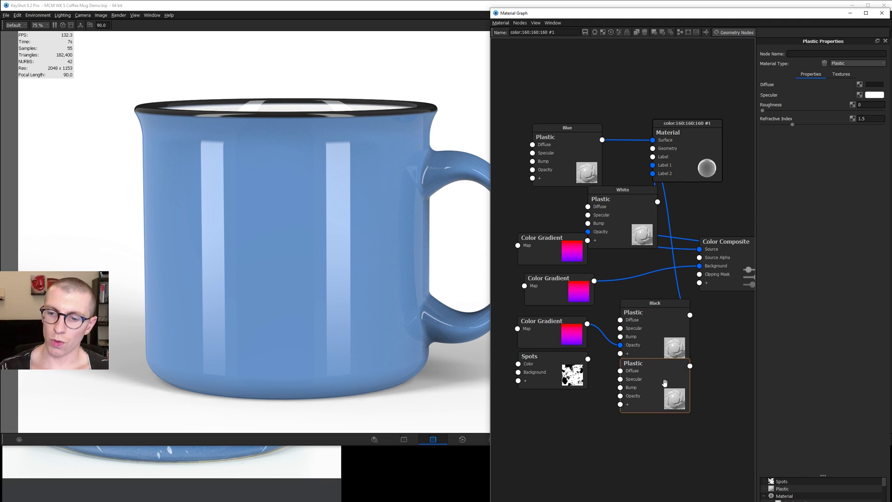
left_click(807, 54)
type("Speckles")
key("Return")
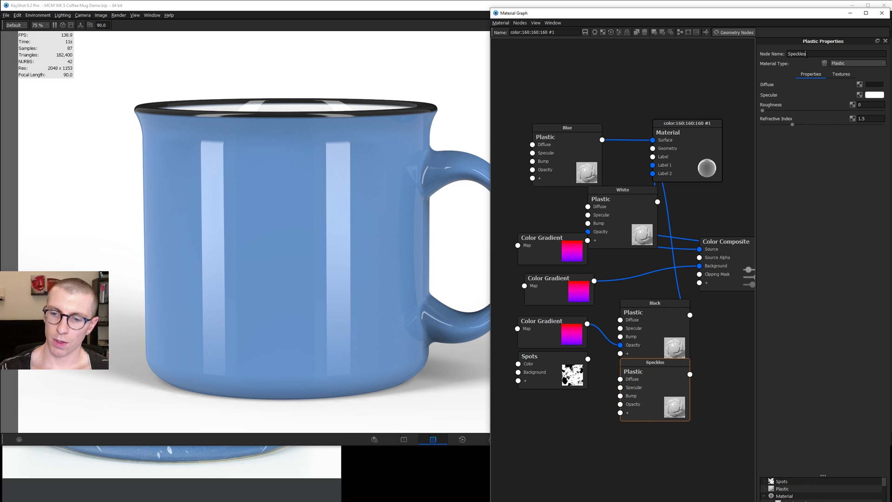
Space the Black and Speckles nodes apart, and check the speckle colour in the reference photo.
left_click_drag(661, 384, 654, 396)
left_click_drag(665, 325, 661, 306)
left_click_drag(648, 375, 648, 363)
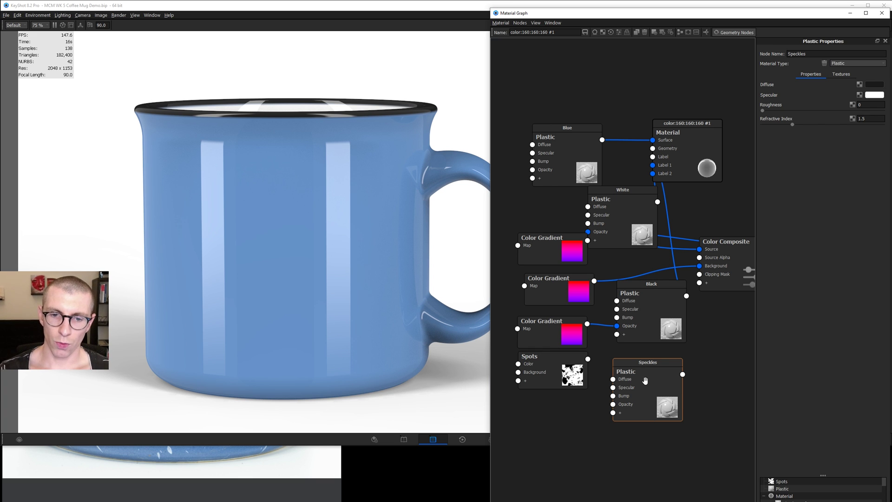
left_click(320, 469)
left_click_drag(281, 199, 281, 224)
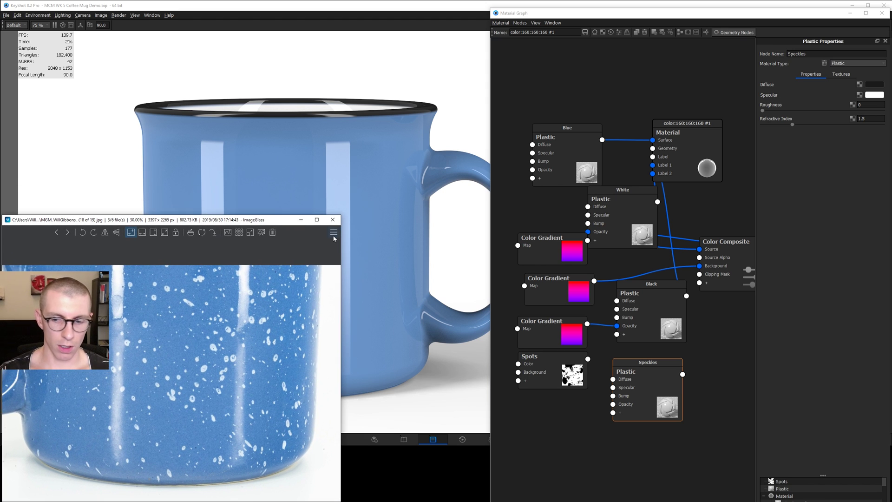
left_click(647, 383)
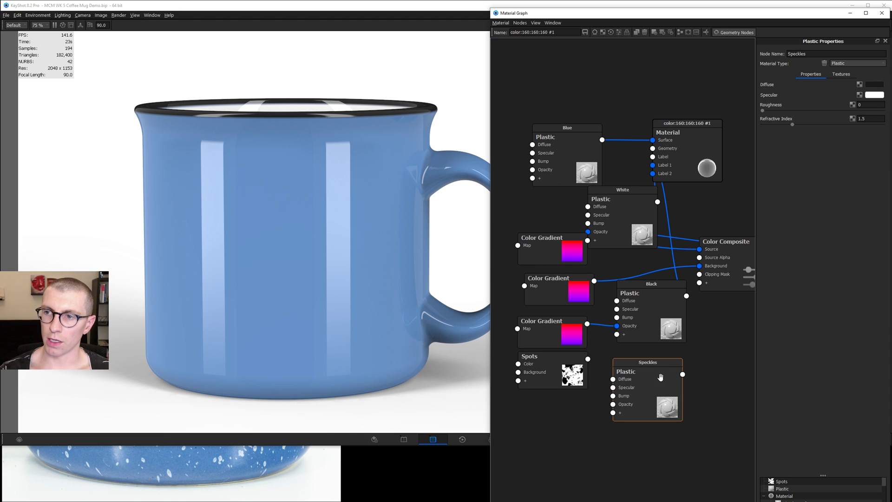
left_click_drag(655, 380, 657, 376)
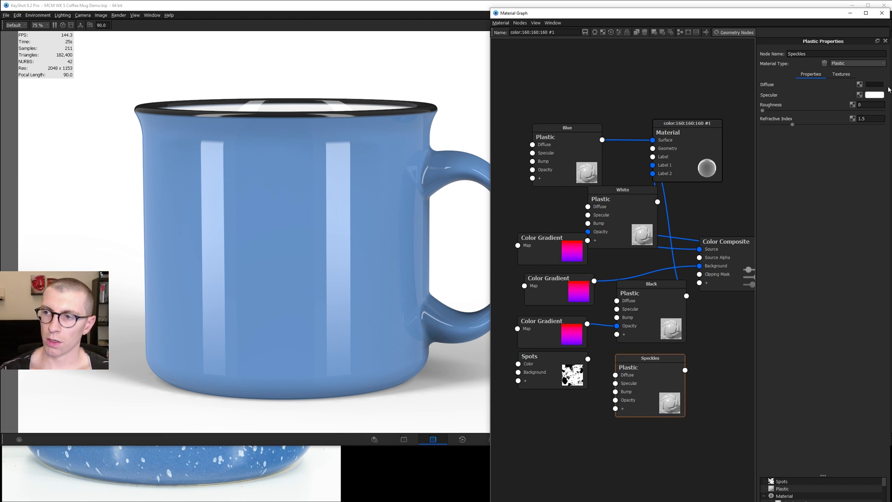
Set the Speckles node's Diffuse colour to a pale blue sampled from a speckle in the reference photo.
left_click(873, 85)
left_click(636, 156)
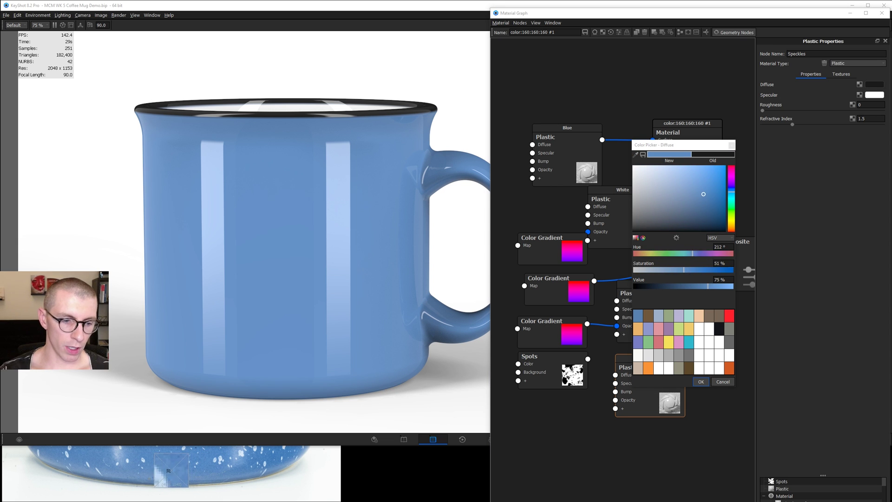
left_click(168, 472)
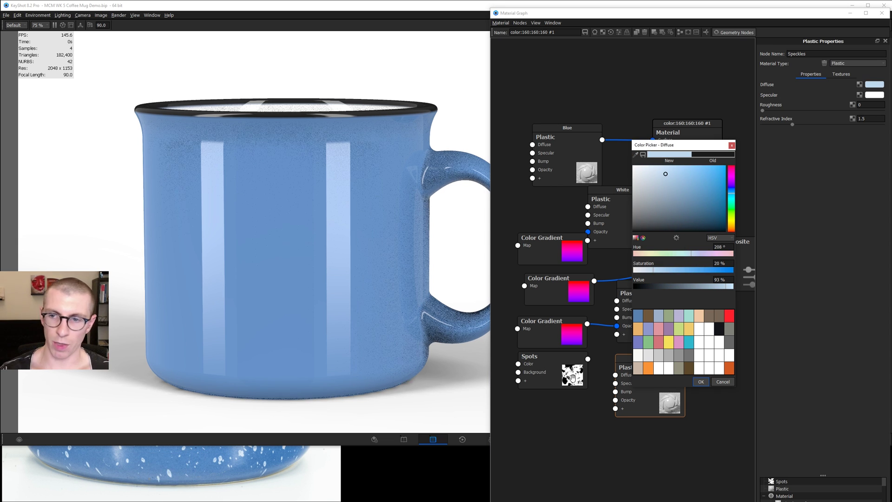
left_click(700, 381)
Connect the Speckles node to the Material node as a third label, and rearrange the Blue, White and Material nodes.
left_click_drag(685, 370, 681, 186)
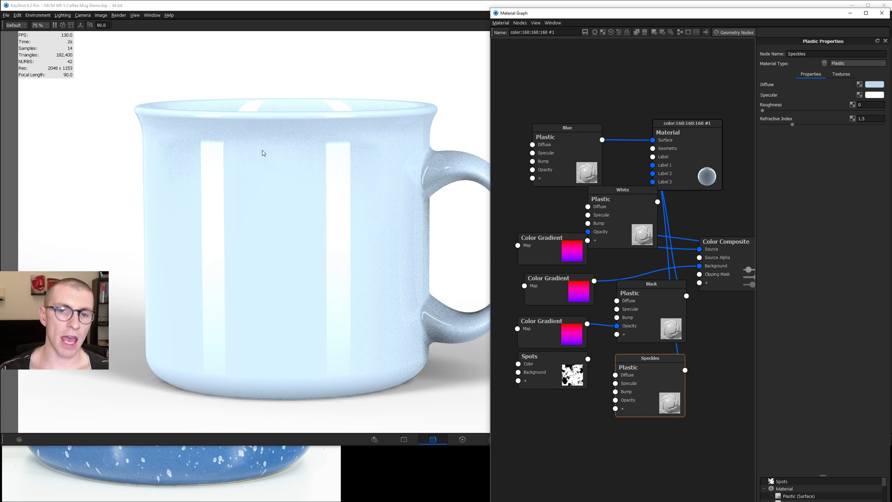
left_click_drag(685, 162, 722, 144)
left_click_drag(555, 144, 550, 117)
left_click_drag(643, 235, 629, 211)
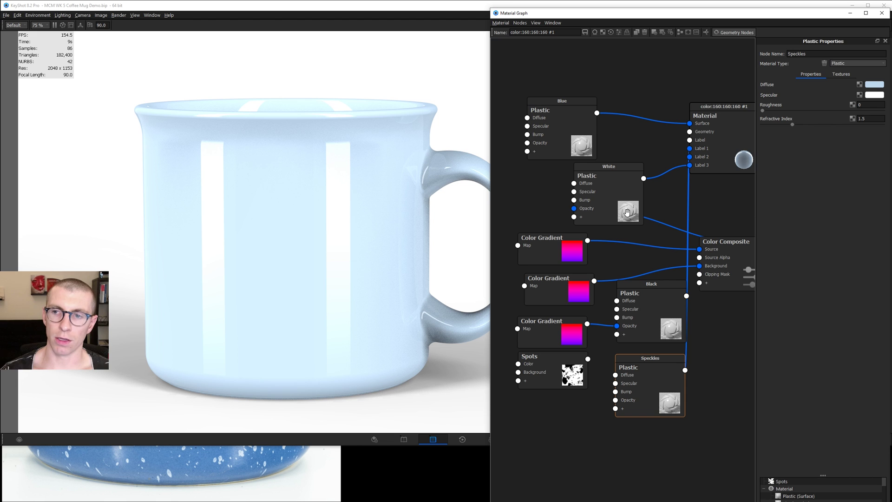
left_click_drag(729, 152, 743, 163)
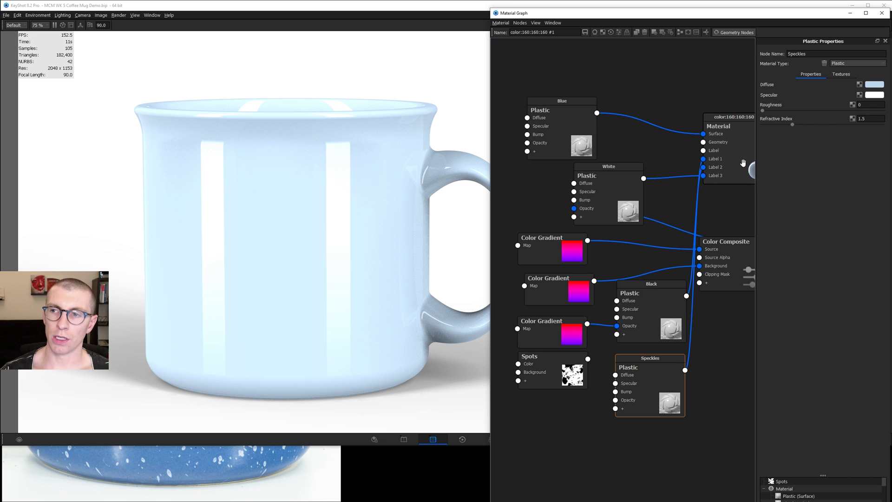
left_click(733, 127)
left_click_drag(733, 127, 706, 119)
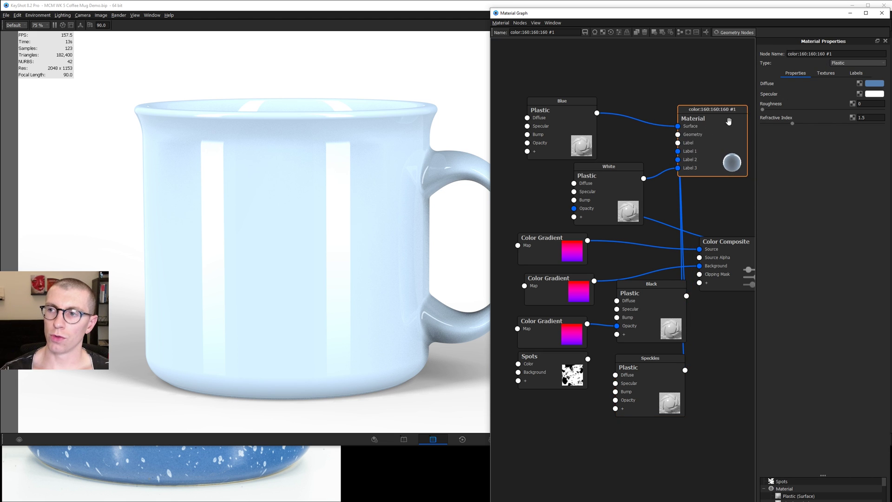
Reorder the material's labels so Speckles sits beneath Black and White, and inspect the mug's rim and interior.
left_click(850, 74)
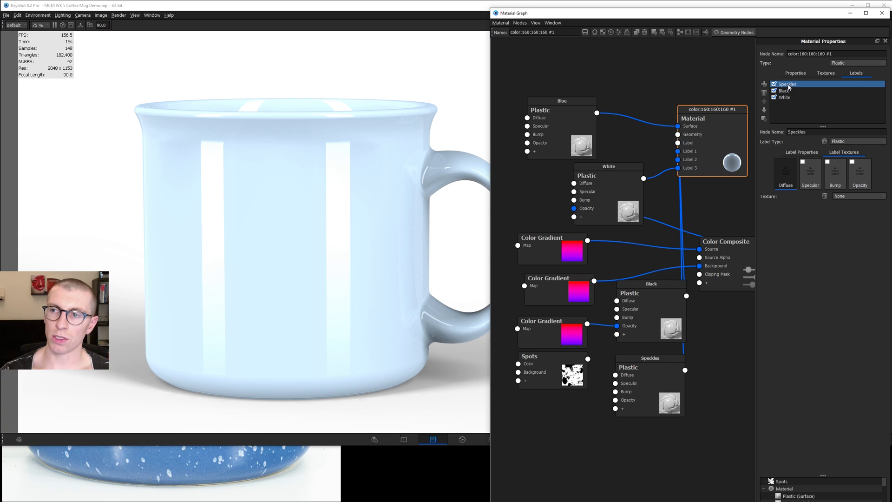
left_click(764, 110)
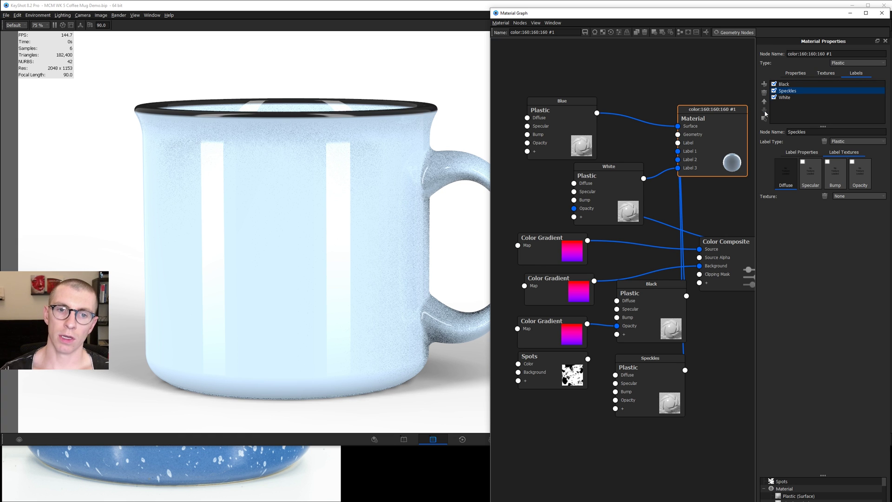
left_click(764, 111)
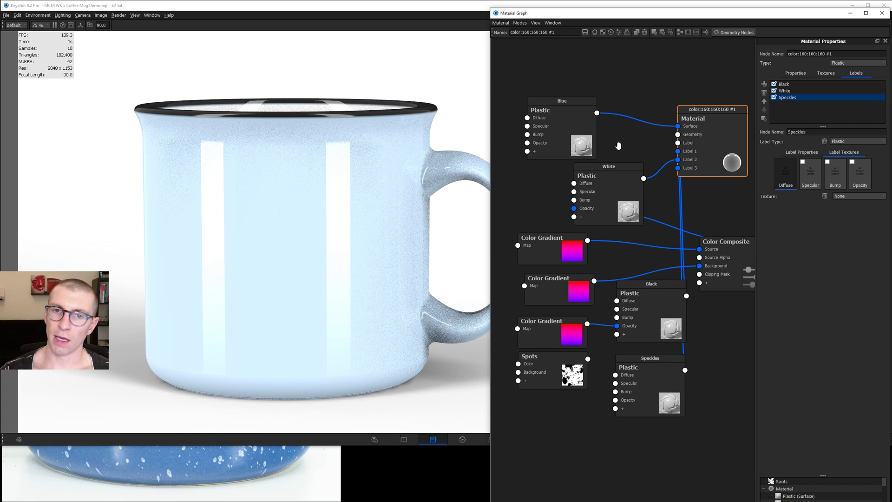
left_click_drag(354, 141, 333, 106)
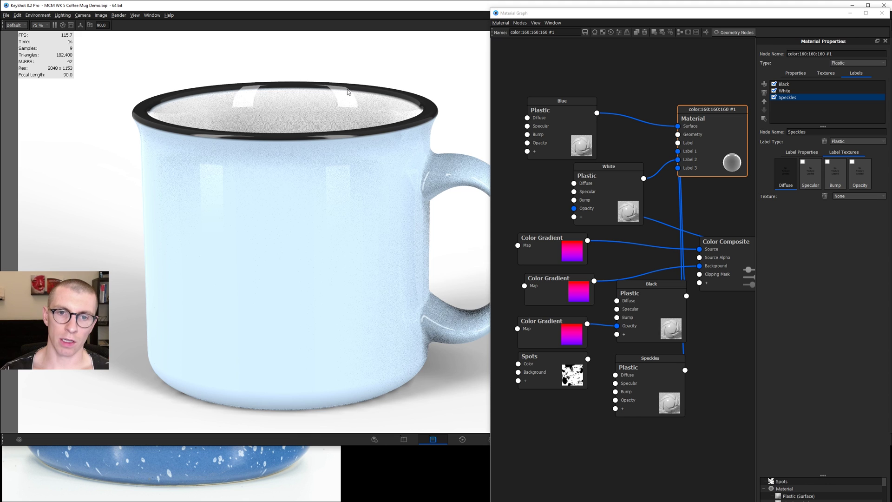
left_click_drag(369, 168, 371, 141)
Connect the Spots texture to the Speckles node's Opacity, and compare the result with the reference photo up close.
left_click_drag(558, 127, 556, 128)
left_click_drag(567, 374, 616, 400)
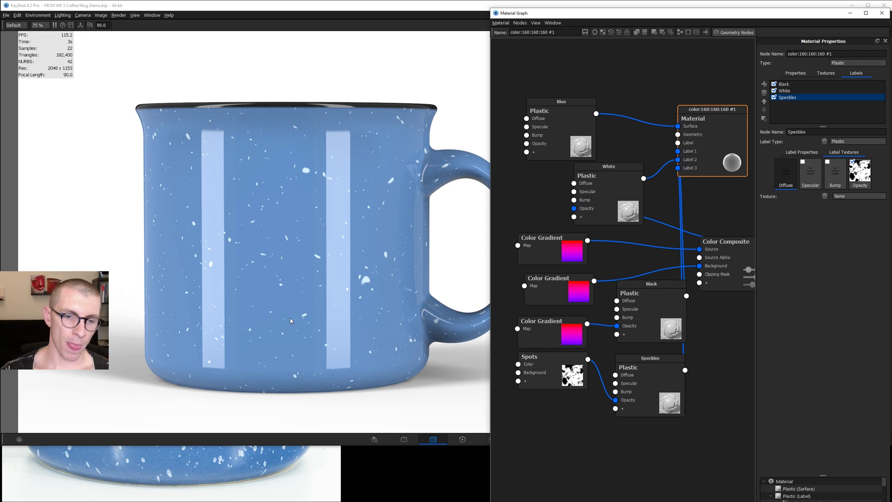
left_click(254, 462)
scroll(221, 349, "down", 5)
scroll(221, 348, "up", 8)
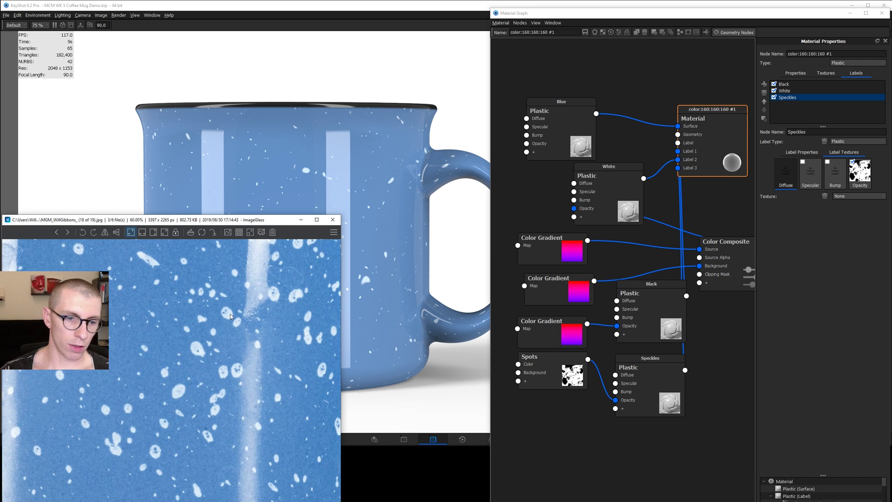
left_click(425, 262)
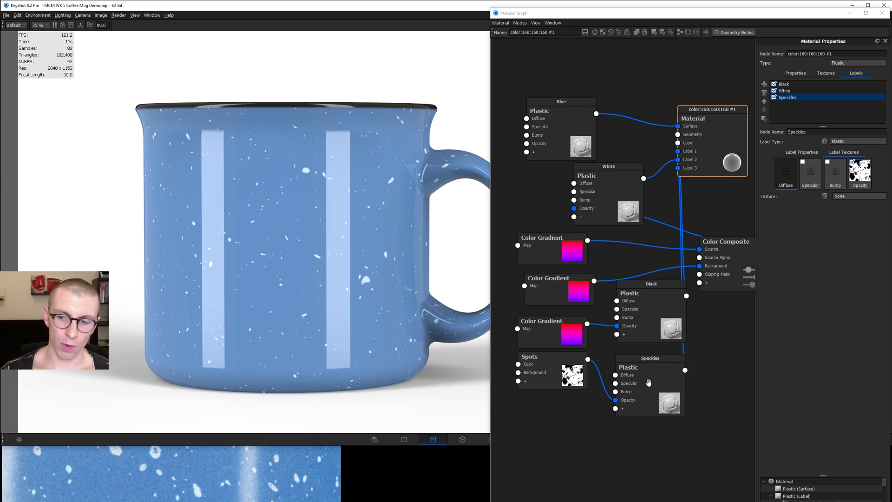
Lower the Spots texture's Color to a 90% Value while inspecting the speckles up close.
left_click(558, 370)
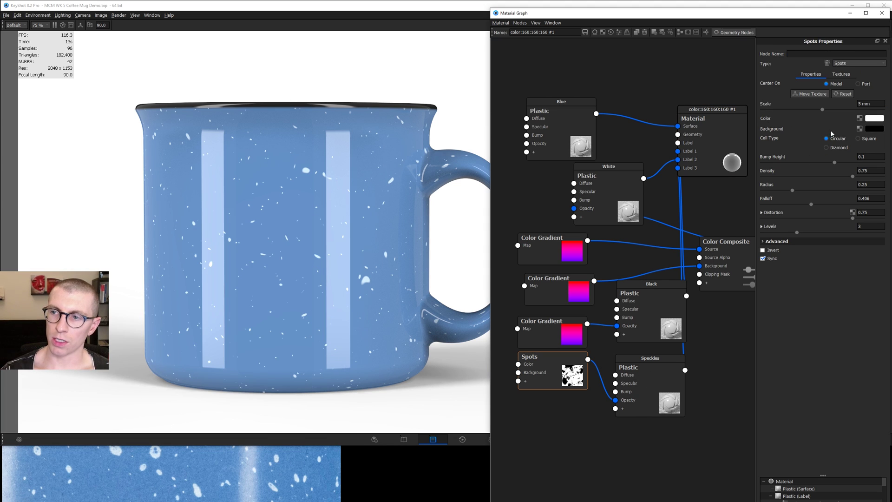
left_click(869, 119)
double_click(719, 280)
type("90")
key("Return")
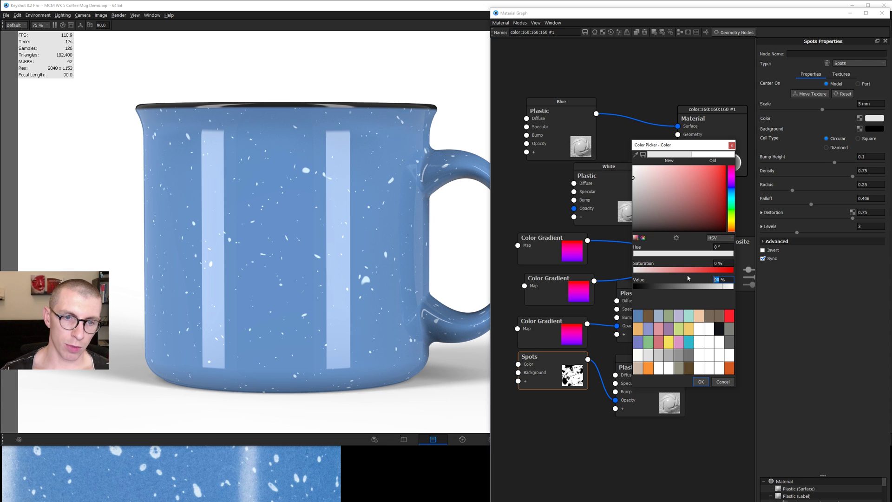
scroll(294, 252, "up", 3)
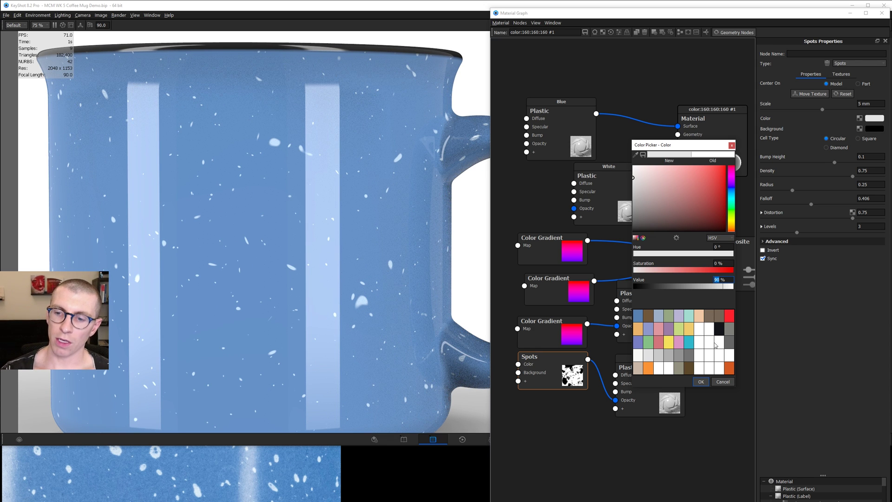
left_click(700, 381)
Examine the fine surface grain in the reference photo, and shift the Blue and White nodes to make room.
left_click(156, 456)
scroll(196, 357, "down", 2)
scroll(195, 357, "up", 5)
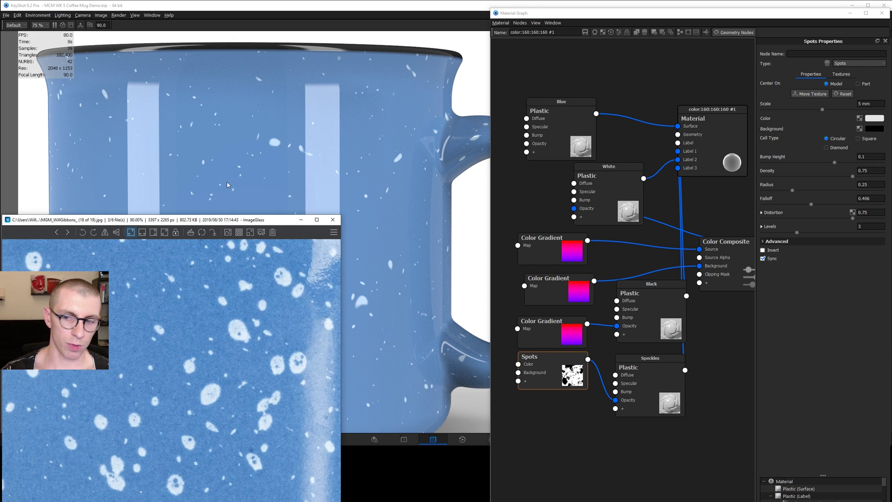
left_click_drag(570, 127, 591, 93)
left_click_drag(615, 180, 622, 156)
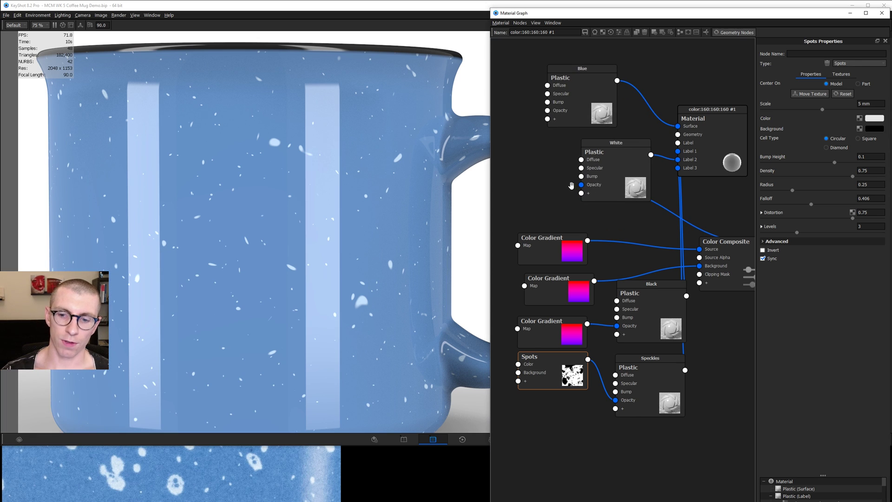
Add a Noise (Texture) node, preview it on the mug and set its Scale to 0.5 mm.
right_click(522, 147)
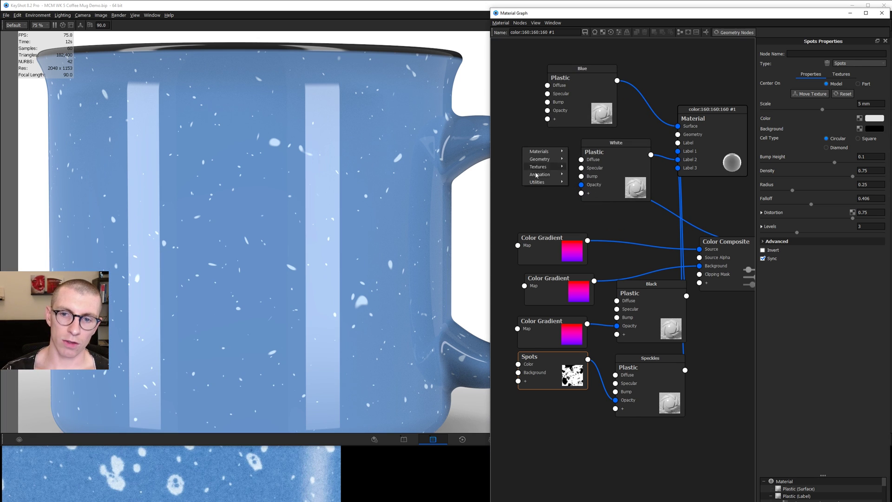
mouse_move(538, 169)
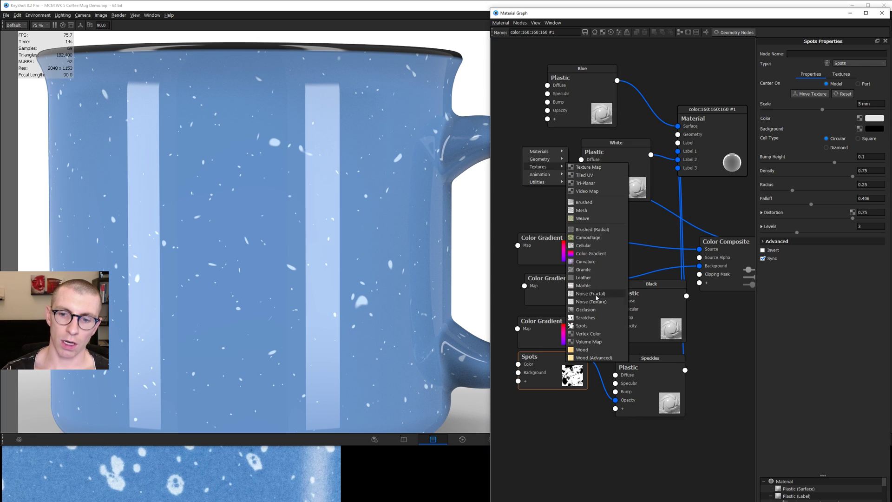
left_click(591, 302)
left_click_drag(553, 161, 539, 176)
left_click(539, 176)
key("c")
left_click_drag(881, 103, 784, 102)
type("0.75")
key("Return")
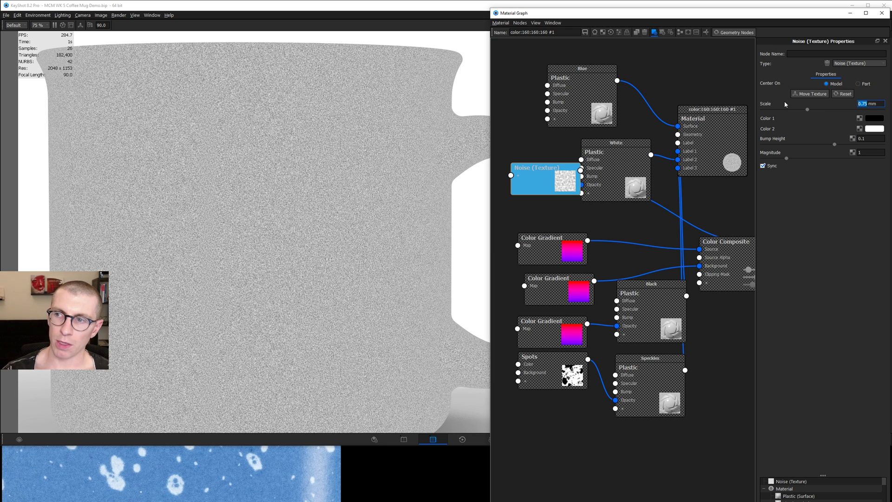
type("0.5")
key("Return")
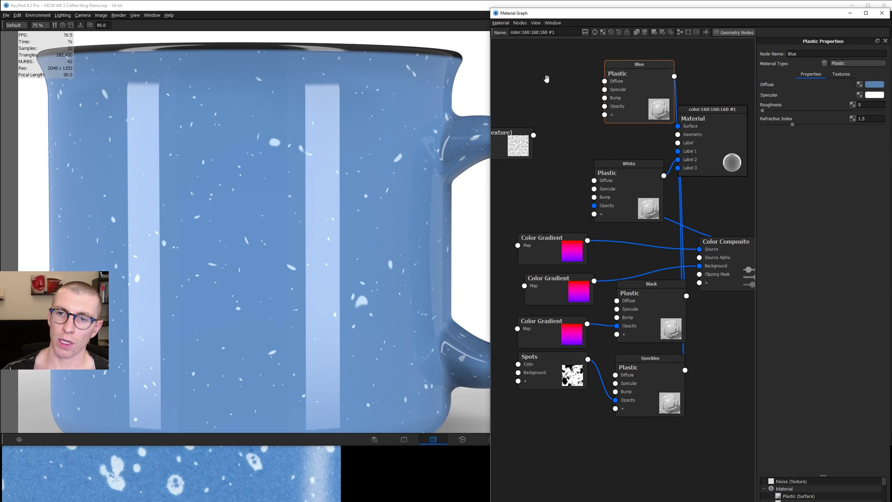
Add a Color Composite utility feeding the Blue node's Diffuse, and connect the noise texture to its Source.
right_click(546, 78)
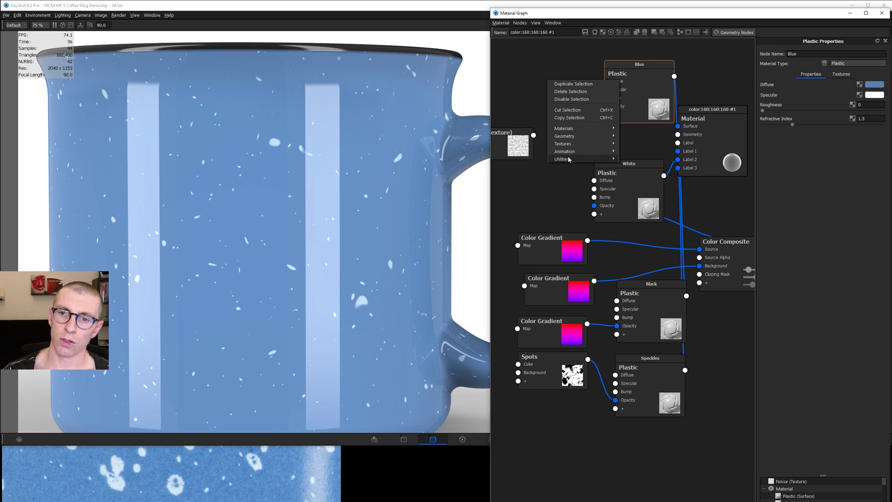
mouse_move(600, 159)
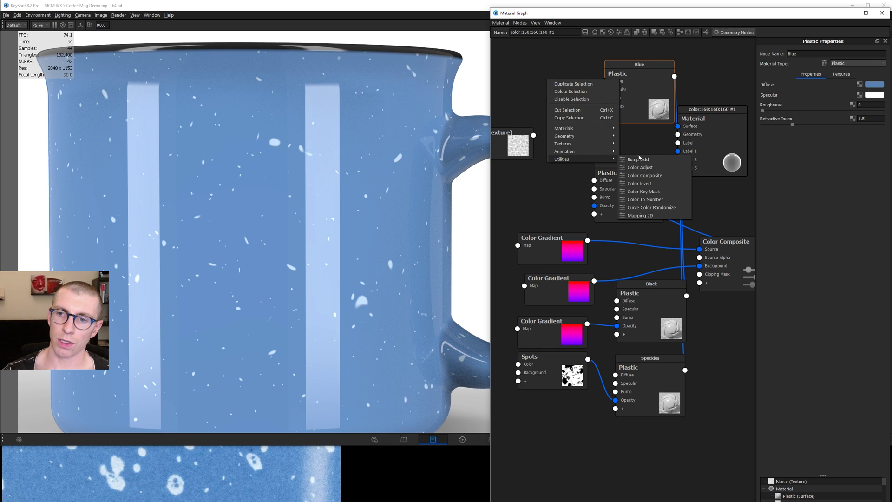
left_click(660, 176)
left_click_drag(553, 83, 604, 81)
double_click(554, 83)
left_click_drag(533, 135, 480, 95)
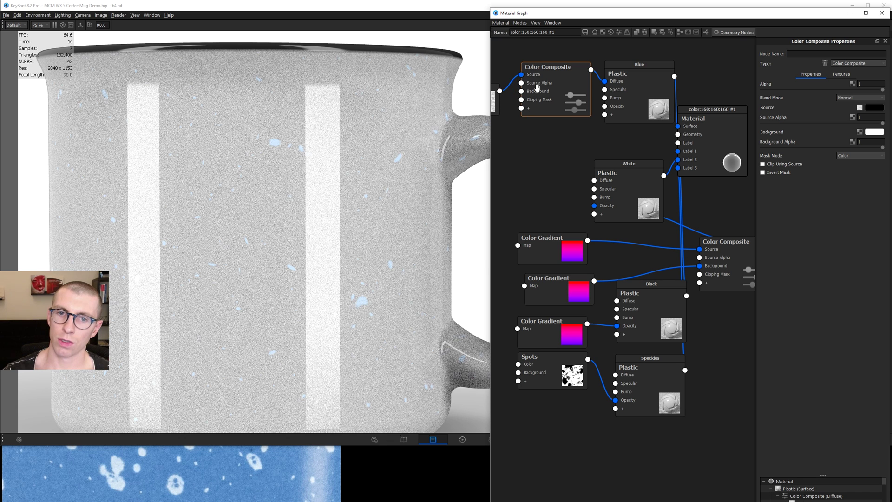
Disconnect the Color Composite from the Blue node's Diffuse, and review the node's blue in the colour picker.
left_click_drag(605, 81, 598, 59)
left_click(633, 84)
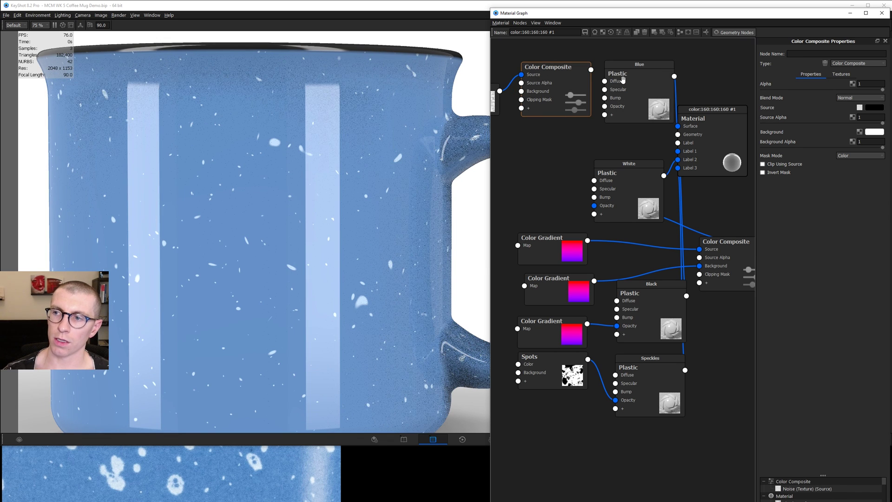
left_click(621, 79)
left_click(868, 84)
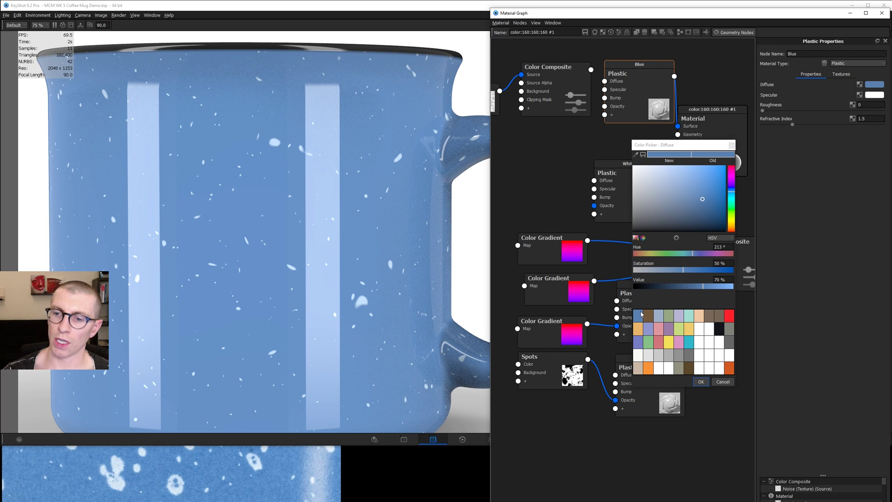
left_click(701, 381)
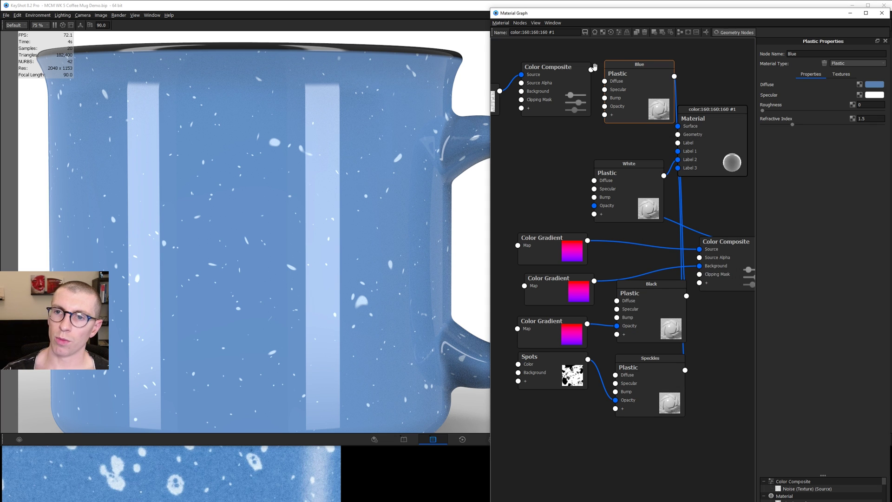
Set the Background of the Color Composite beside the Blue node to the saved blue swatch and reconnect it to Blue's Diffuse.
left_click(566, 83)
left_click(876, 132)
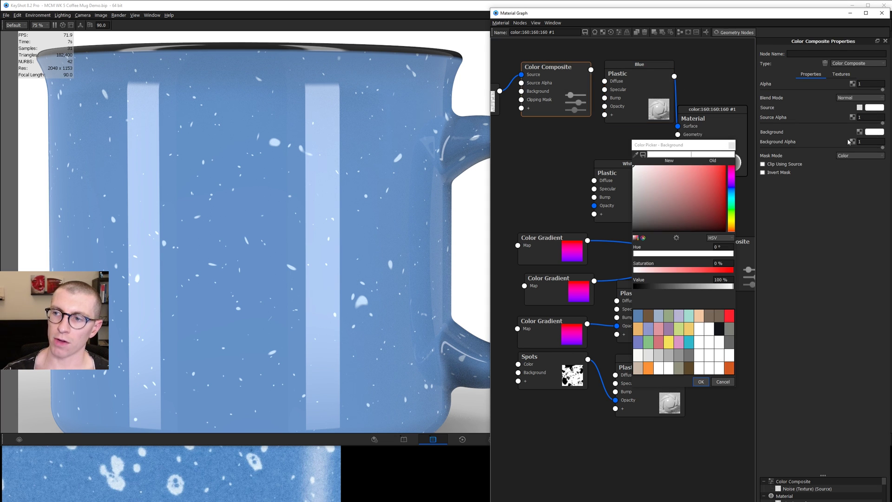
left_click(638, 342)
left_click(701, 381)
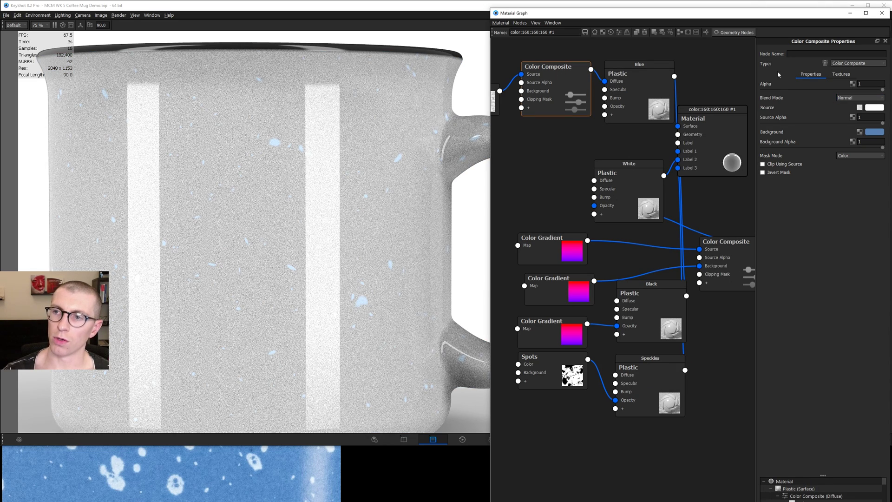
Try the Overlay and Screen blend modes on the Color Composite, and settle on Multiply.
left_click(841, 98)
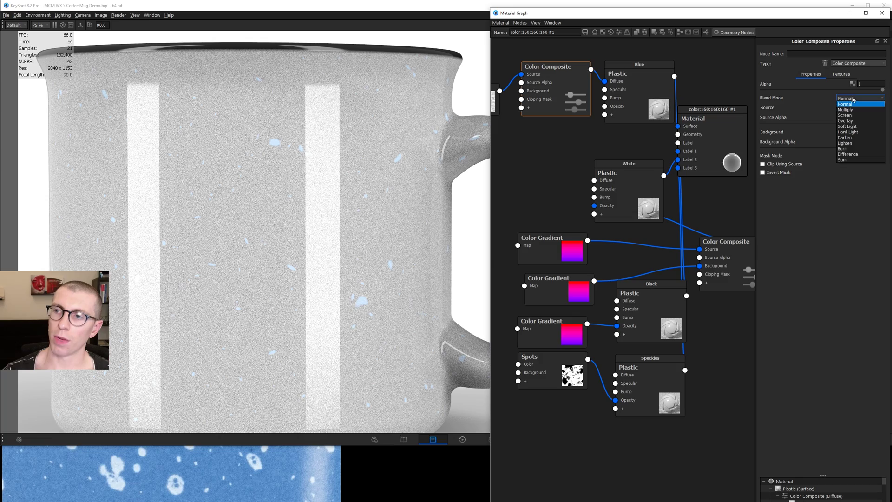
left_click(846, 121)
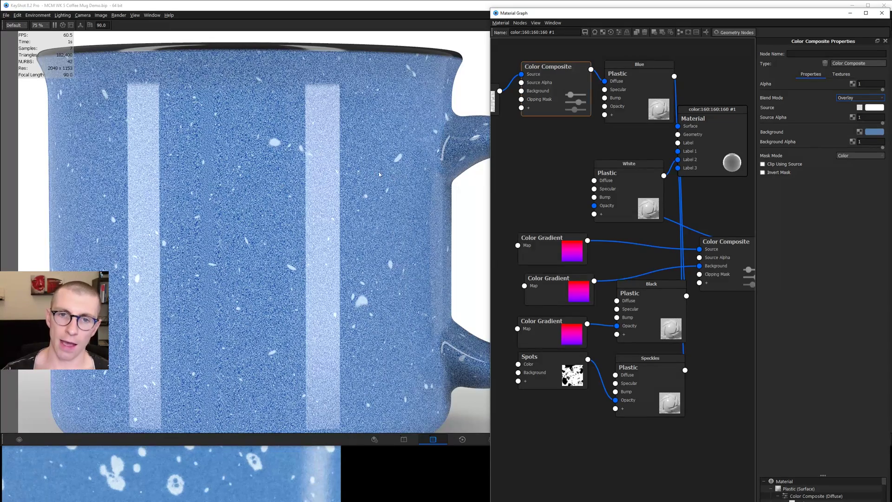
scroll(255, 199, "up", 3)
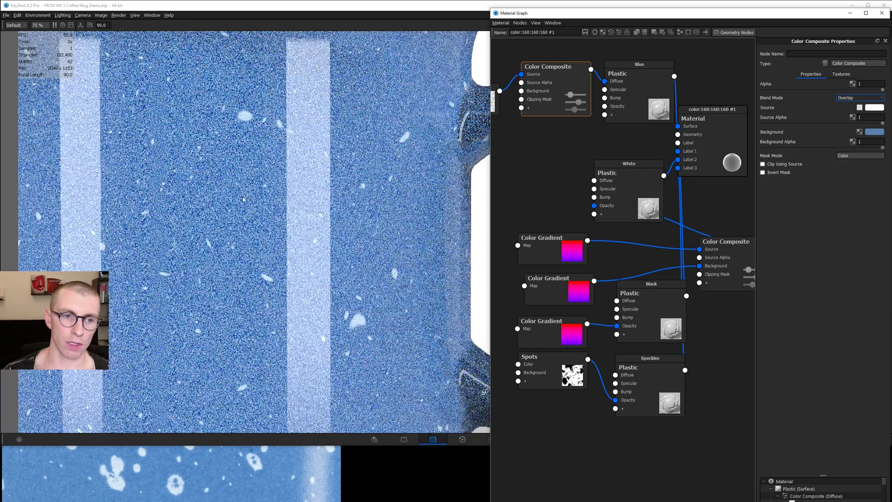
left_click(854, 97)
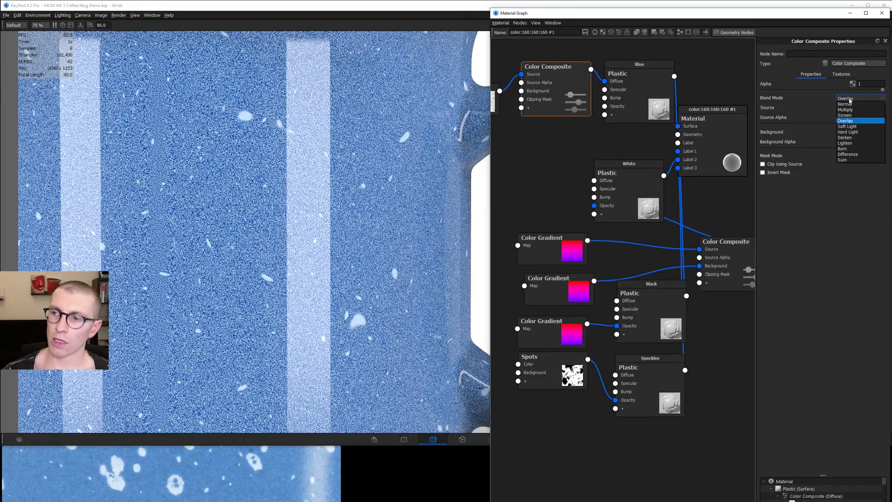
left_click(848, 117)
left_click(850, 98)
left_click(850, 110)
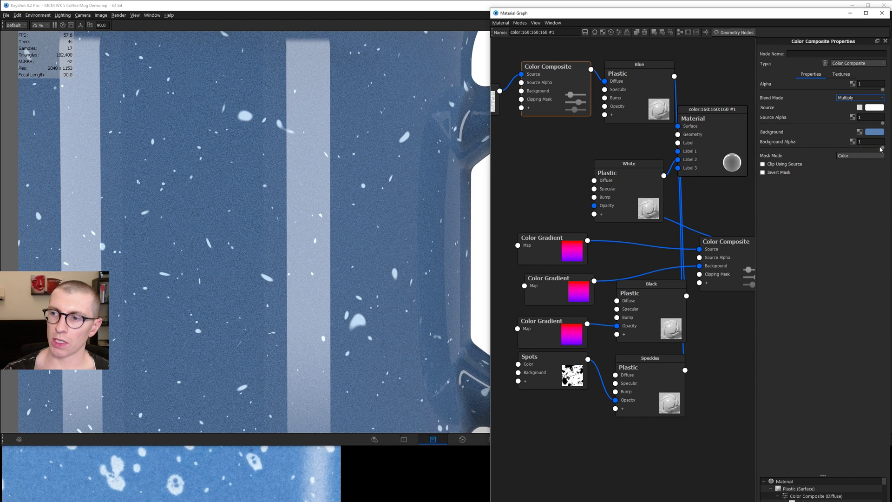
Lower the Color Composite's Source Alpha to about 0.7, comparing the mug's blue with the reference photo.
mouse_move(882, 148)
left_mouse_down()
mouse_move(868, 147)
mouse_move(884, 148)
left_mouse_up()
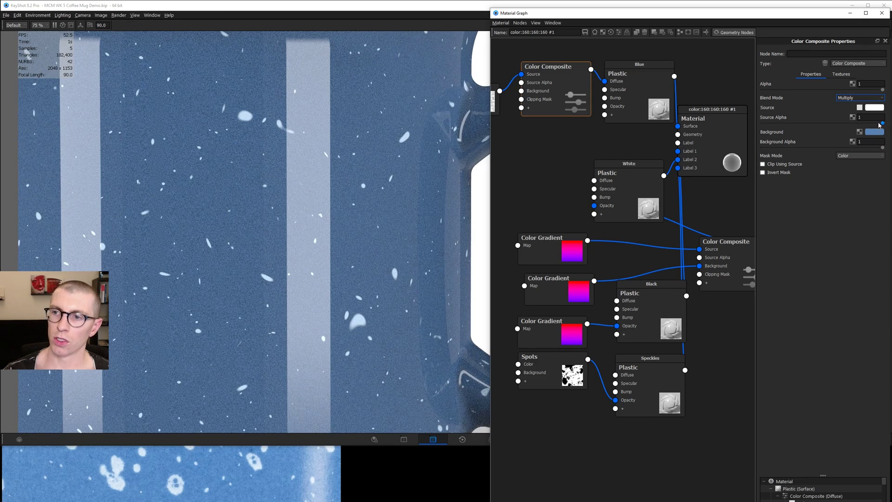
left_click_drag(882, 123, 857, 126)
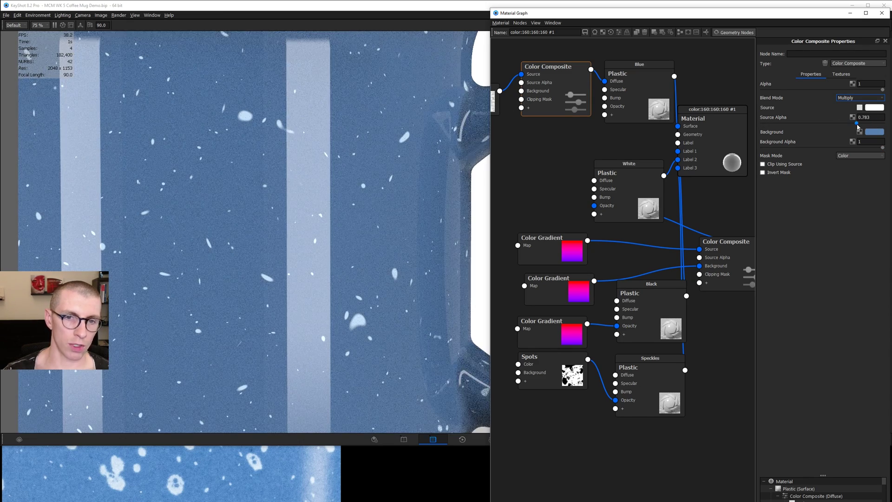
left_click_drag(857, 126, 856, 126)
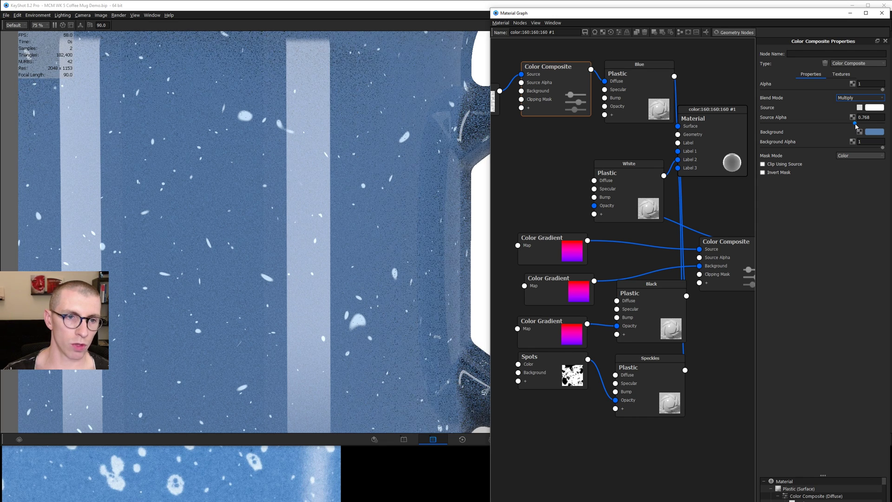
left_click(247, 471)
left_click(223, 204)
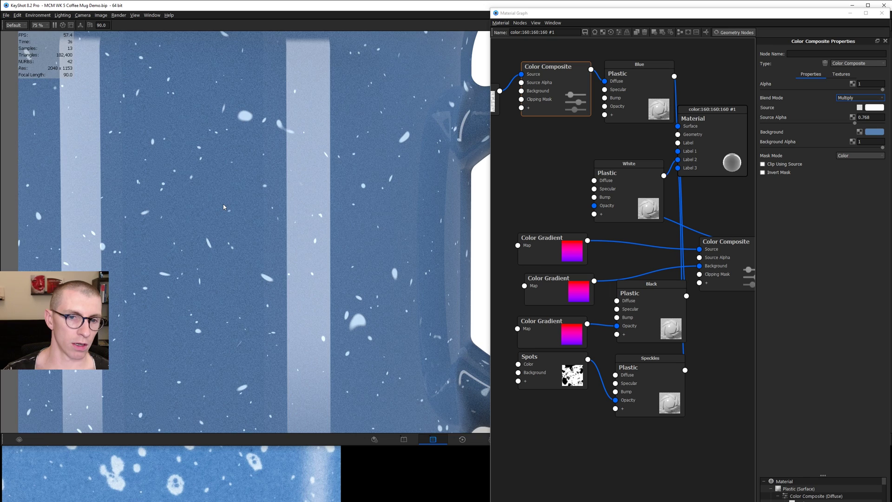
scroll(223, 204, "down", 5)
left_click(260, 459)
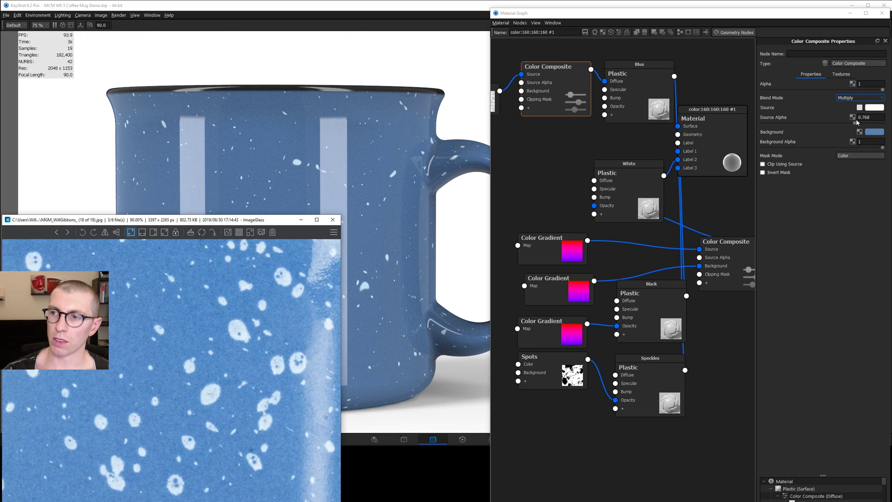
left_click_drag(855, 124, 849, 125)
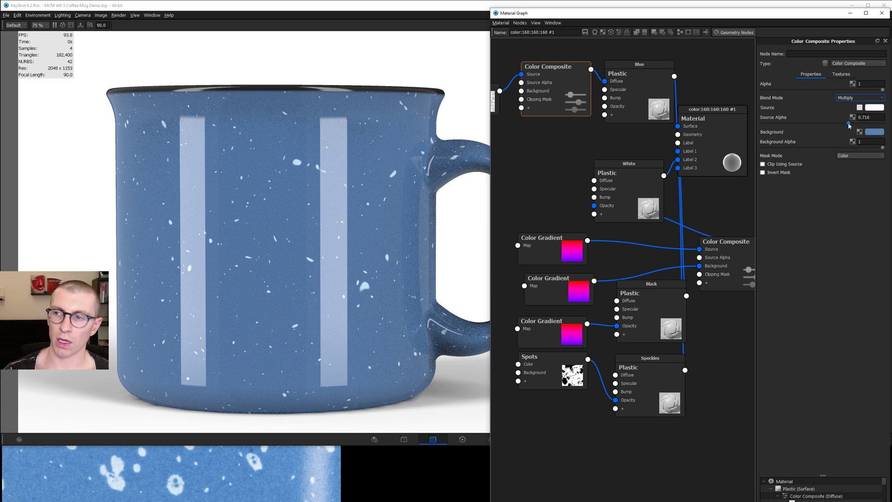
Shift the Color Composite's Background to a more vivid blue, about hue 212°, saturation 56% and value 78%.
left_click(875, 132)
left_click_drag(702, 200, 708, 193)
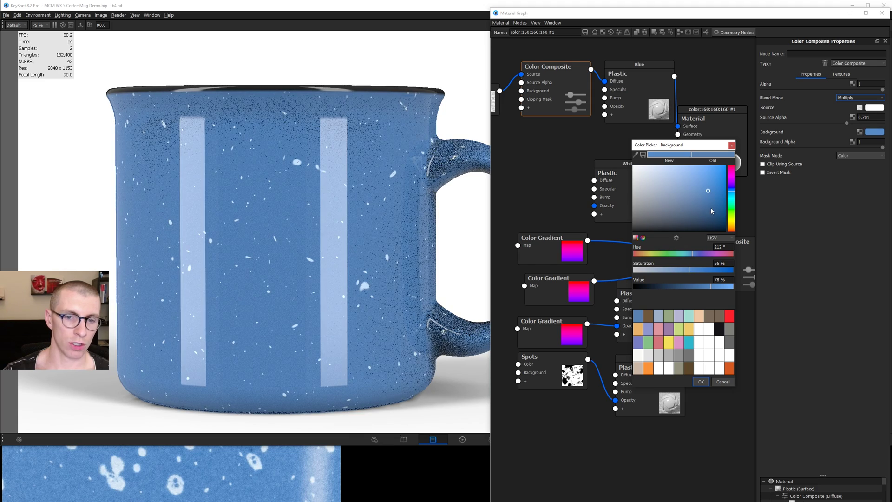
left_click(700, 382)
scroll(267, 205, "up", 1)
scroll(267, 205, "down", 1)
left_click_drag(266, 208, 295, 215)
Set the Scale of the Noise (Texture) node to 0.75 mm.
left_click(494, 97)
left_click(862, 104)
mouse_move(861, 104)
left_mouse_down()
mouse_move(874, 103)
mouse_move(865, 103)
left_mouse_up()
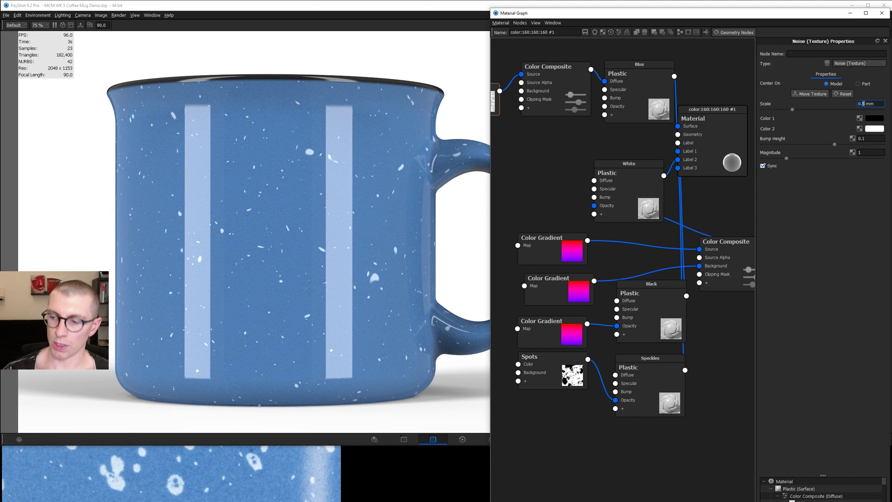
type("7")
key("Return")
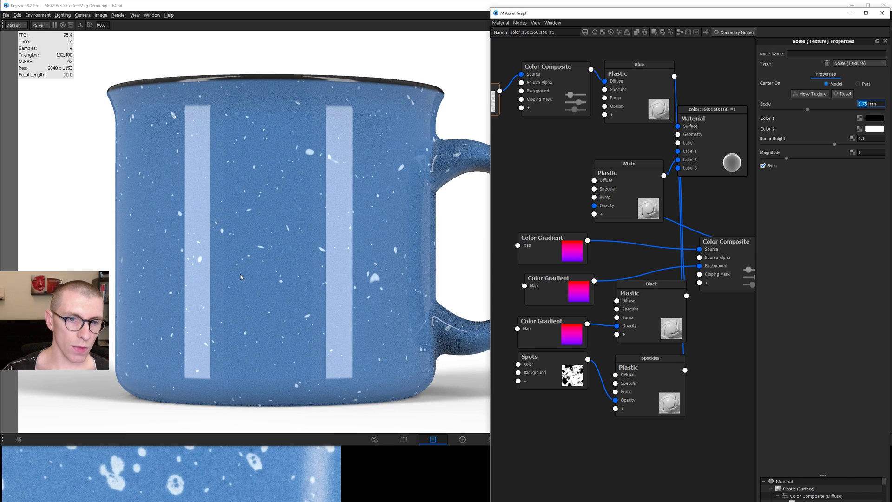
Compare the mug's grain, highlights and speckles up close with the reference photo.
scroll(240, 277, "down", 2)
left_click(246, 461)
left_click_drag(291, 306, 236, 320)
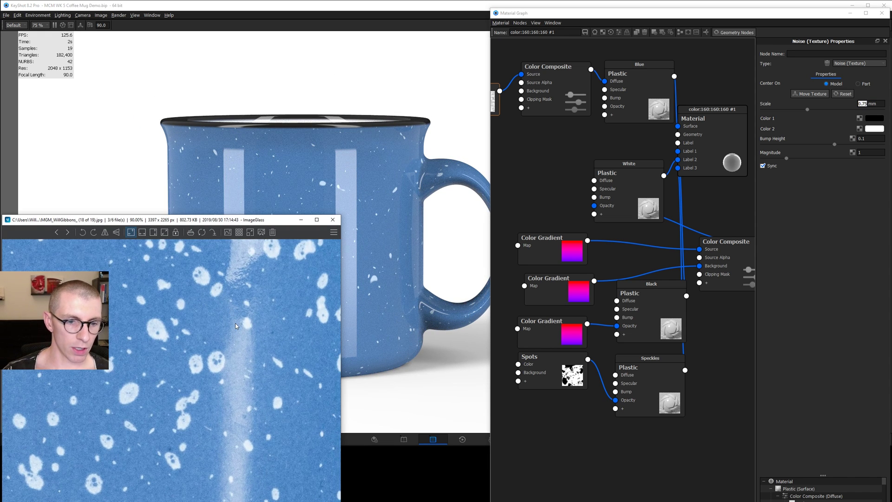
left_click_drag(239, 282, 239, 369)
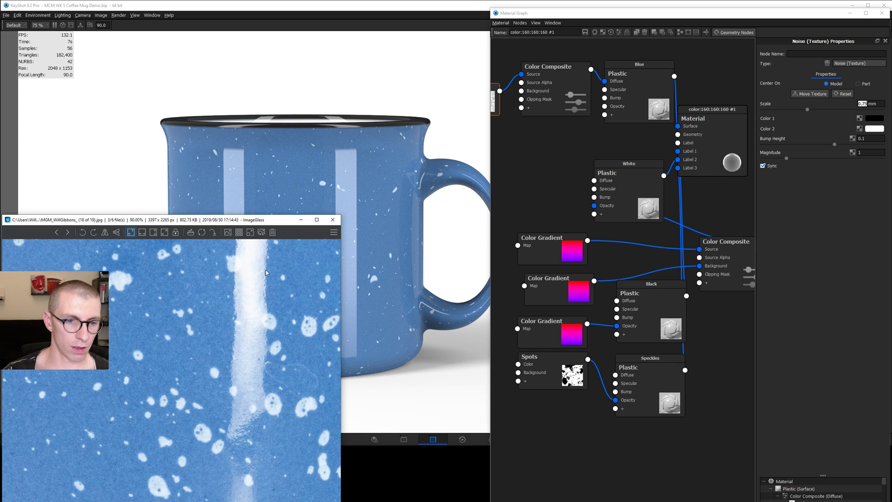
left_click(360, 175)
scroll(361, 176, "up", 3)
scroll(361, 179, "up", 2)
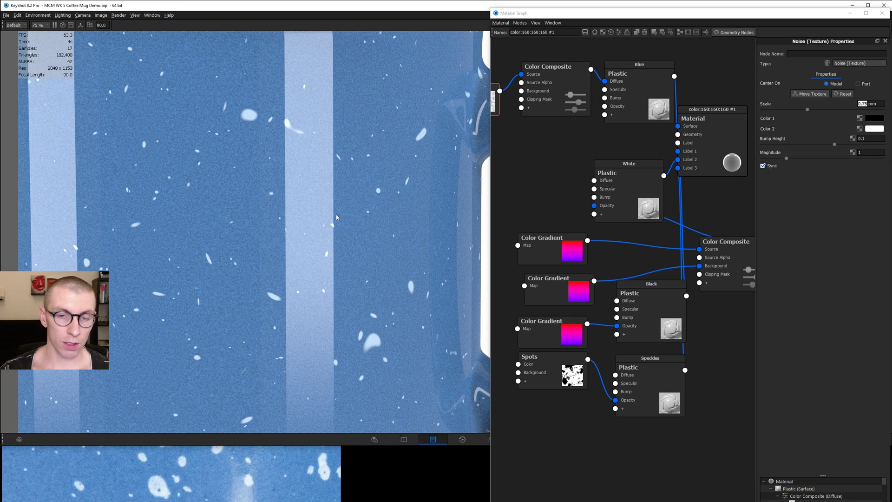
key("alt+Tab")
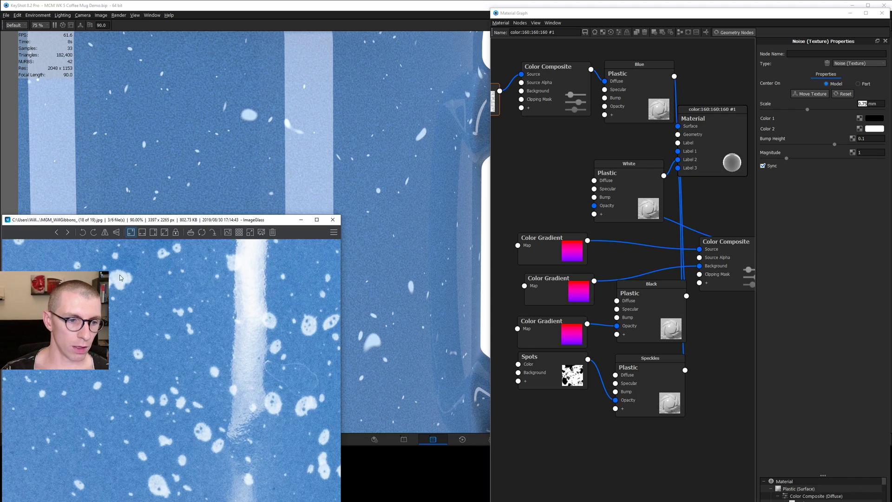
key("alt+Tab")
scroll(247, 129, "up", 3)
middle_click_drag(248, 129, 255, 174)
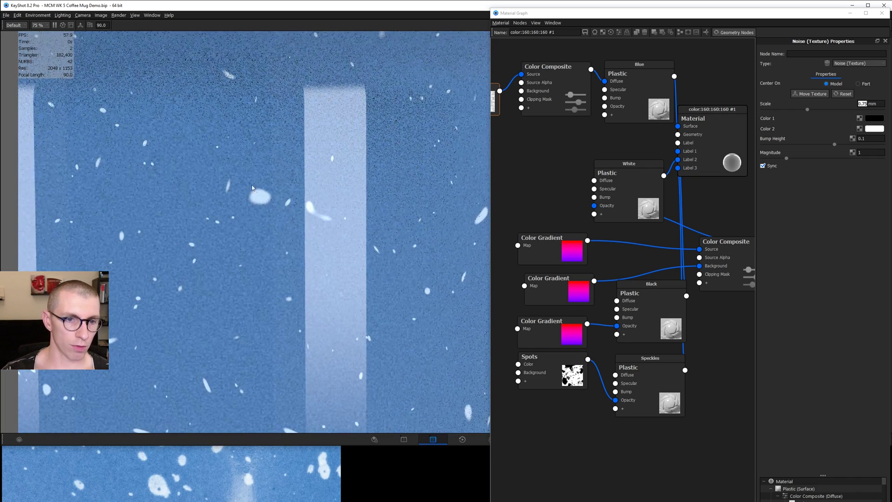
scroll(268, 207, "down", 3)
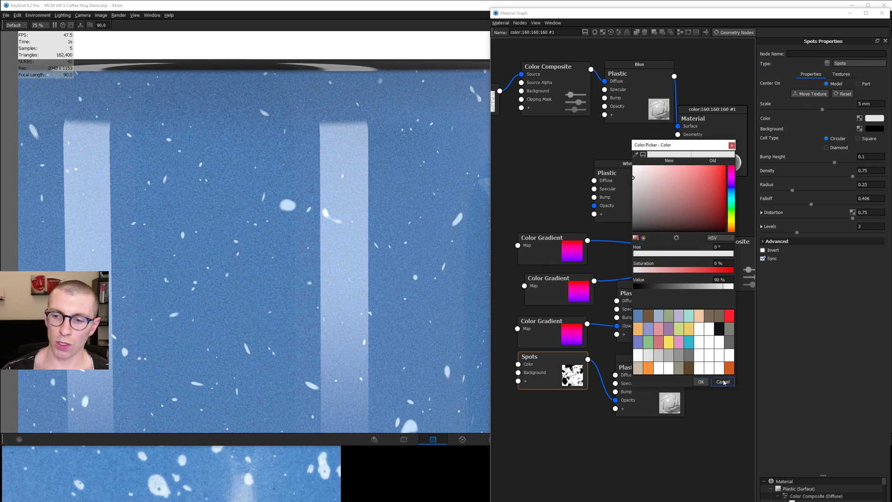
Cancel the Spots colour picker, and rearrange the gradient, Color Composite, noise and Spots nodes to make room for a connection.
left_click(724, 381)
left_click_drag(556, 323, 556, 314)
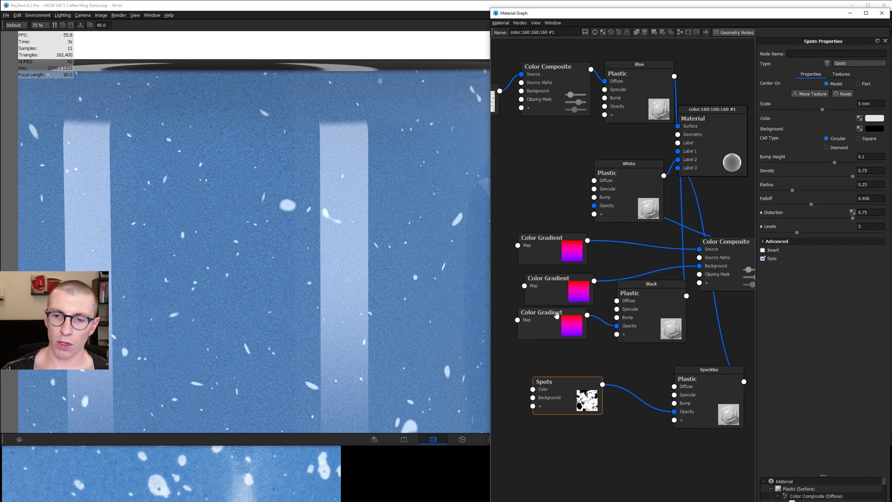
mouse_move(550, 260)
left_mouse_down()
mouse_move(551, 246)
mouse_move(550, 256)
left_mouse_up()
left_click_drag(540, 115, 555, 115)
left_click_drag(500, 95, 520, 147)
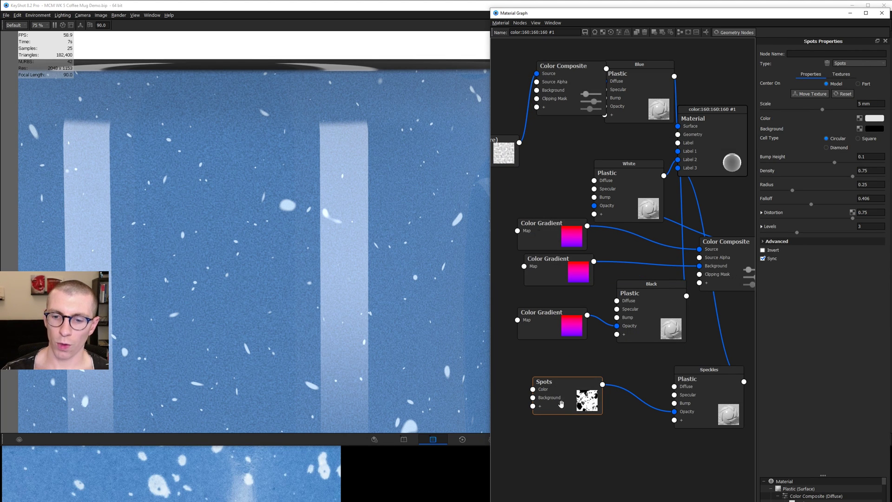
left_click_drag(562, 401, 564, 396)
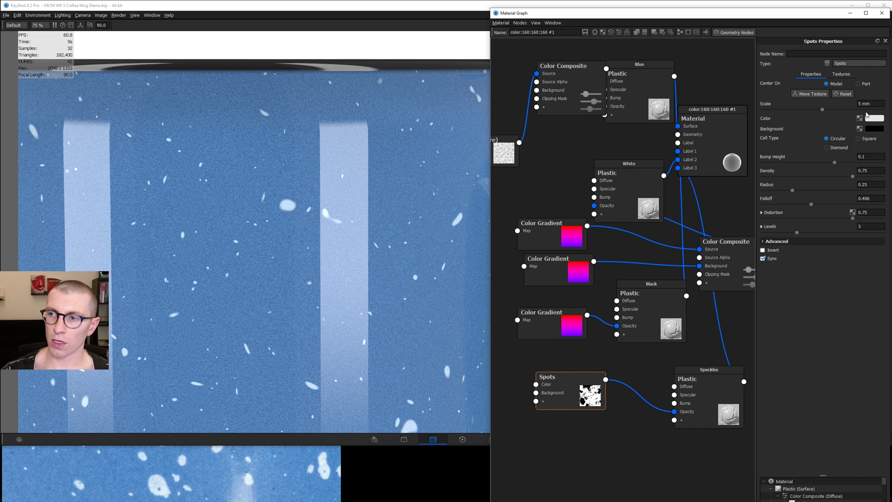
Connect the noise texture to the Color input of the Spots node and check the speckles against the reference photo.
left_click_drag(519, 142, 536, 384)
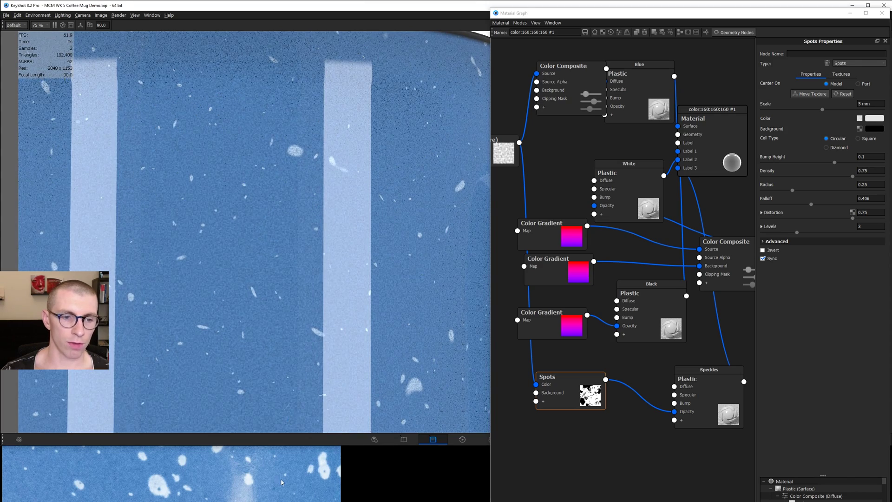
left_click(282, 483)
left_click(406, 316)
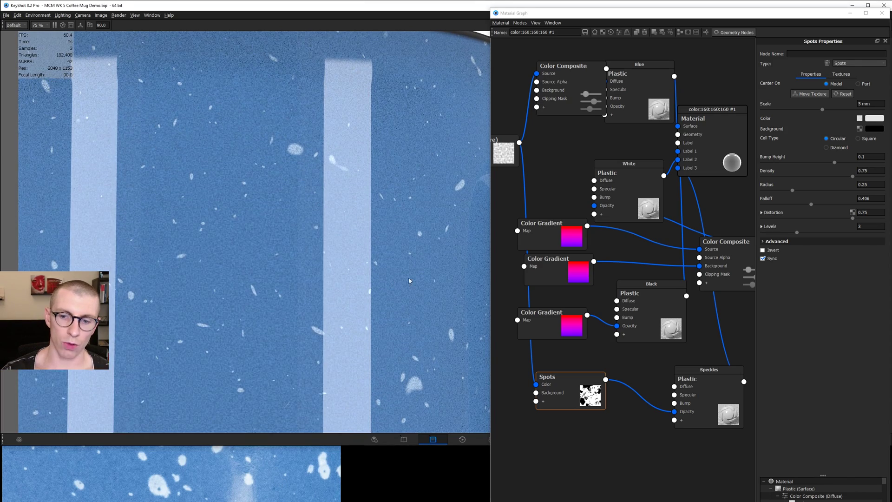
Move the three Color Gradient nodes and the White node clear of the noise-to-Spots connection.
left_click(589, 312)
left_click_drag(589, 312, 640, 299)
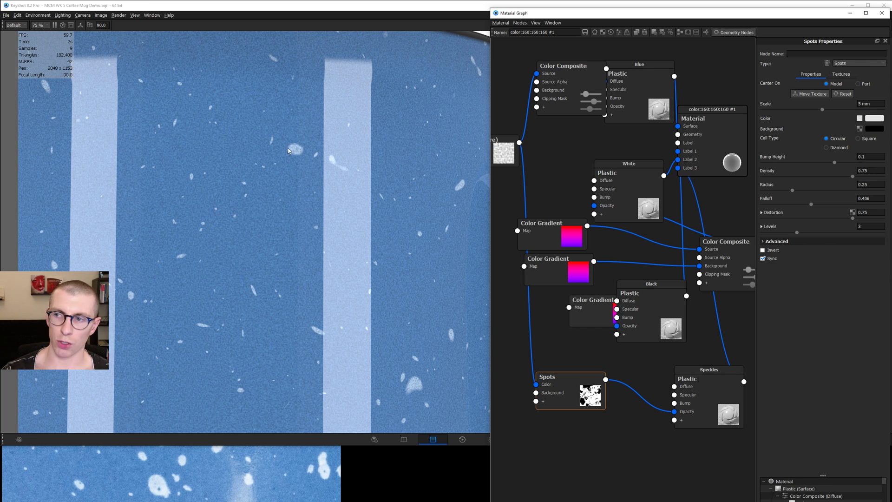
left_click_drag(613, 200, 628, 188)
left_click_drag(540, 246, 611, 229)
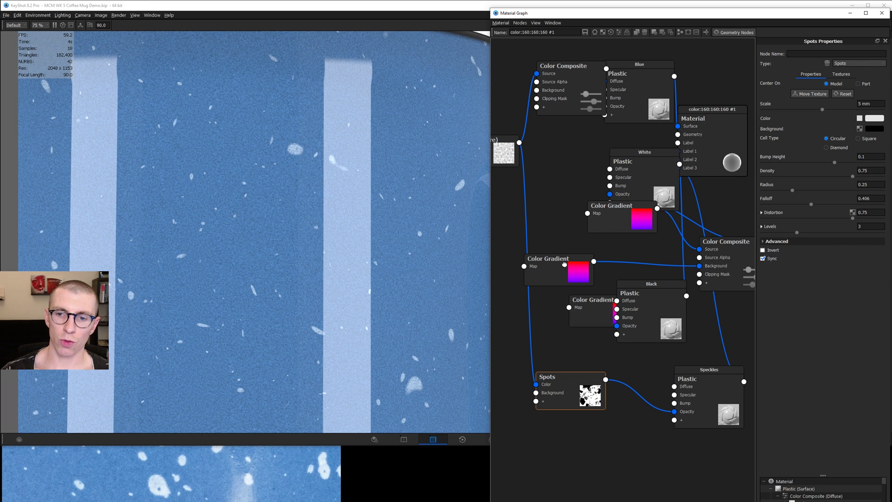
left_click_drag(559, 262, 641, 253)
Insert a Color To Number utility on the connection between the noise texture and the Spots Color input.
right_click(524, 212)
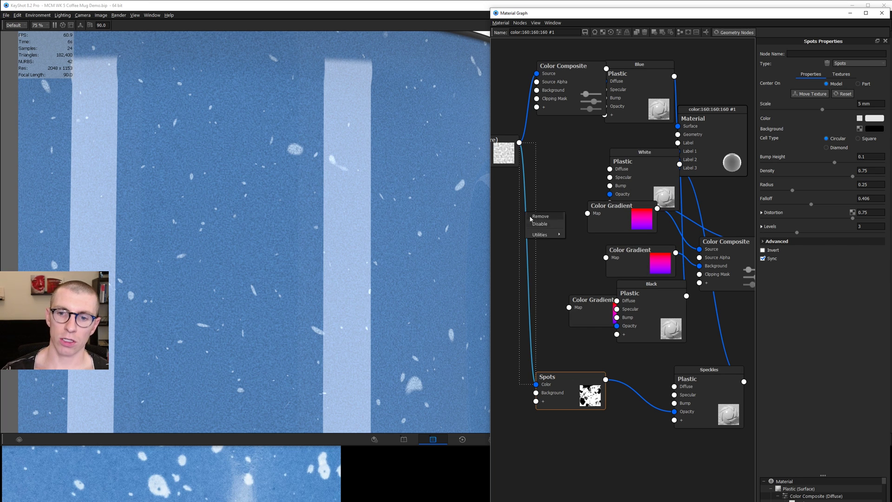
mouse_move(547, 235)
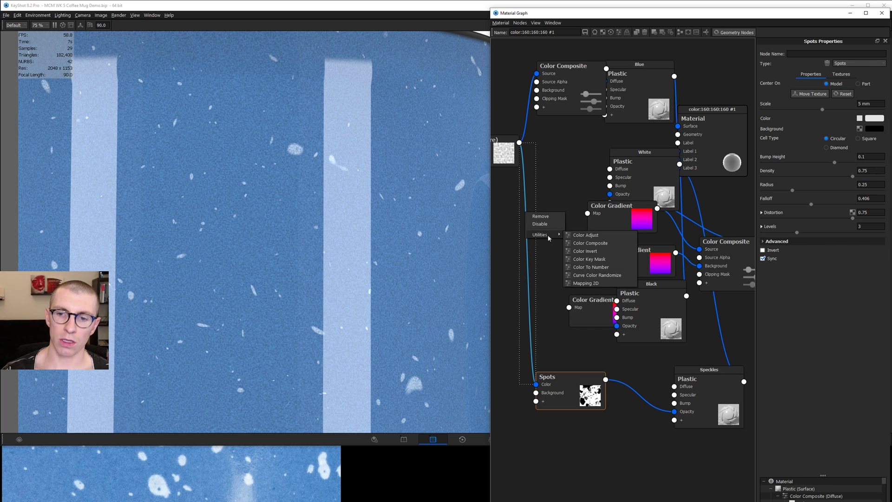
left_click(591, 267)
left_click_drag(558, 224, 549, 229)
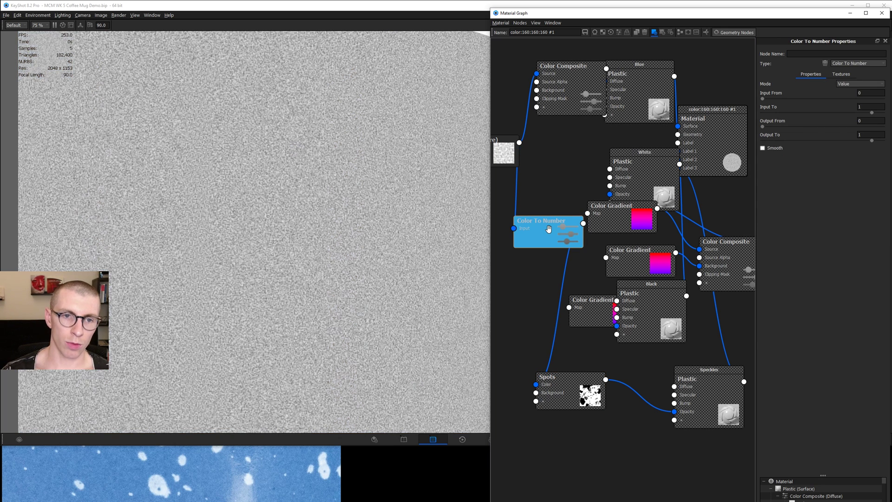
Set the Color To Number node's Output To value to 2 and turn off its preview on the mug.
left_click(870, 135)
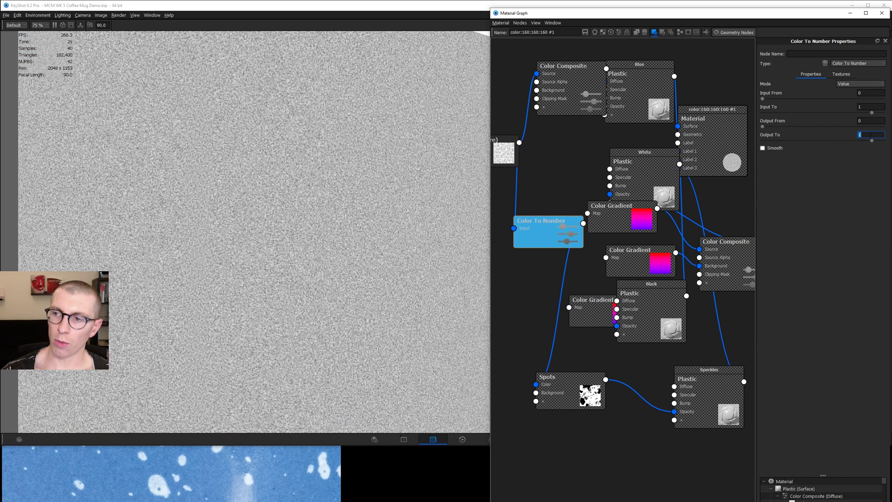
key("Return")
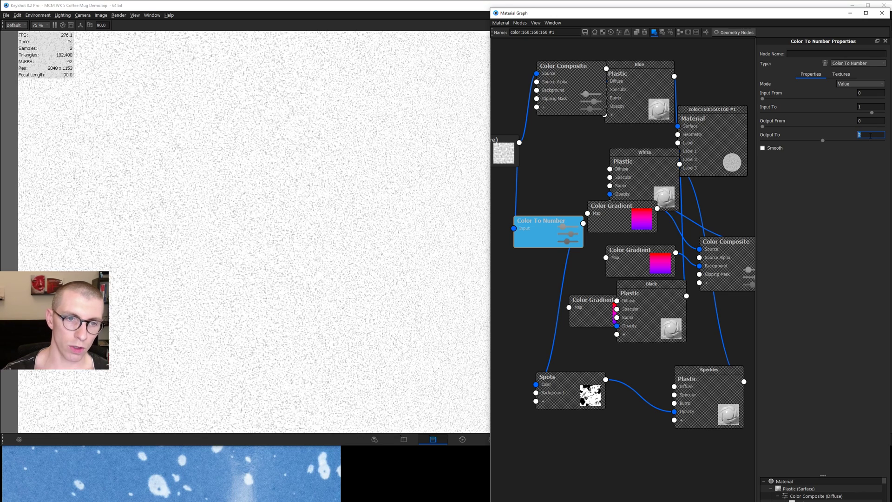
key("c")
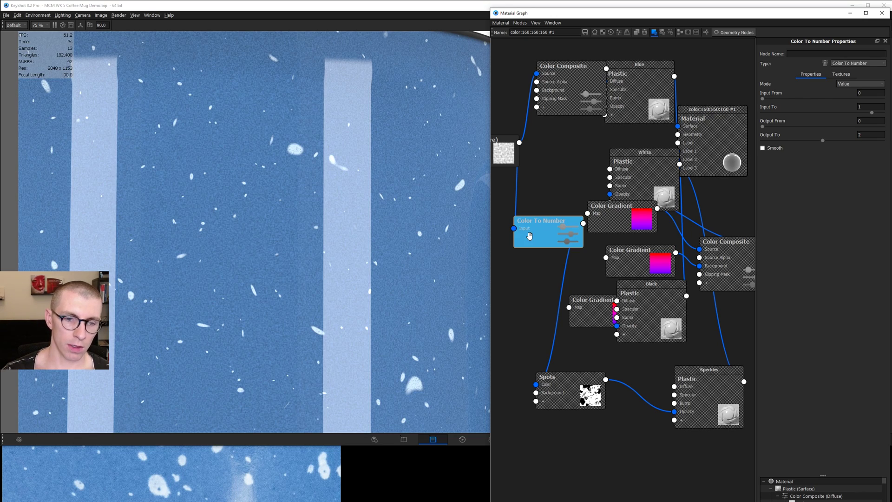
Set the Color To Number node's Output To to 1.5 and Output From to 0.371 while previewing it on the mug.
double_click(877, 135)
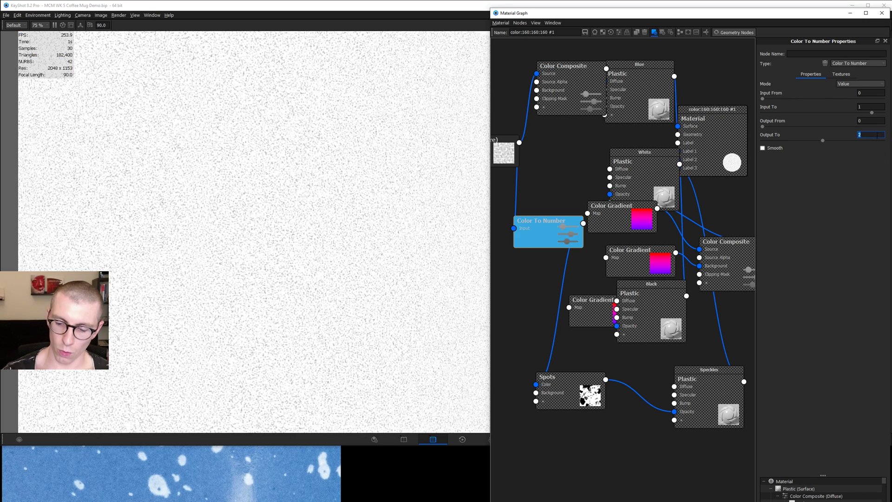
key("Return")
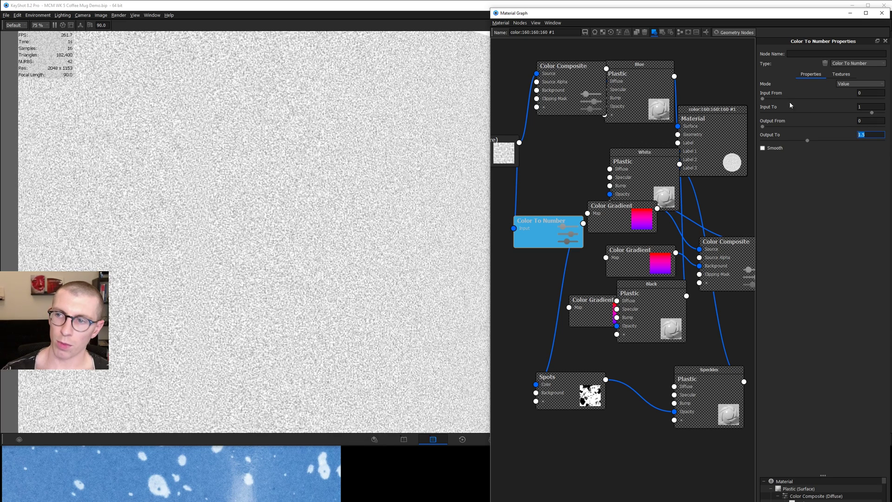
left_click(763, 126)
left_click_drag(784, 128, 809, 128)
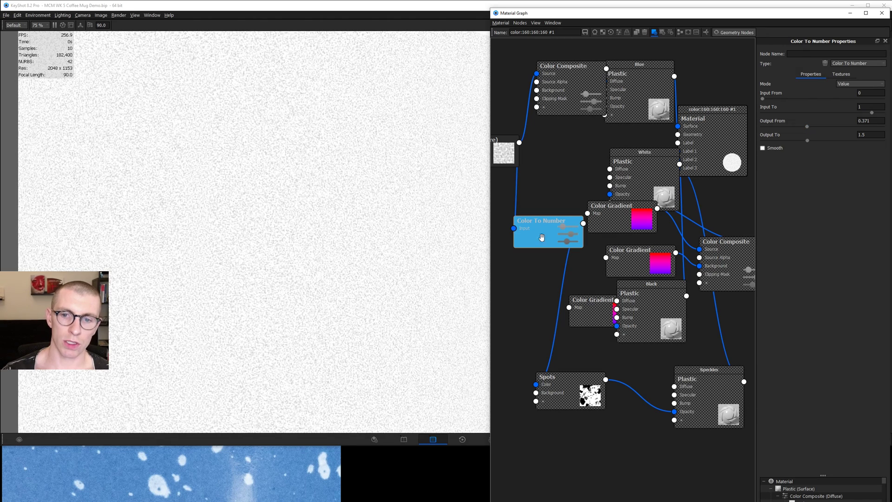
key("c")
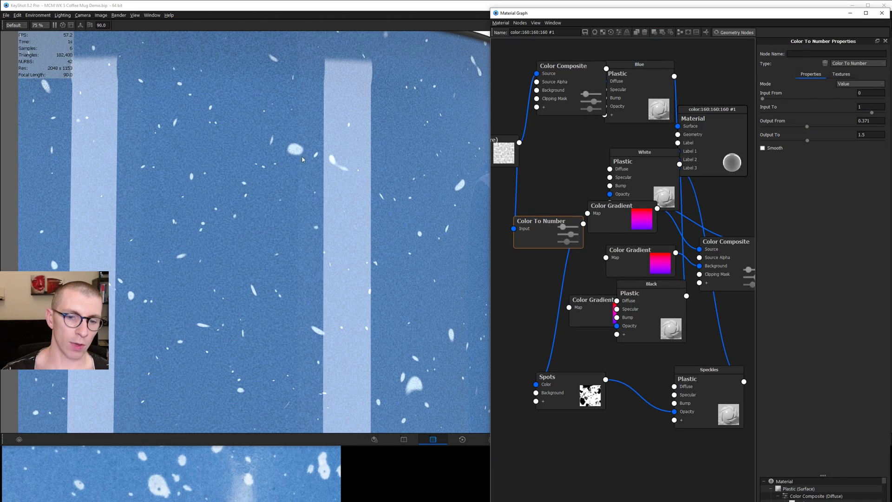
Compare the speckles and highlights across the whole mug with the reference photo.
left_click(235, 481)
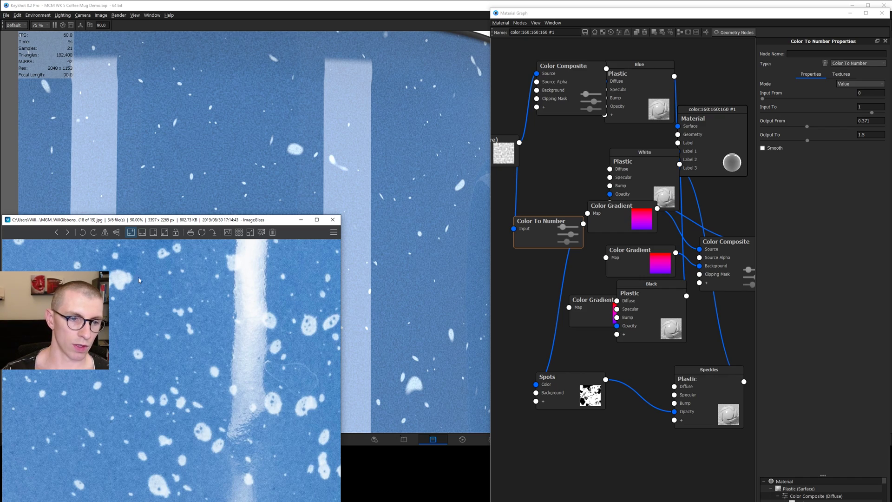
left_click(294, 153)
scroll(319, 215, "down", 5)
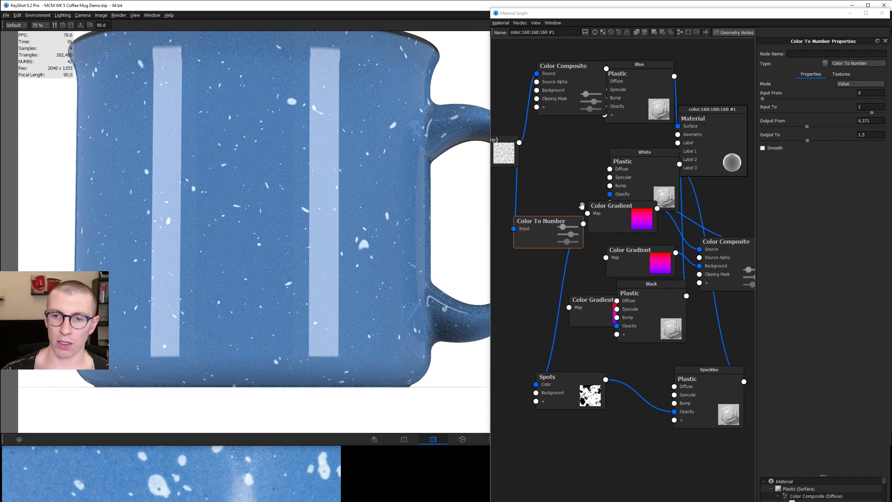
left_click(247, 454)
left_click_drag(256, 279, 238, 280)
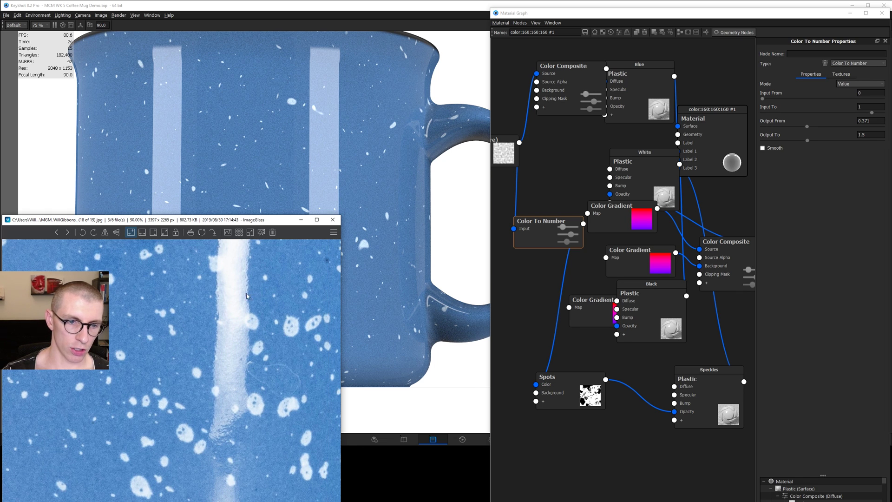
left_click(309, 130)
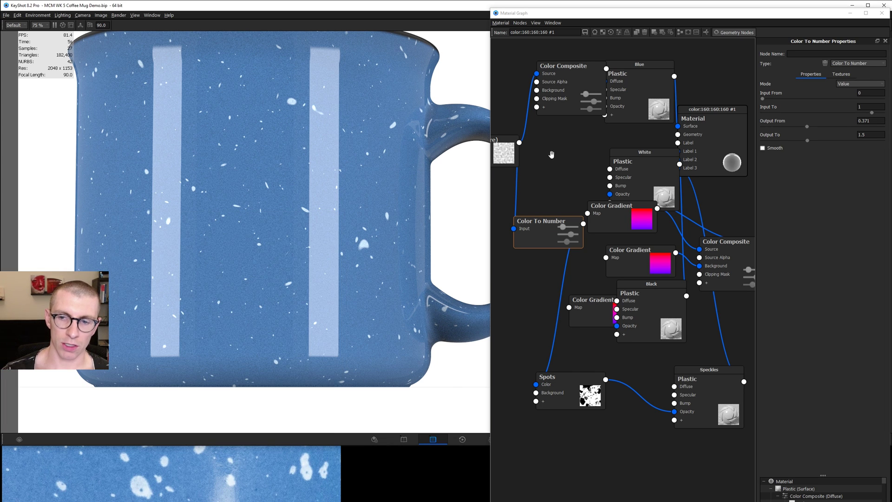
Add a Noise (Fractal) texture above the Color To Number node and preview it on the mug.
right_click(545, 140)
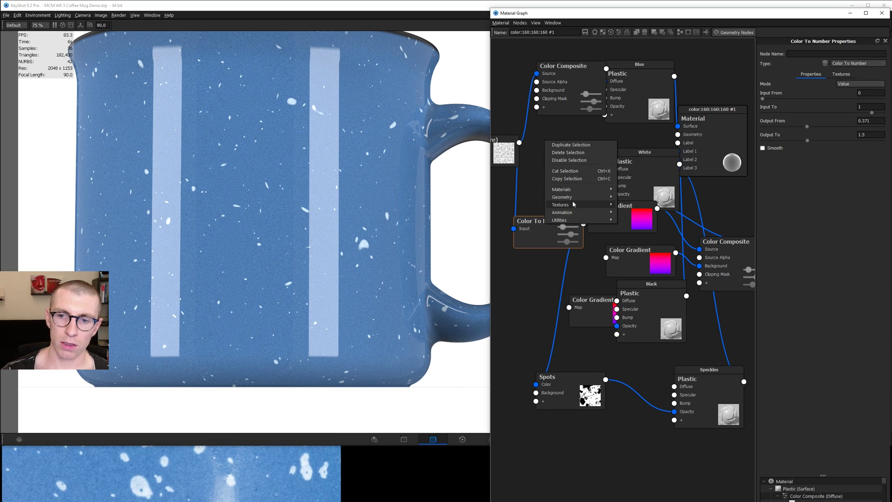
mouse_move(572, 204)
left_click(643, 331)
left_click_drag(571, 151, 531, 186)
key("c")
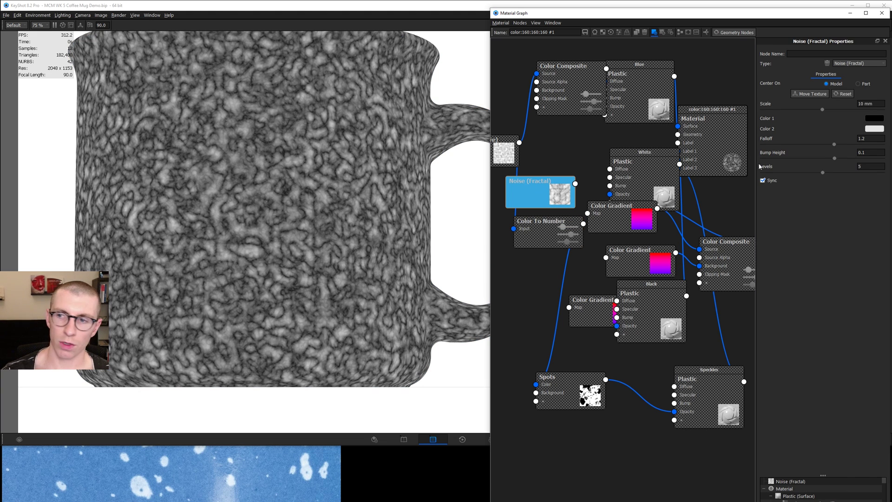
Set the Noise (Fractal) scale to 1 mm and turn off its preview.
left_click_drag(871, 103, 832, 103)
type("1")
key("Return")
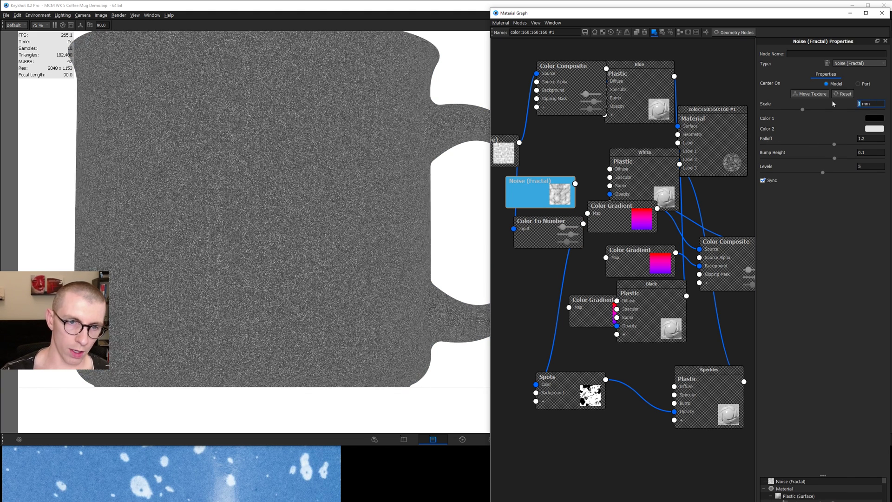
key("c")
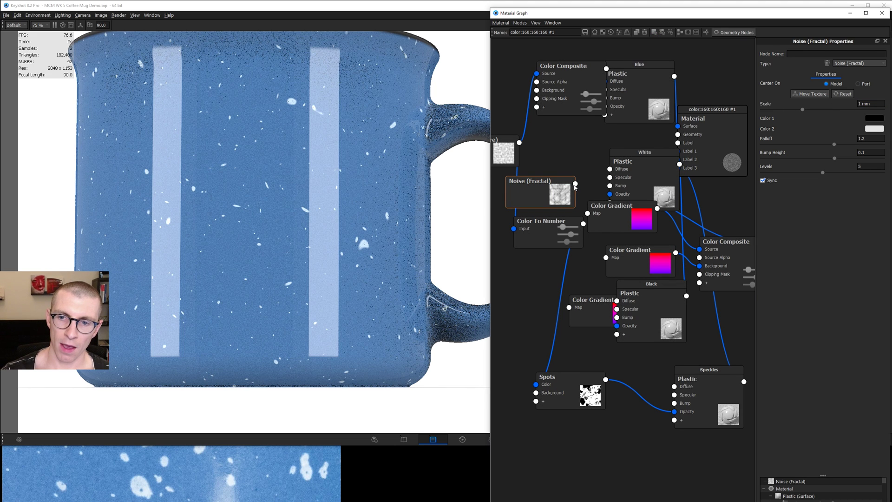
Connect Noise (Fractal) to the Bump input of the Blue plastic, making room between nodes, and compare the highlight with the reference photo.
left_click_drag(568, 100, 547, 88)
mouse_move(629, 101)
left_mouse_down()
mouse_move(638, 103)
mouse_move(632, 113)
left_mouse_up()
left_click_drag(576, 184, 607, 110)
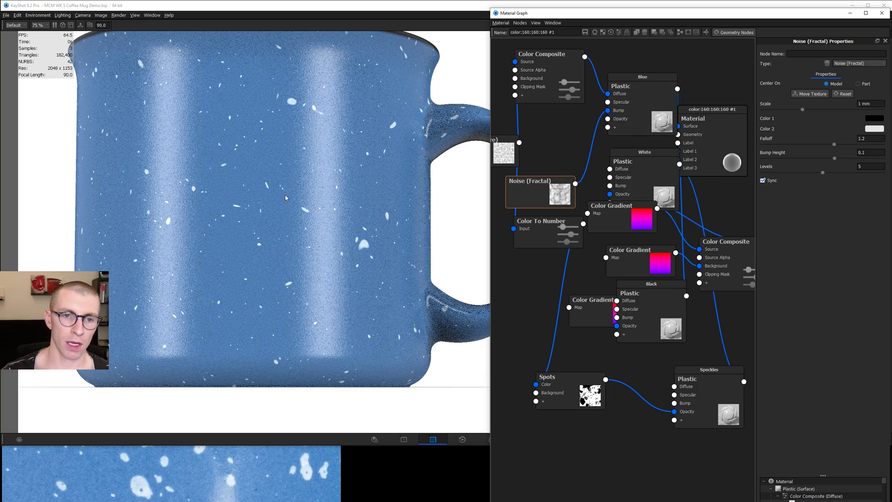
scroll(352, 176, "up", 5)
key("alt+Tab")
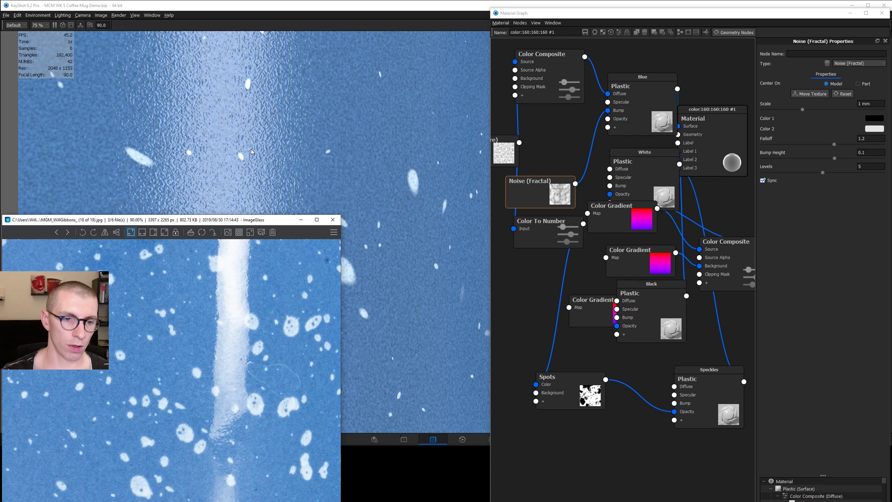
left_click(243, 112)
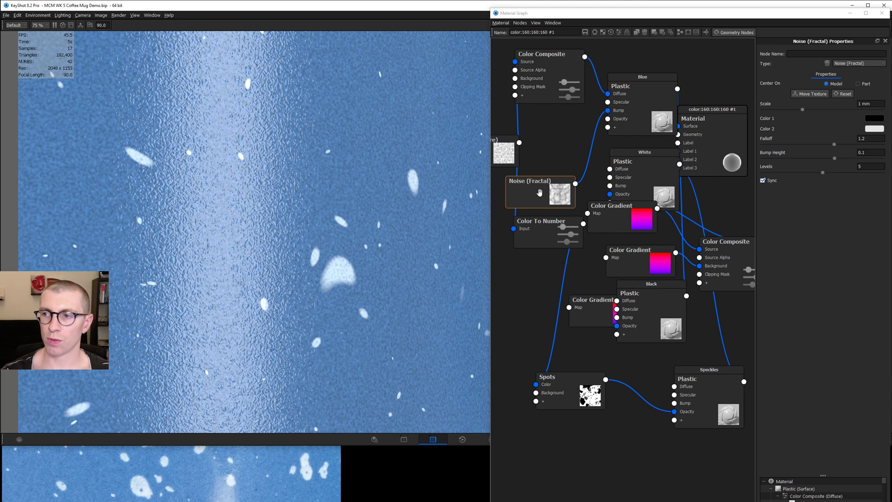
Reduce the Bump Height of the Blue plastic's fractal noise to 0.02, then refine it to 0.01.
left_click(647, 84)
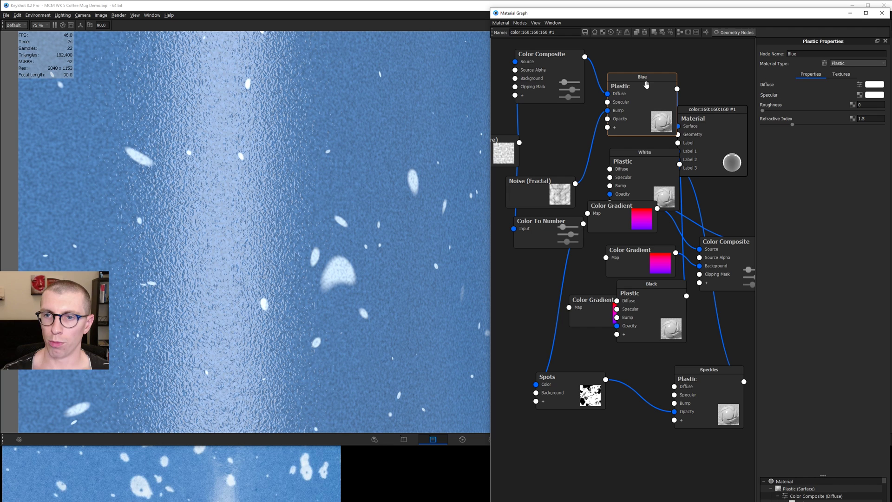
left_click(840, 76)
left_click(836, 98)
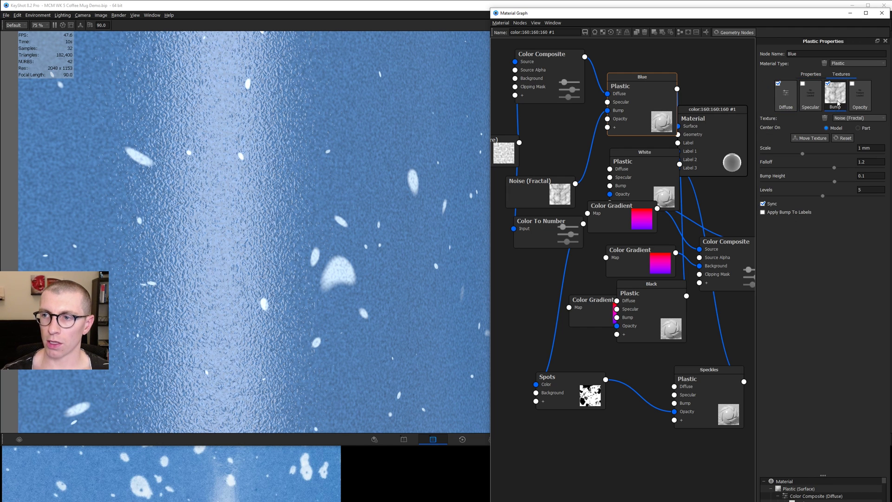
left_click(877, 175)
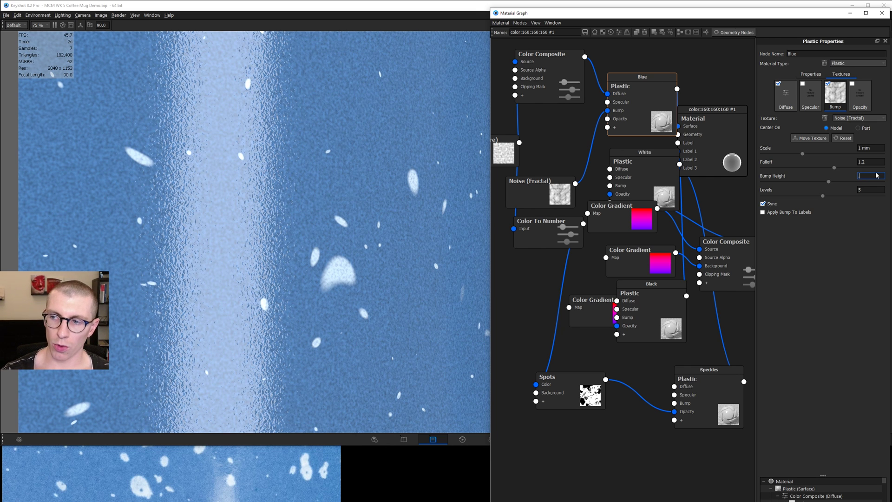
type(".02")
key("Return")
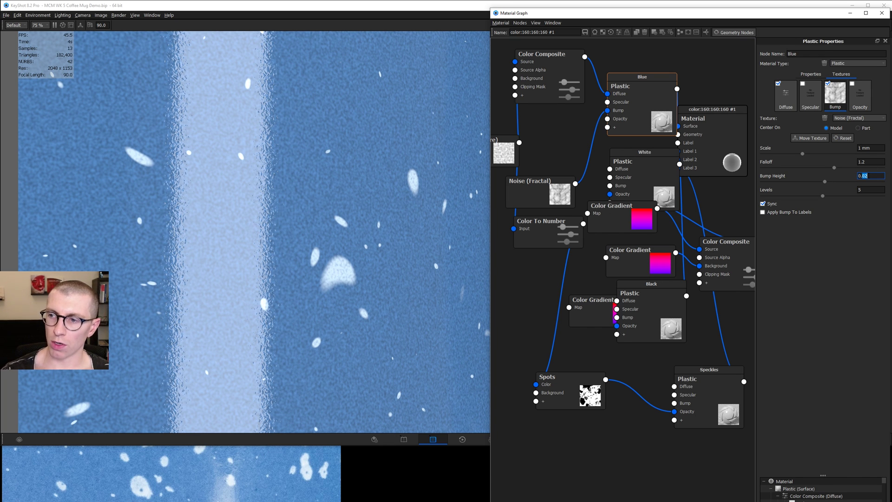
key("Return")
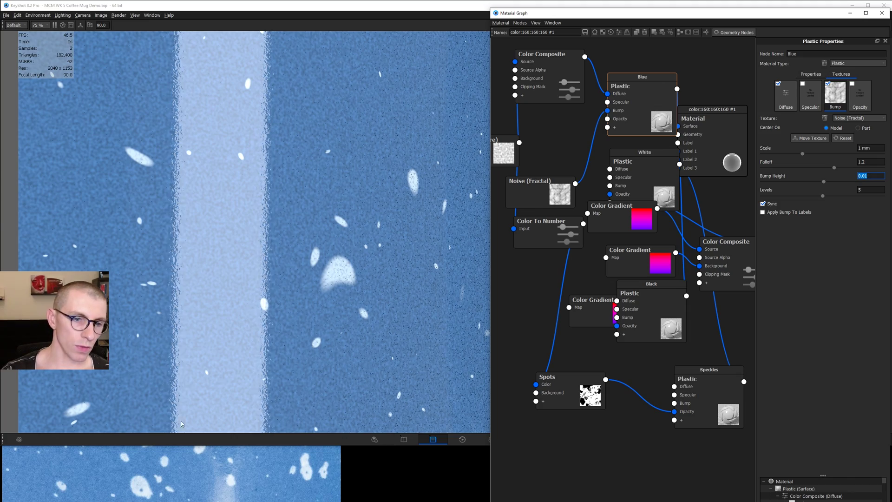
Examine the bumped surface on the full mug and compare it with the reference photo.
scroll(310, 251, "down", 8)
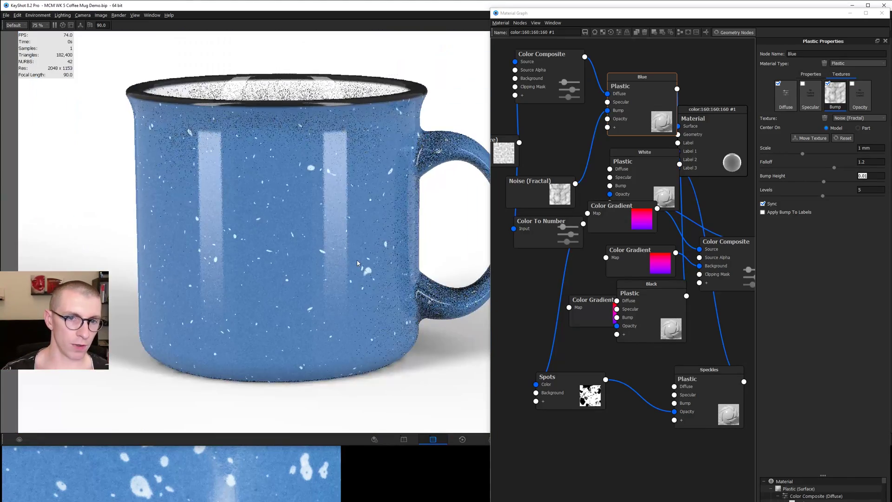
scroll(357, 260, "down", 2)
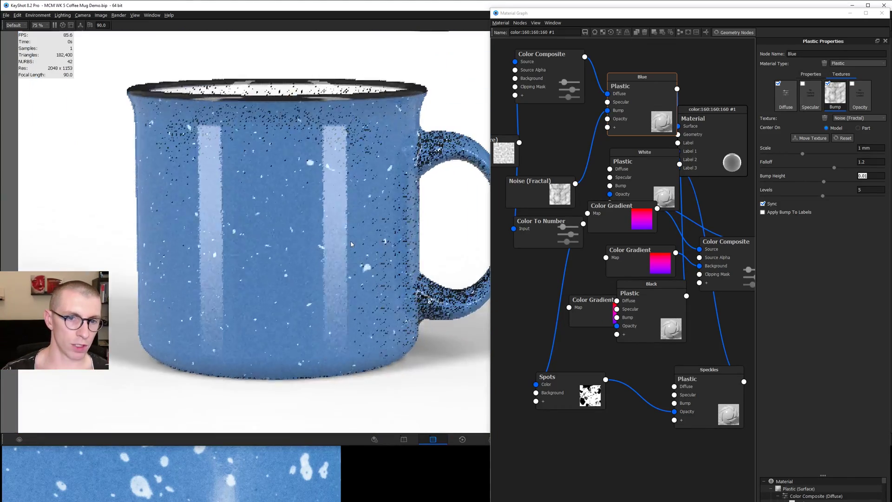
left_click(228, 454)
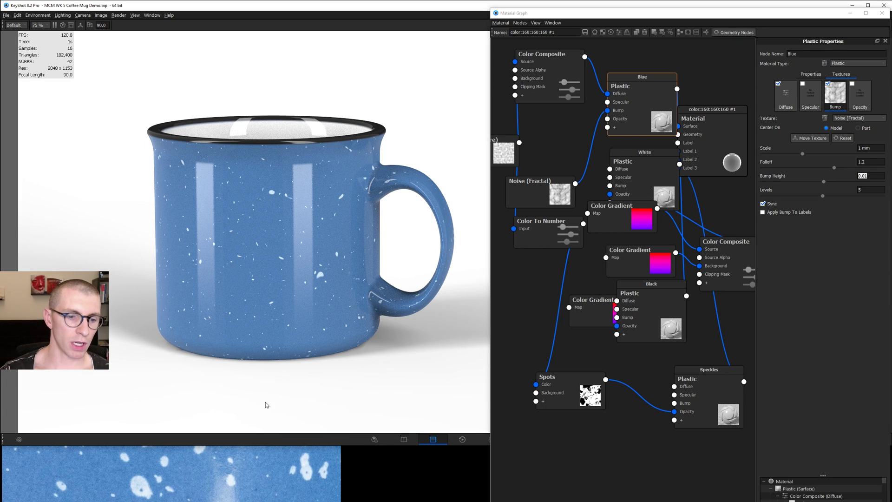
left_click(238, 477)
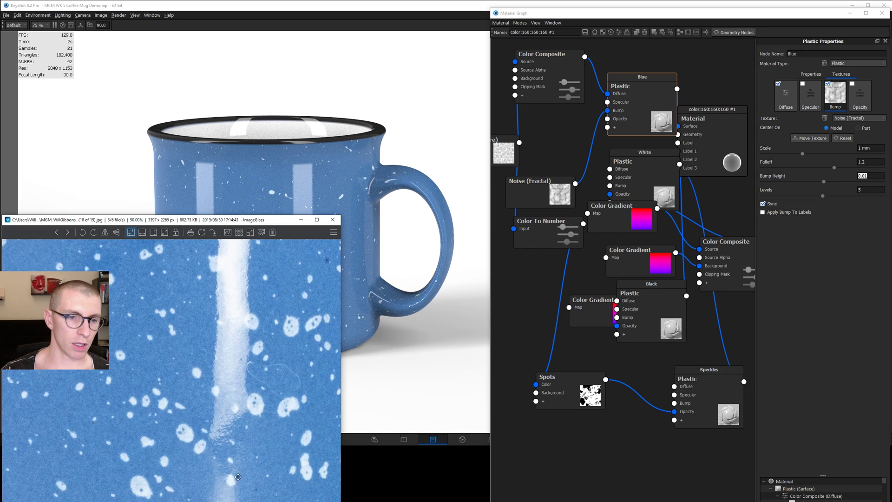
left_click(362, 270)
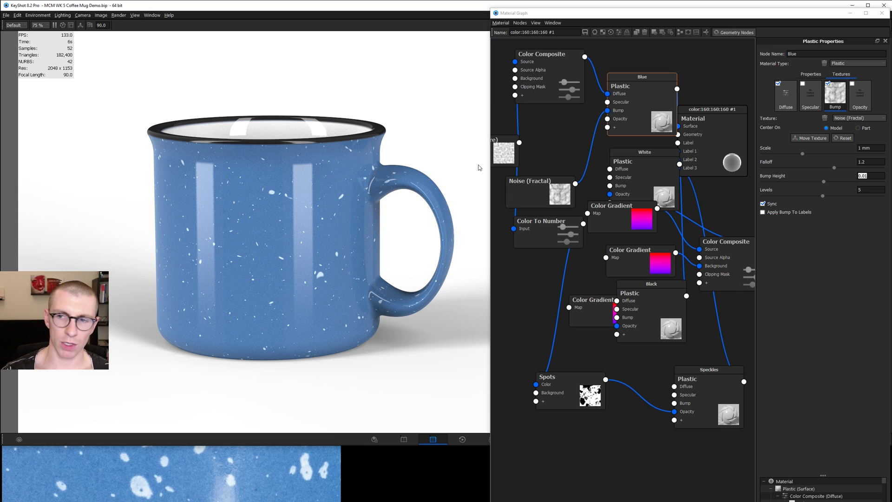
Move the Blue node up beside its Color Composite and set its Refractive Index to 1.7.
left_click_drag(639, 100, 637, 83)
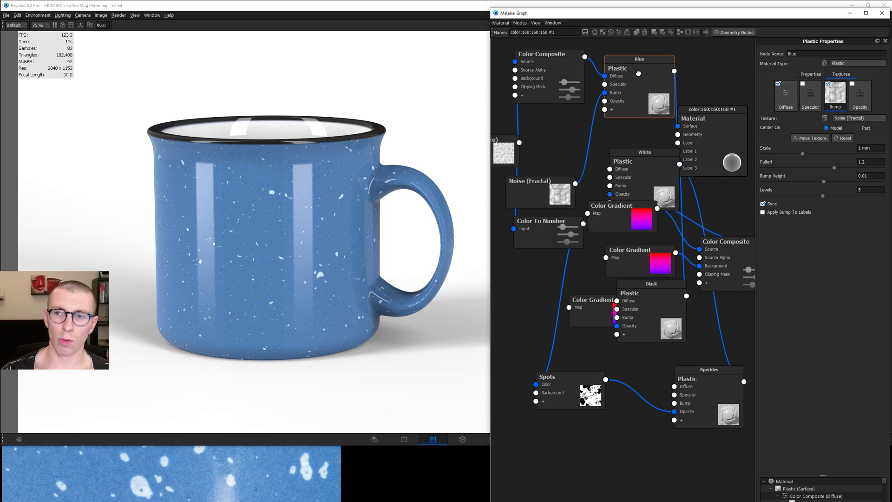
left_click(638, 73)
left_click(874, 118)
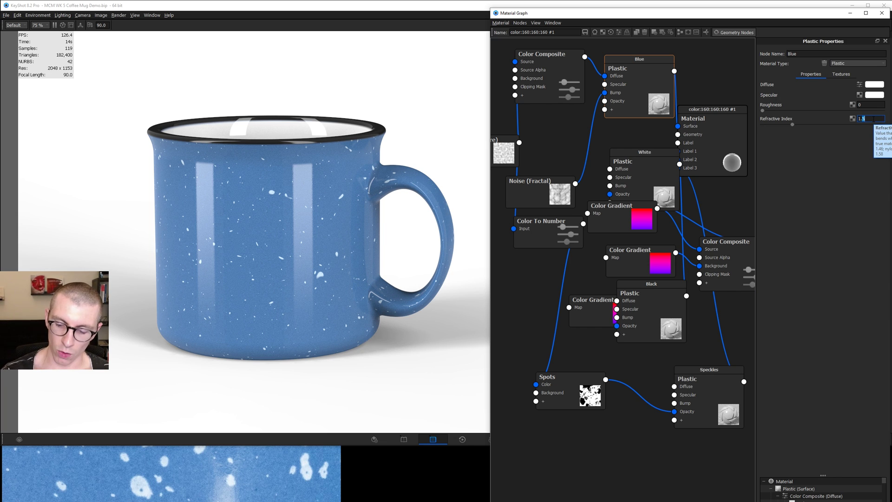
key("Return")
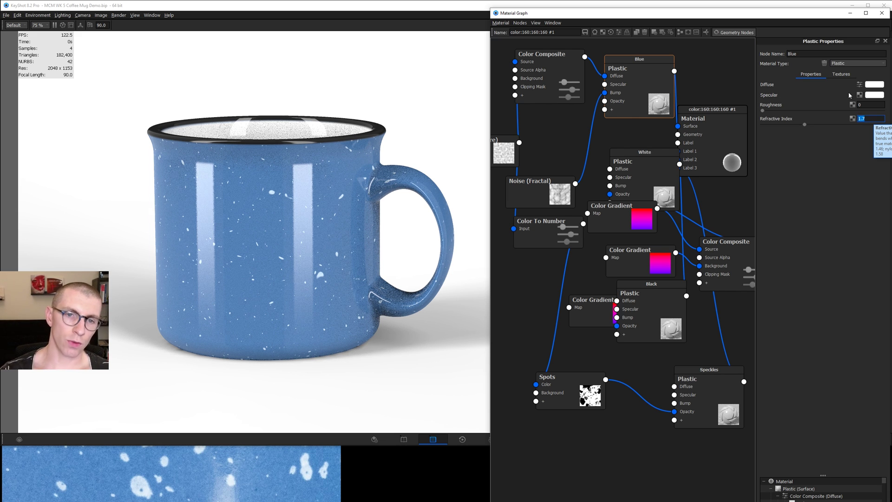
Inspect the mug's reflections from different angles and against the reference photo.
left_click(328, 188)
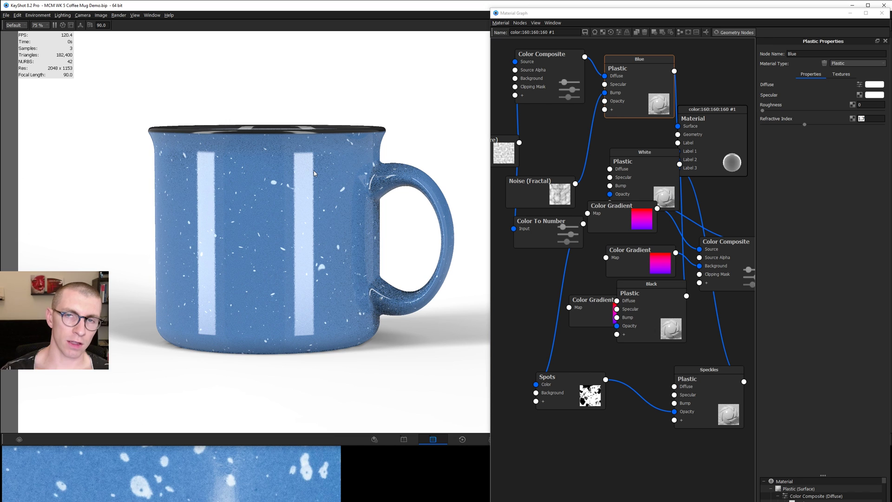
left_click_drag(315, 171, 312, 188)
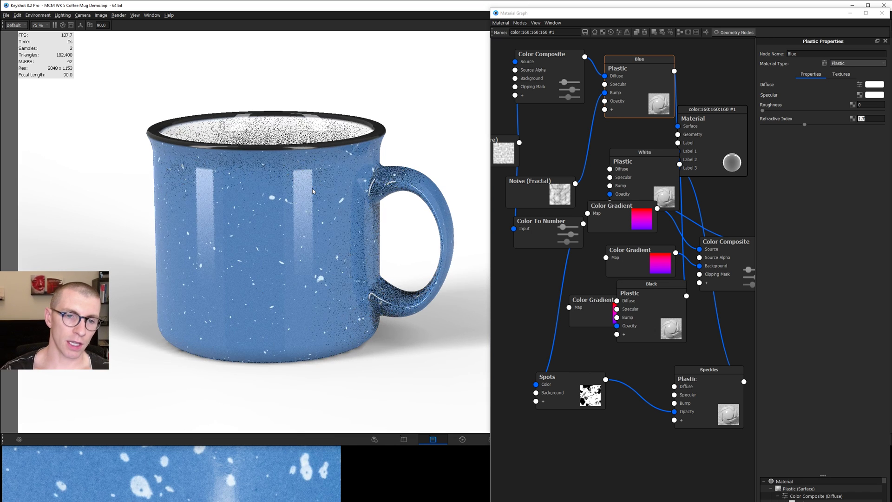
left_click(220, 464)
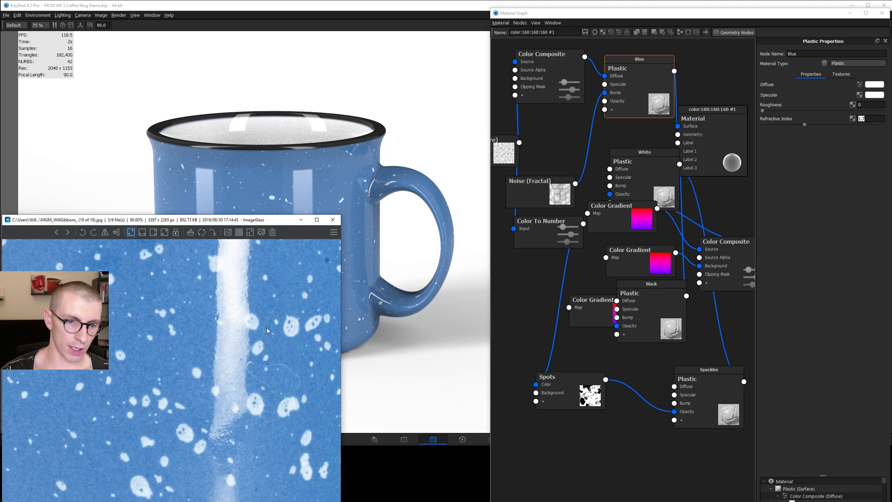
left_click(350, 304)
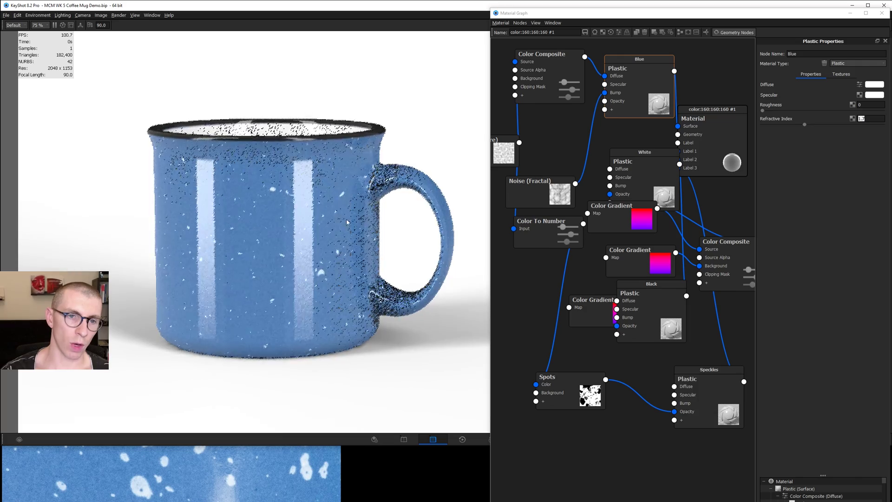
scroll(309, 171, "up", 5)
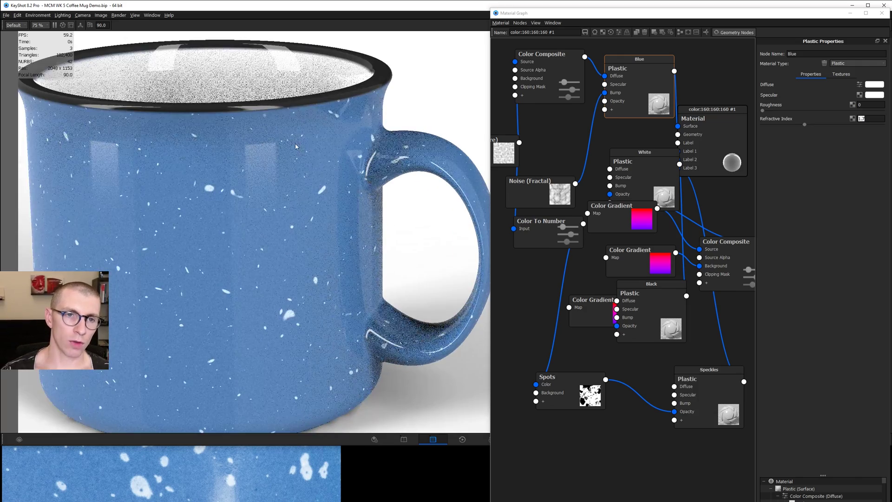
left_click_drag(295, 147, 265, 194)
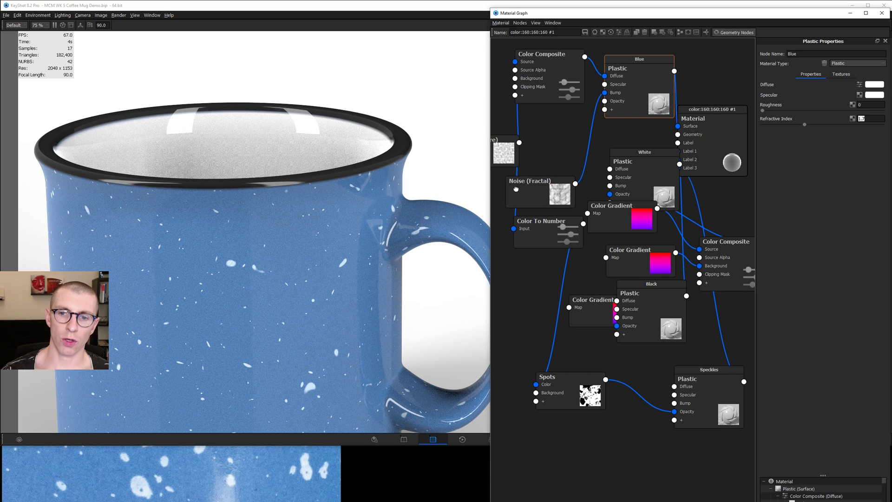
Spread the crowded nodes apart in the material graph and connect the Noise (Fractal) output to the White plastic's Bump input.
left_click_drag(530, 187, 505, 188)
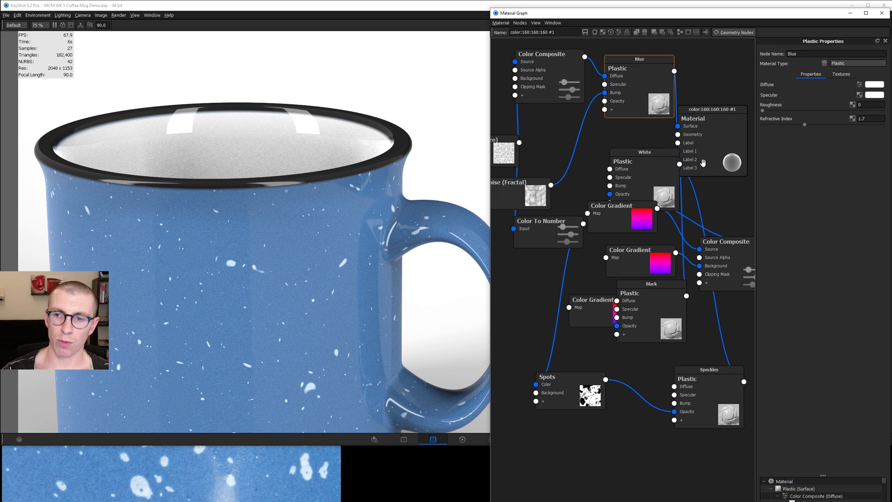
left_click_drag(700, 168, 716, 151)
left_click_drag(647, 209, 599, 225)
left_click_drag(656, 190, 659, 179)
left_click_drag(551, 185, 651, 148)
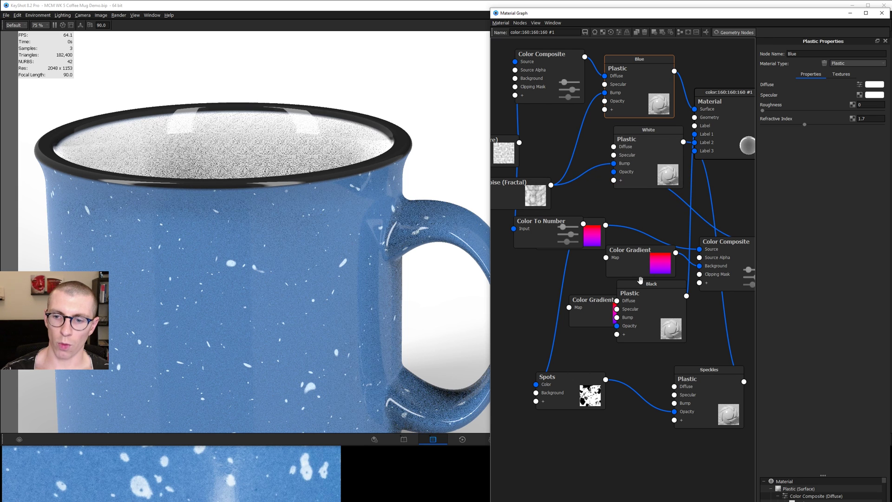
Reposition the Black and Speckles plastics and connect the same Noise (Fractal) output to both of their Bump inputs.
left_click_drag(647, 336, 674, 354)
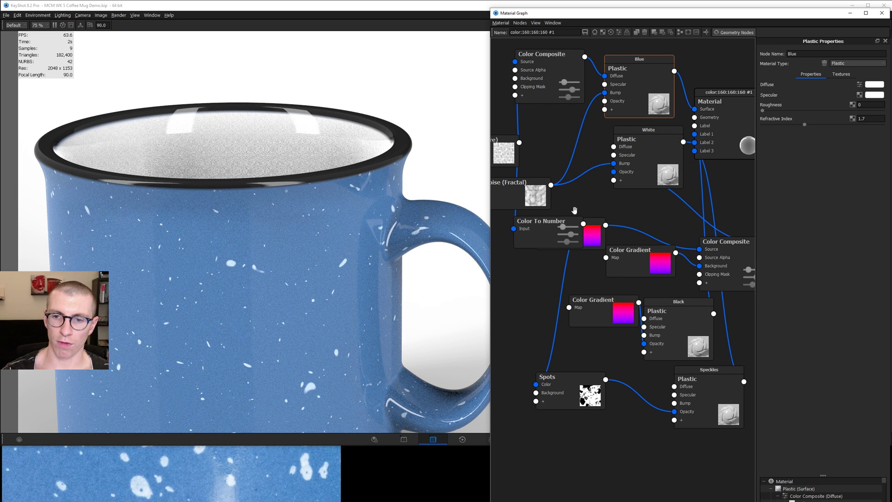
left_click_drag(551, 185, 679, 330)
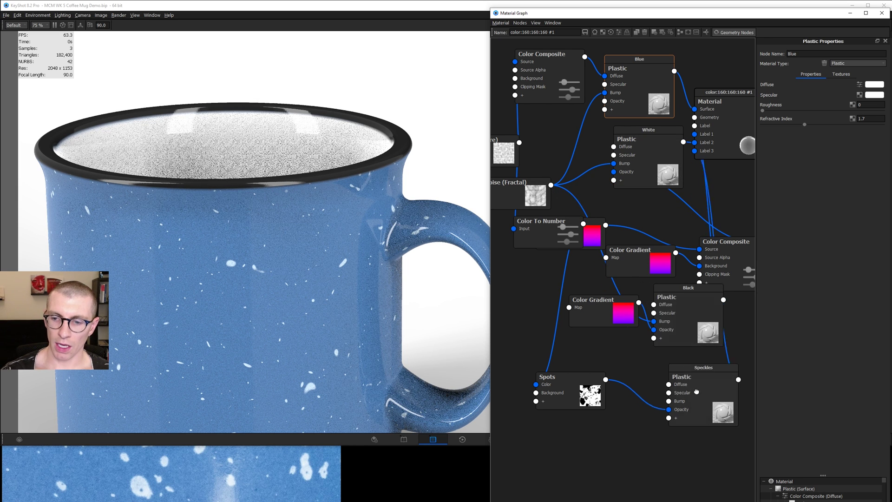
left_click_drag(706, 371, 672, 356)
left_click_drag(551, 184, 639, 387)
Examine the full mug's reflections and speckles from the front and compare them with the reference photo at different zoom levels.
left_click(326, 270)
left_click_drag(325, 263, 318, 232)
scroll(318, 216, "down", 3)
middle_click_drag(318, 232, 318, 190)
left_click(243, 477)
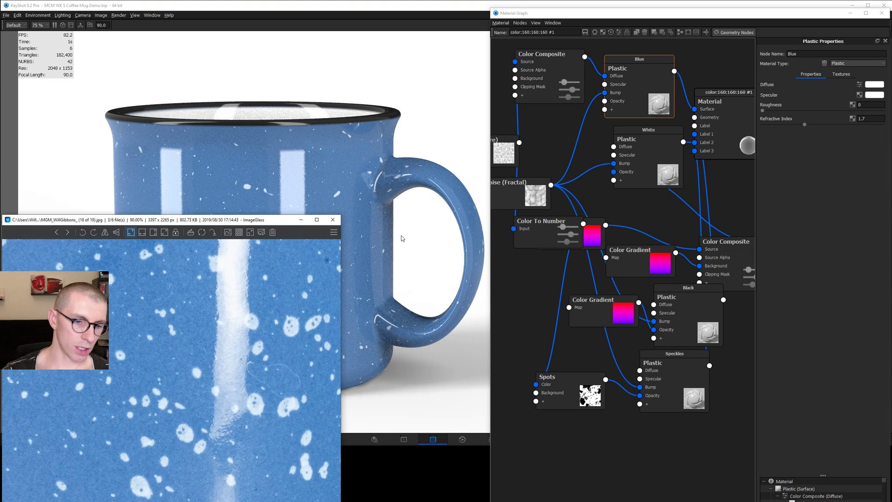
left_click_drag(315, 207, 322, 196)
left_click(224, 464)
key("alt+Tab")
left_click(247, 453)
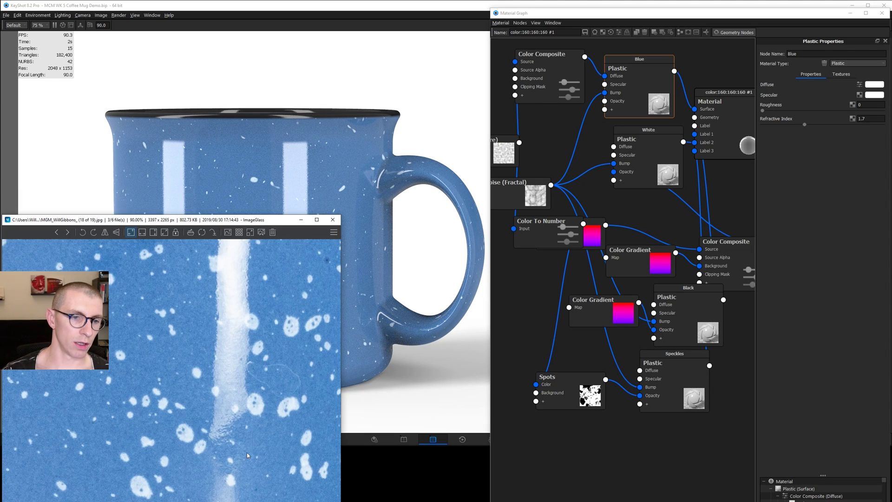
scroll(226, 343, "down", 8)
scroll(226, 344, "up", 4)
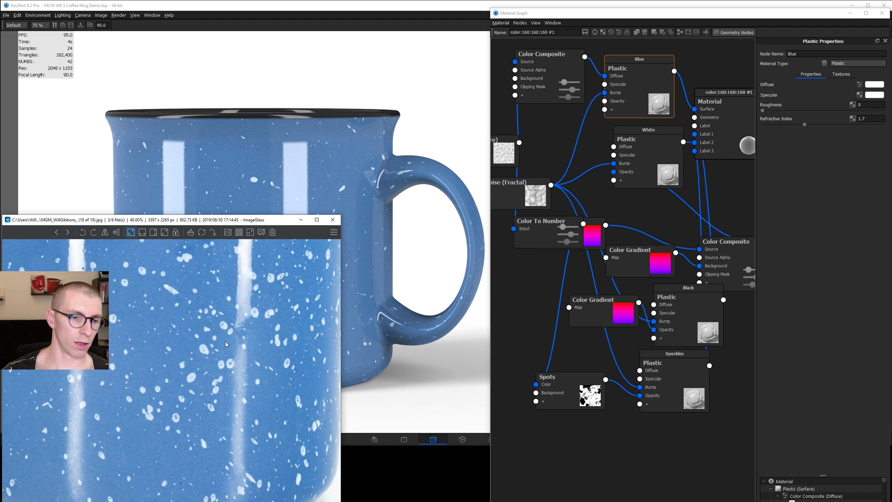
left_click(327, 195)
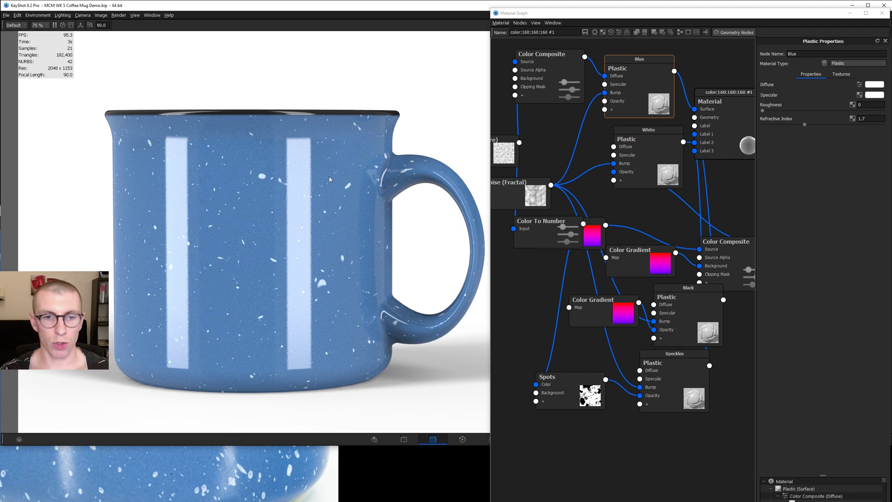
Add MGM Logo.png from the Coffee Mug project folder to the front of the mug as a label.
key("alt+Tab")
left_click(632, 153)
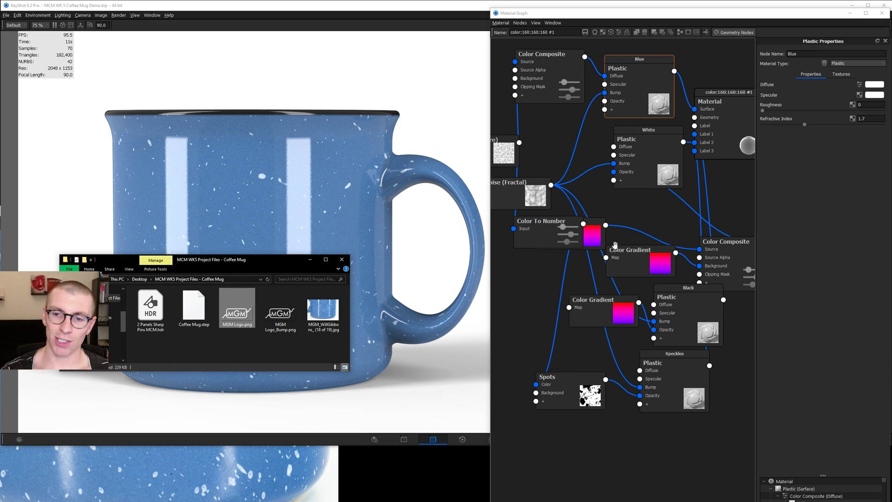
left_click_drag(235, 314, 240, 228)
left_click(345, 251)
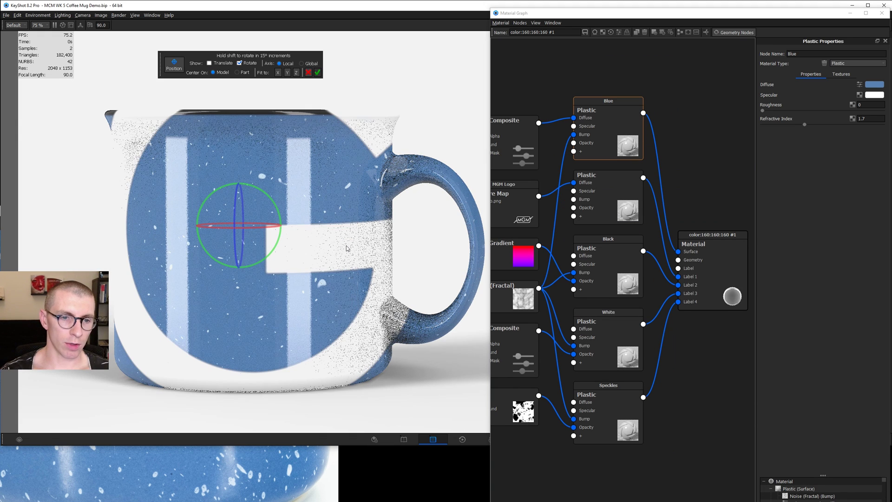
left_click(317, 73)
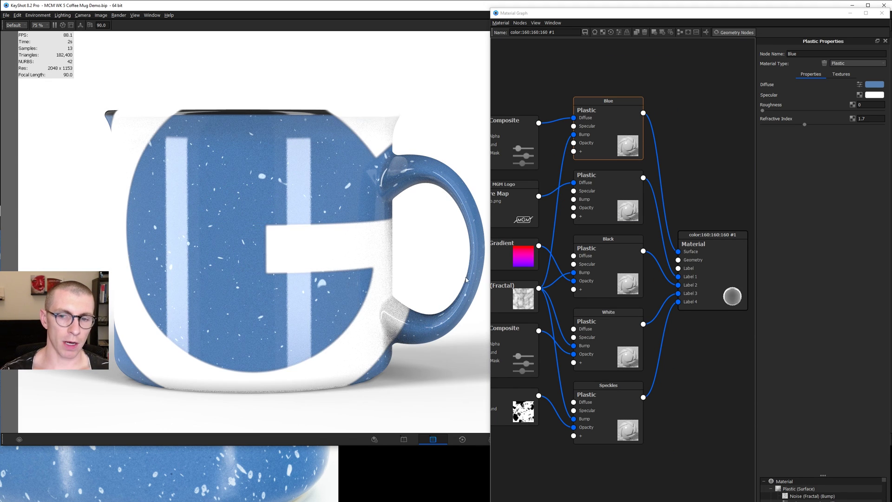
Set the Mapping Type of the MGM Logo texture map to Cylinder.
scroll(613, 256, "down", 3)
scroll(613, 256, "down", 2)
scroll(613, 256, "up", 4)
left_click_drag(583, 231, 546, 235)
left_click_drag(620, 213, 625, 210)
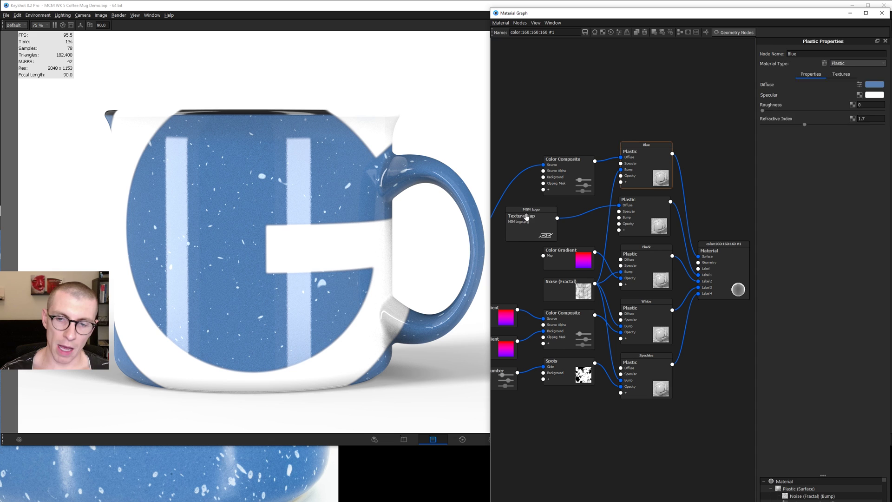
left_click(526, 217)
left_click(859, 94)
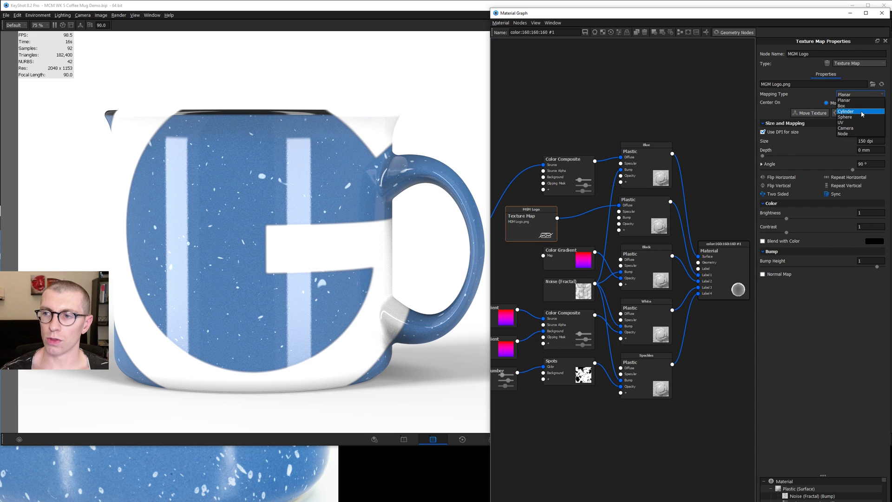
left_click(861, 113)
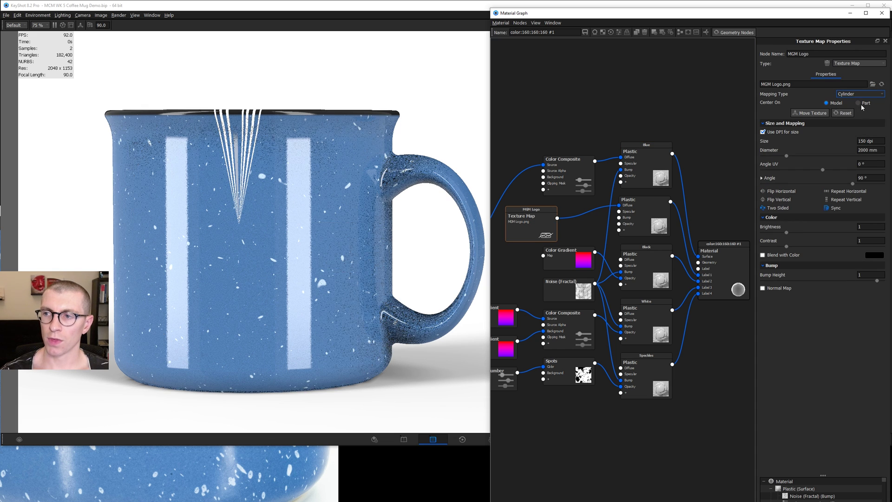
Center the MGM Logo texture on the part, fit it to the Y axis and rotate it to about 94.7° onto the mug's front.
left_click(821, 114)
left_click(287, 73)
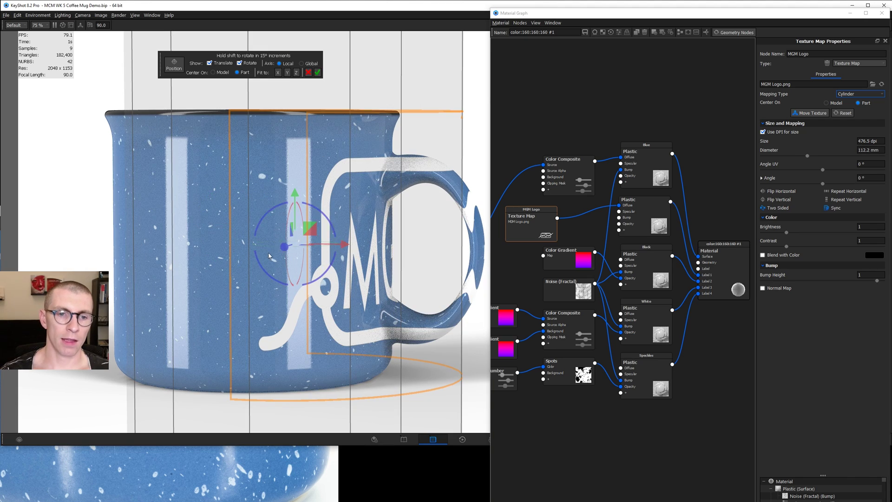
left_click_drag(264, 248, 299, 138)
left_click(317, 72)
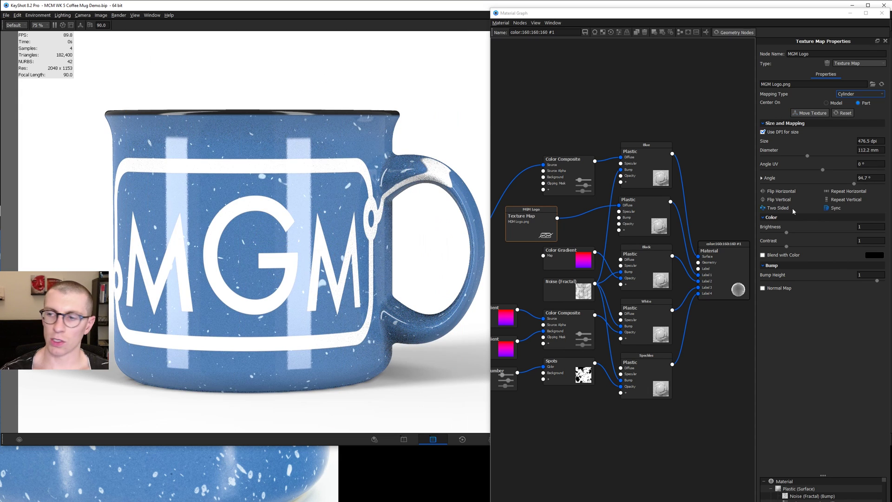
Turn off DPI sizing, scale the MGM Logo to a width of about 92.4 mm and reroute it from its plastic's Diffuse to Opacity.
left_click(763, 132)
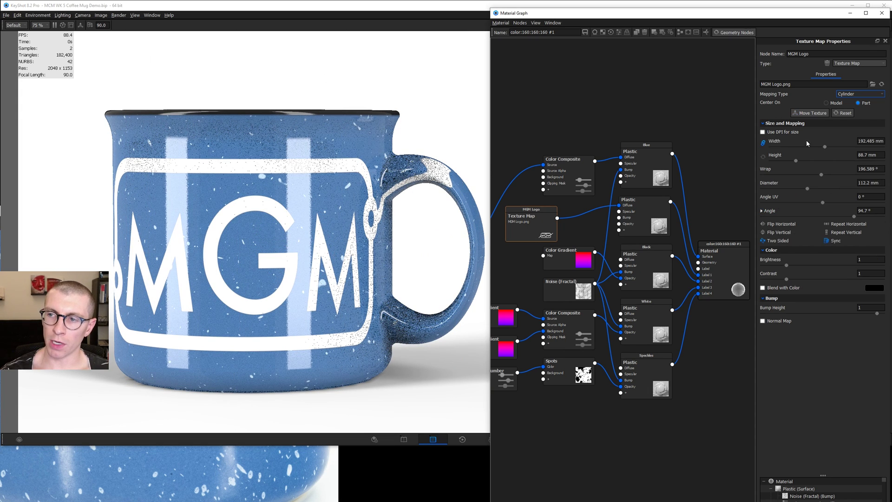
left_click_drag(829, 149, 796, 146)
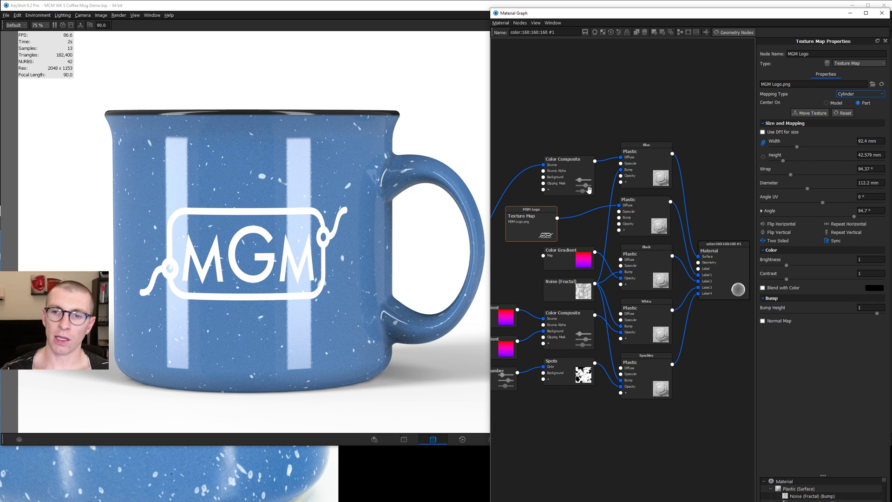
left_click_drag(548, 236, 555, 231)
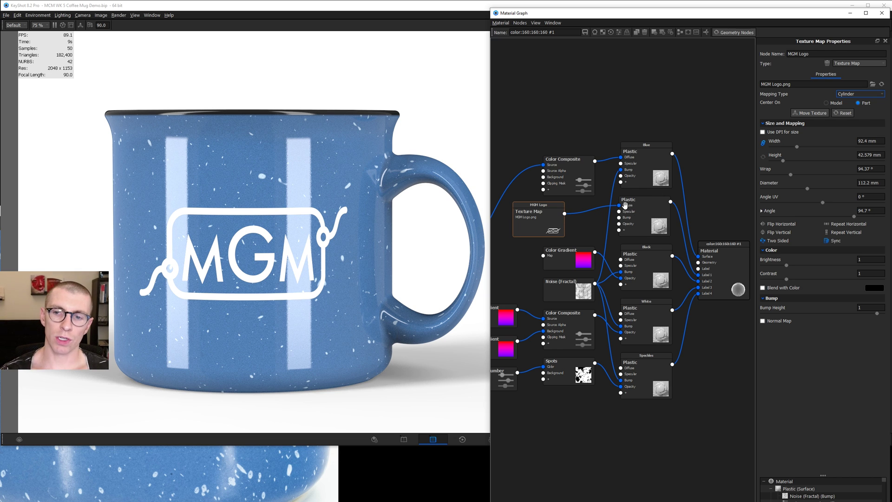
left_click_drag(618, 205, 622, 226)
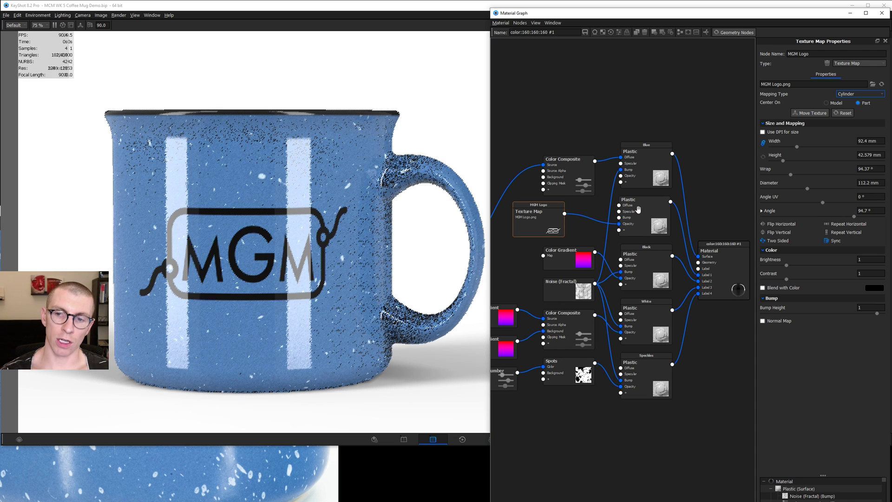
Set the logo plastic's Diffuse color to a dark grey with a Value of 15%.
left_click(627, 219)
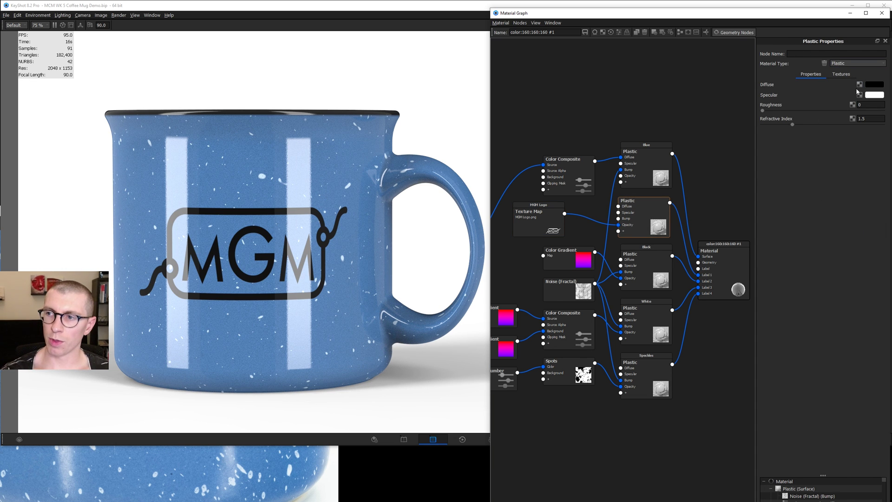
left_click(870, 85)
left_click_drag(637, 287, 649, 288)
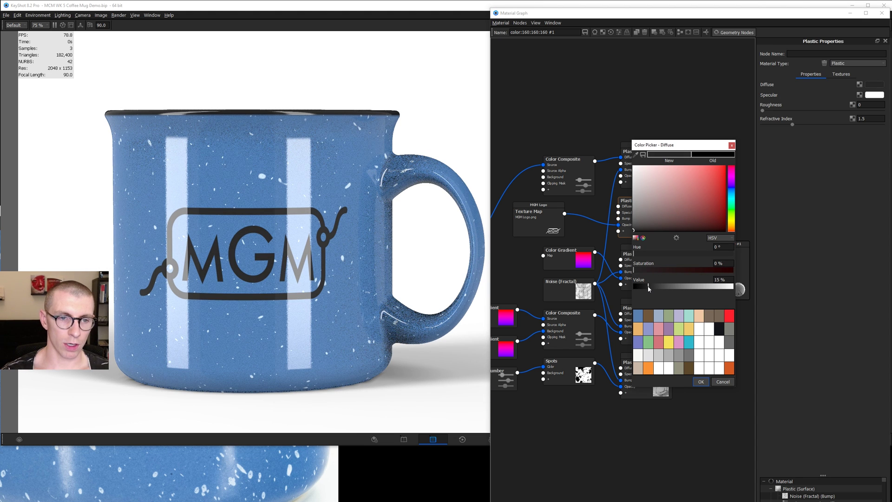
left_click(700, 381)
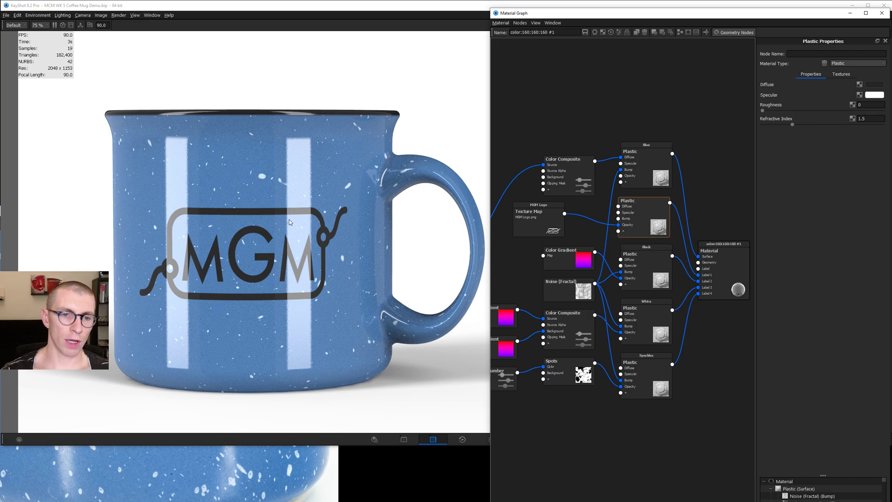
Inspect the logo up close and on the full mug, and check the Blue plastic's bump texture settings, including Apply Bump To Labels.
scroll(223, 190, "up", 5)
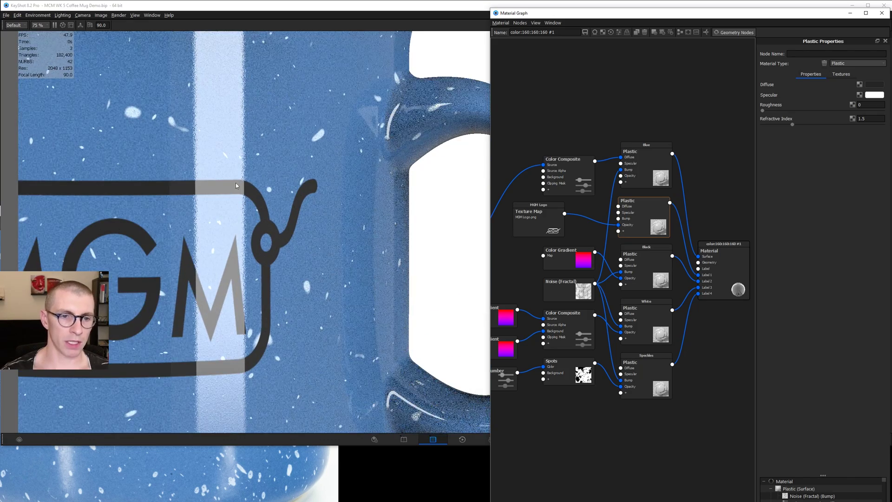
left_click_drag(646, 155, 644, 153)
left_click(850, 74)
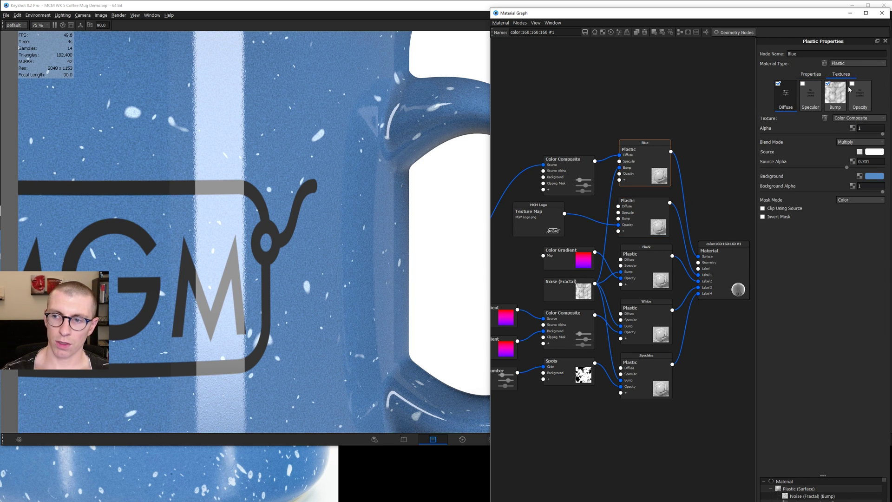
left_click(834, 100)
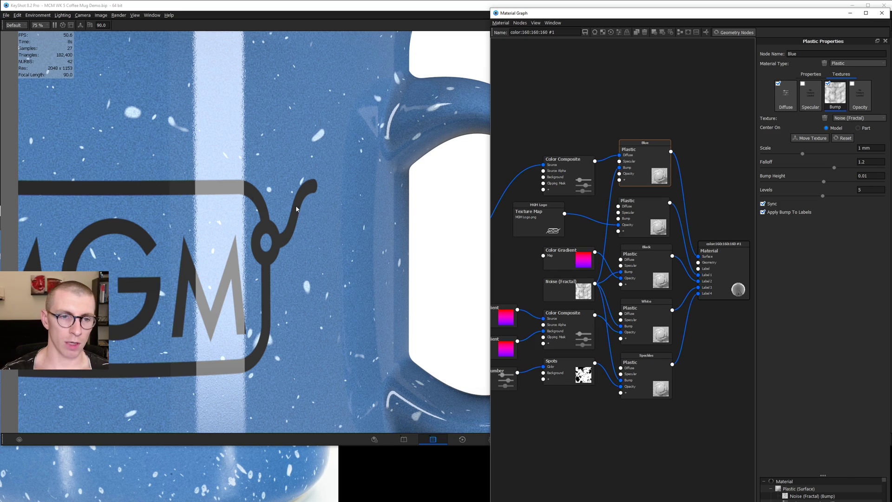
scroll(203, 207, "up", 3)
middle_click_drag(201, 203, 440, 143)
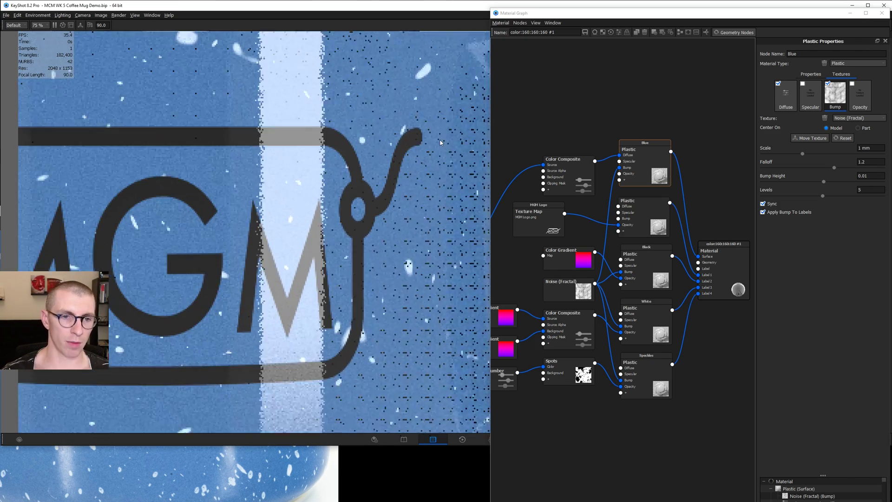
scroll(325, 223, "down", 3)
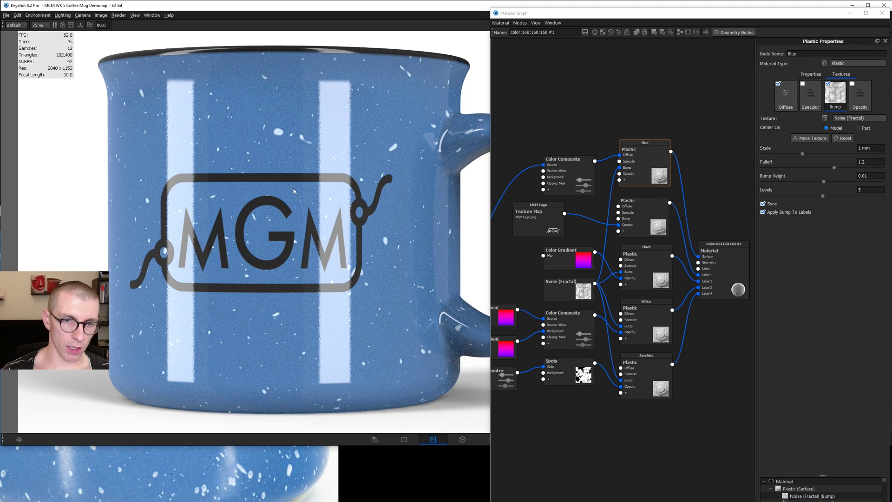
scroll(294, 191, "down", 5)
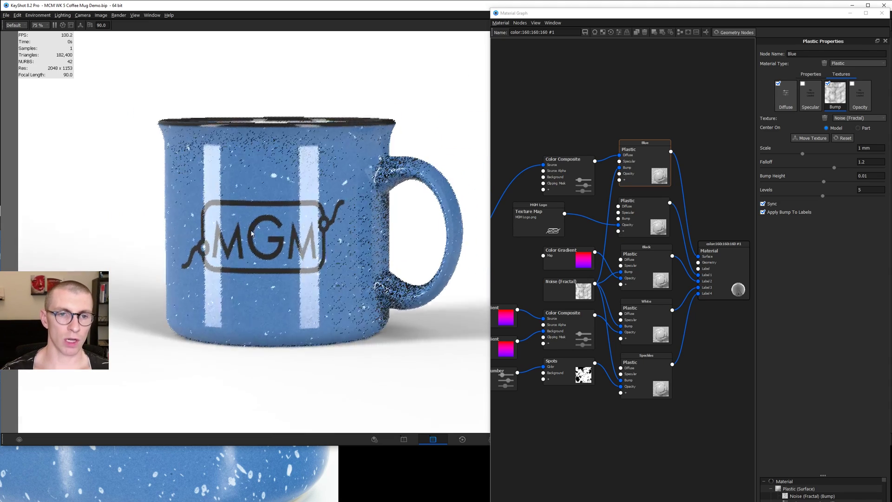
left_click_drag(239, 233, 238, 232)
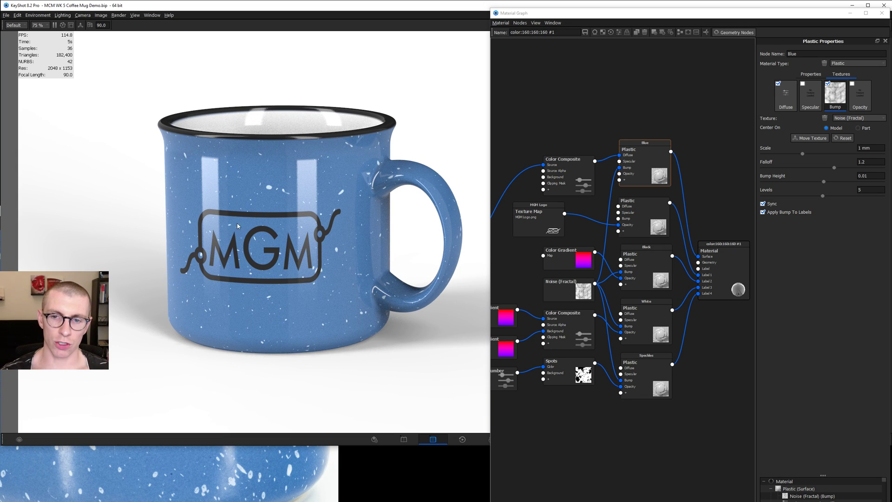
Widen the Material Graph window, align all the nodes automatically and close the graph.
left_click_drag(490, 157, 431, 156)
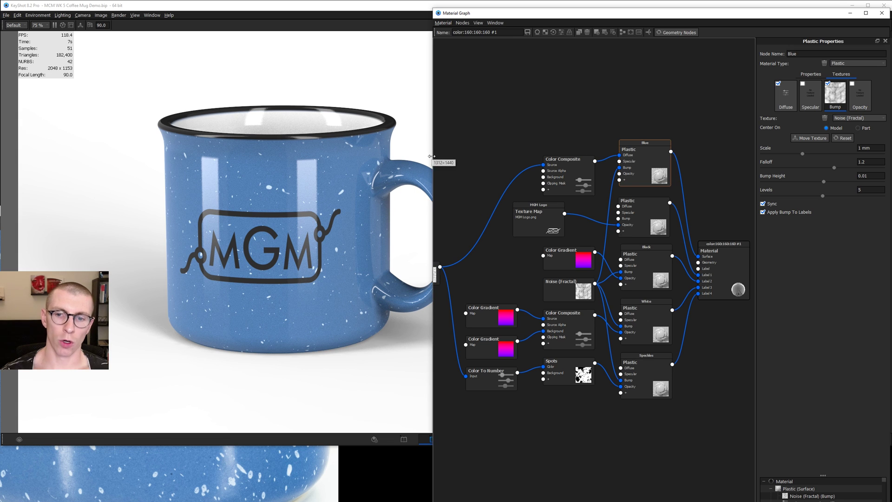
scroll(637, 285, "down", 2)
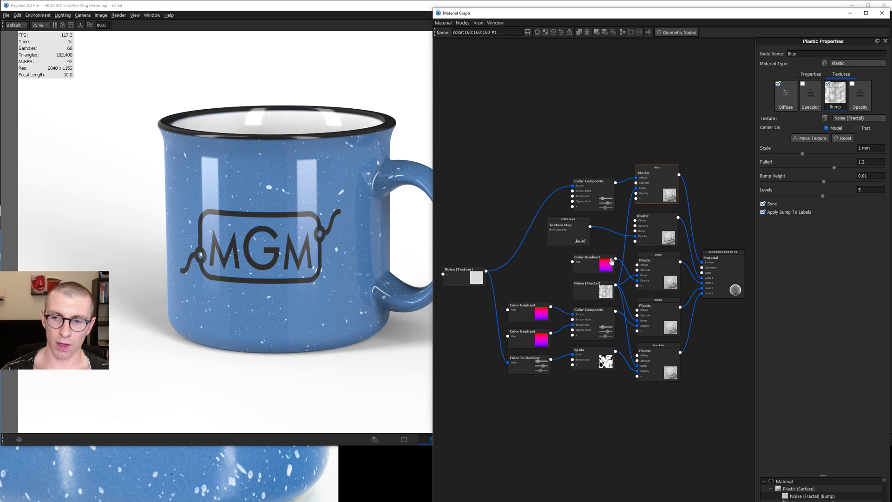
left_click(622, 32)
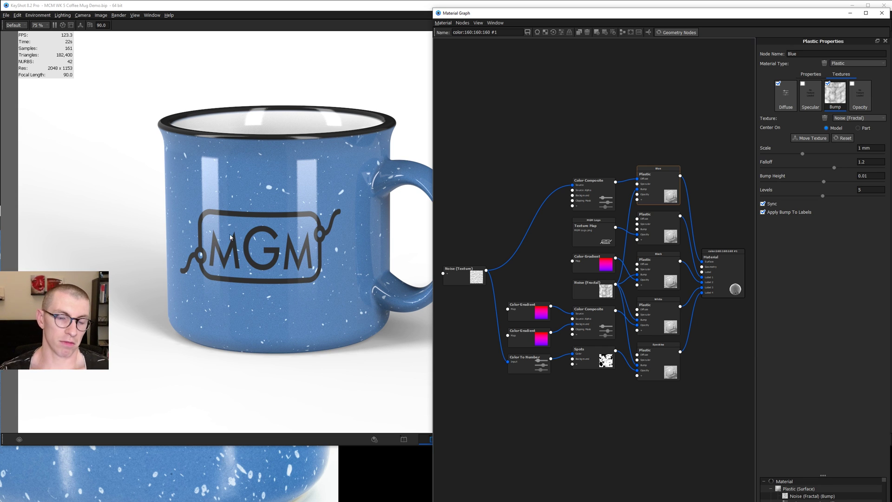
left_click(883, 13)
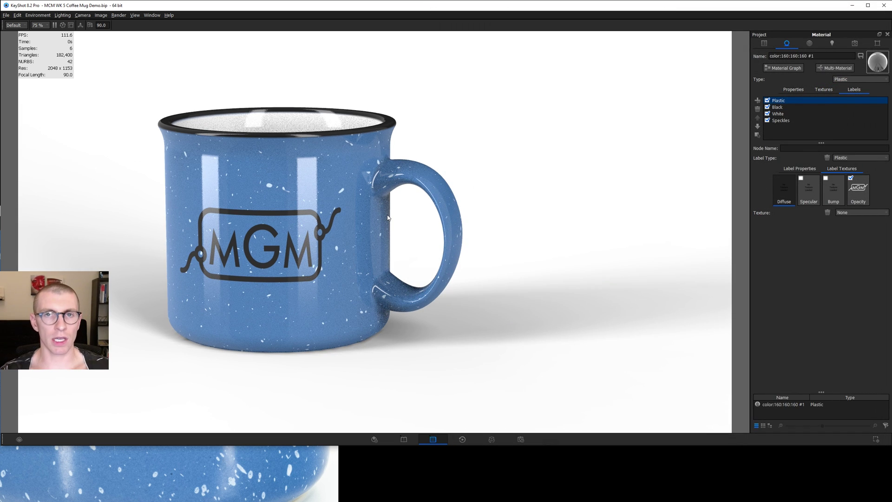